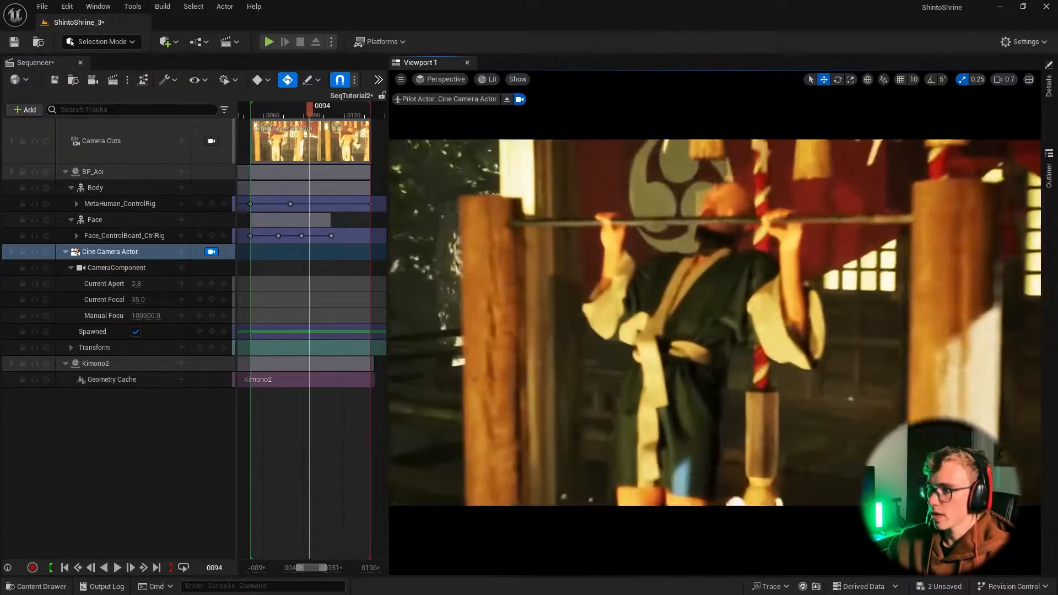
# - Pull the piloted camera back from the character and dock the Outliner and Details panels in the layout
pyautogui.moveTo(655, 289)
pyautogui.mouseDown(button='right')
pyautogui.moveTo(667, 286)
pyautogui.moveTo(644, 292)
pyautogui.moveTo(654, 289)
pyautogui.mouseUp(button='right')
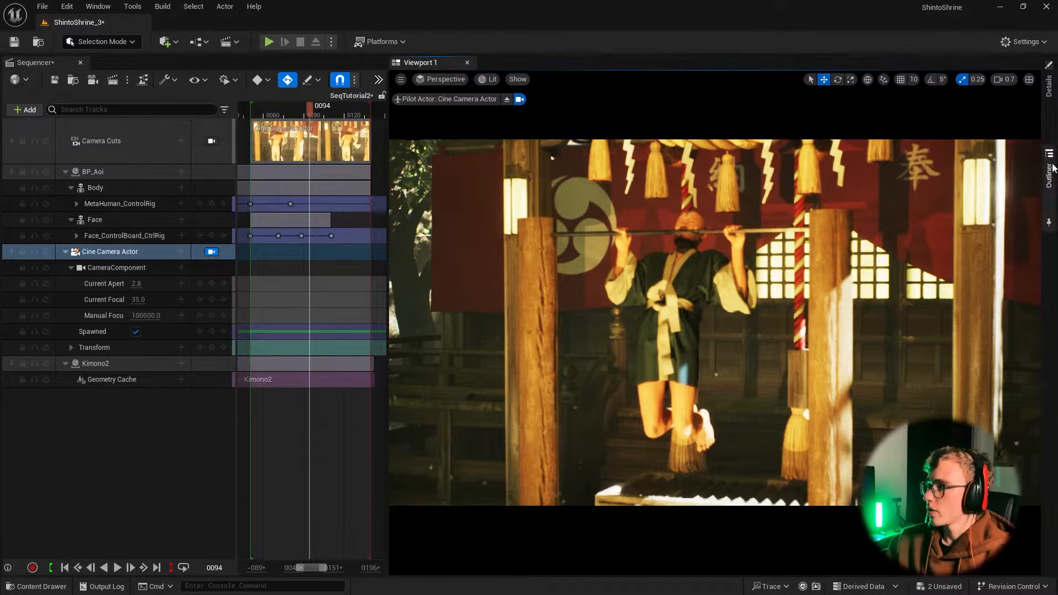
pyautogui.click(1047, 184)
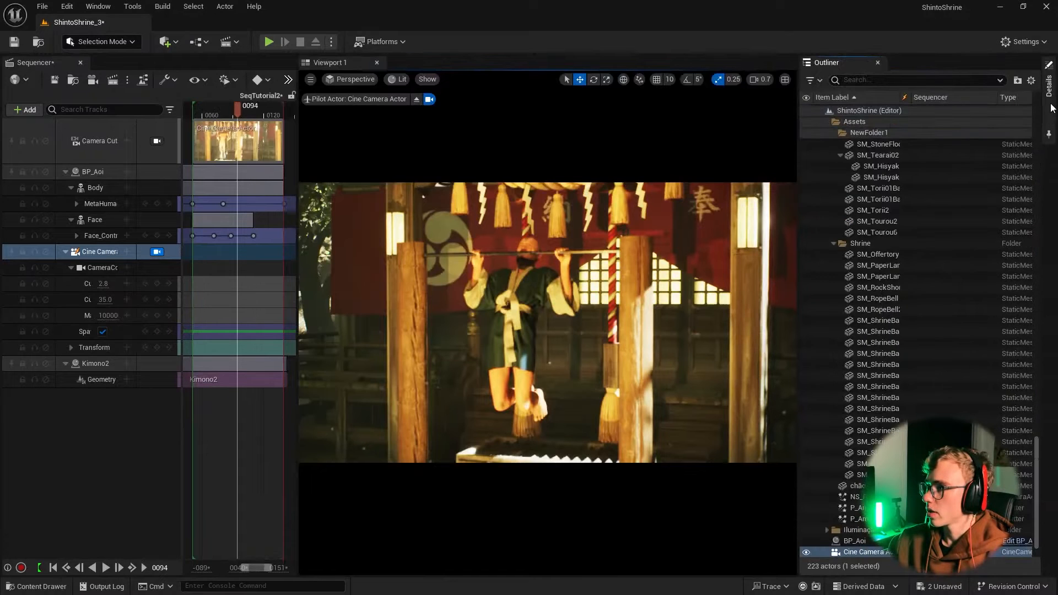
pyautogui.rightClick(1050, 117)
pyautogui.click(1047, 124)
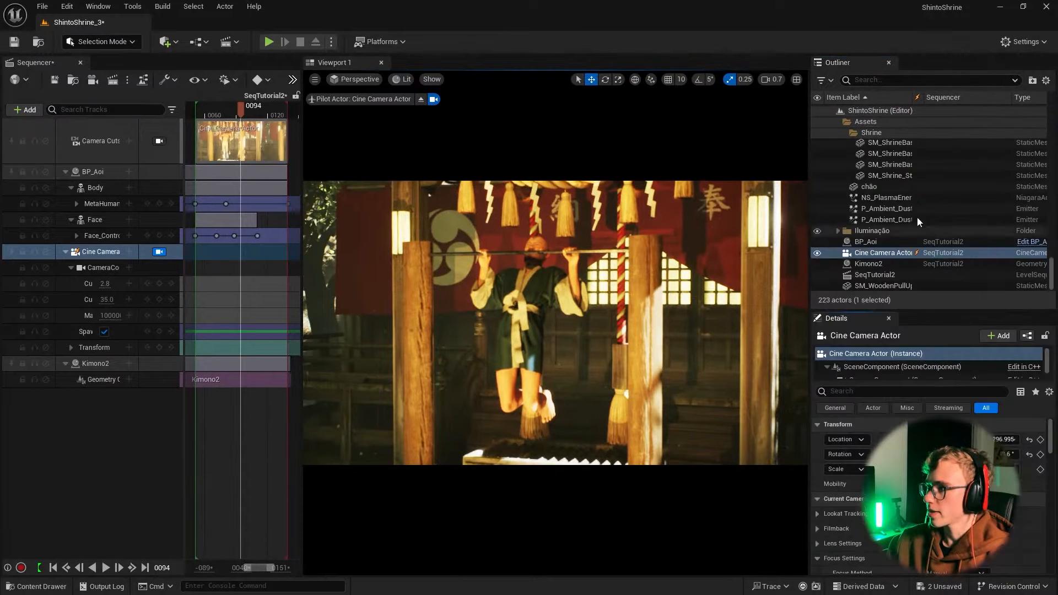
# - Select the Cine Camera Actor and expand its Filmback settings, enlarging the Details area to show the sensor values
pyautogui.click(104, 252)
pyautogui.scroll(-3, 831, 455)
pyautogui.scroll(2, 828, 453)
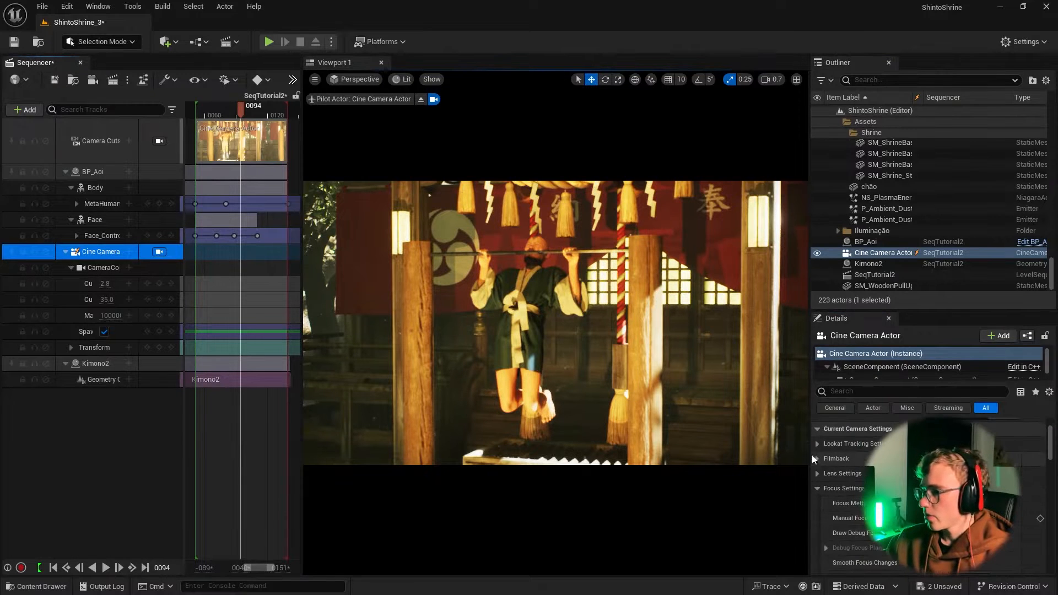
pyautogui.click(815, 458)
pyautogui.moveTo(802, 442); pyautogui.dragTo(736, 443)
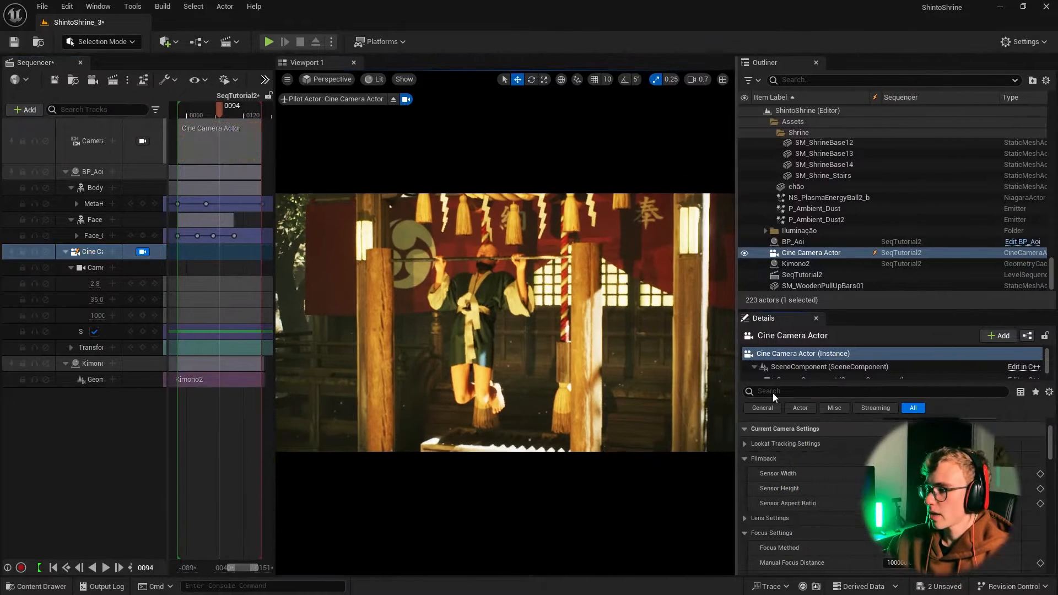
pyautogui.moveTo(848, 308); pyautogui.dragTo(837, 231)
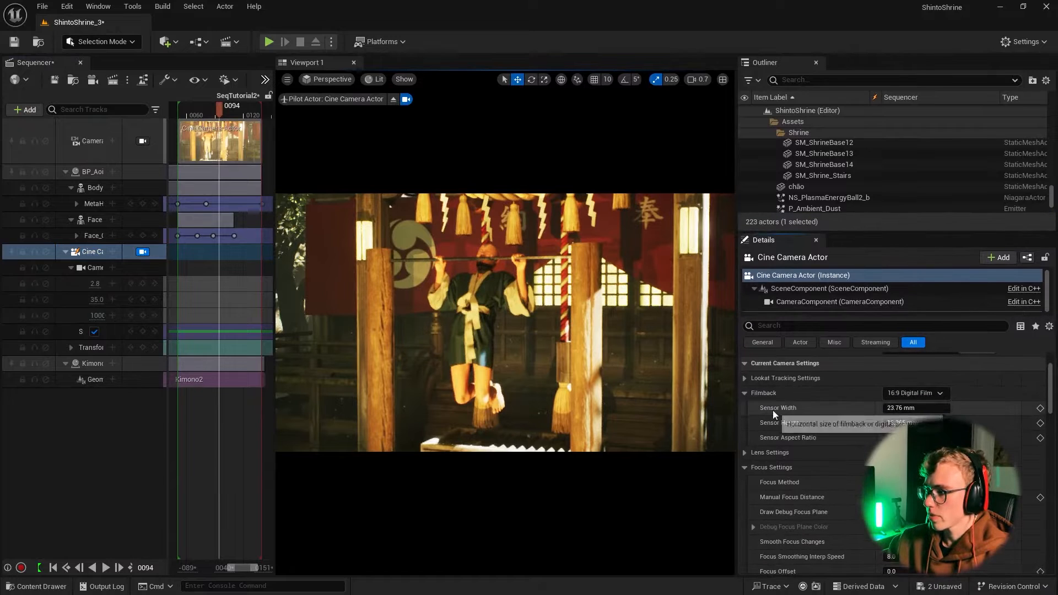
# - Try different Filmback sensor width and height values and undo both changes
pyautogui.moveTo(914, 407); pyautogui.dragTo(991, 408)
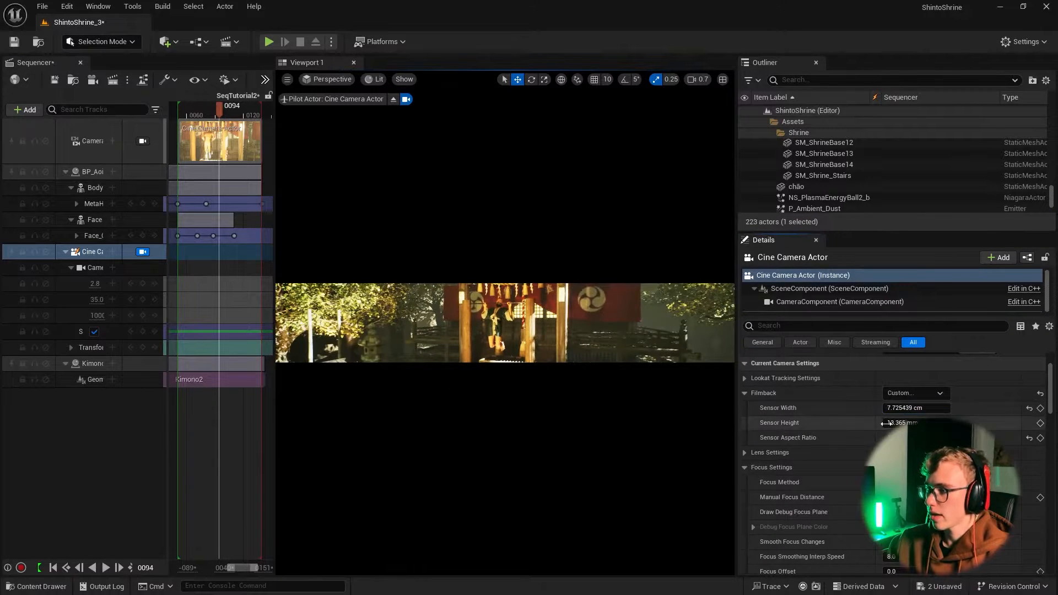
pyautogui.moveTo(895, 423); pyautogui.dragTo(921, 423)
pyautogui.hotkey('ctrl', 'z')
pyautogui.hotkey('ctrl', 'z')
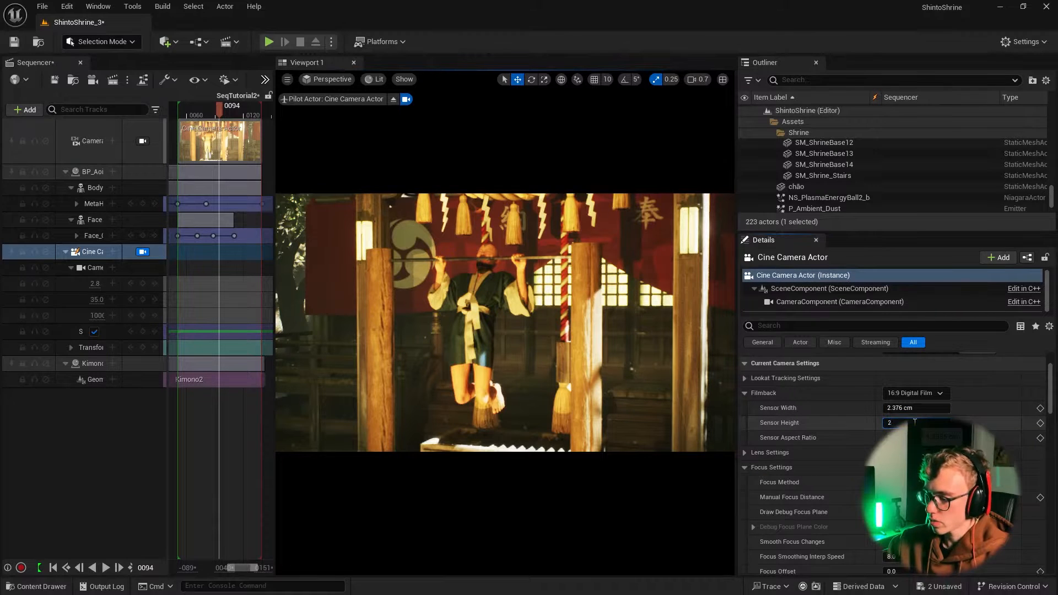
# - Give the camera a vertical format with a sensor width of 1.3365 cm and a sensor height of 2.376 cm
pyautogui.click(912, 410)
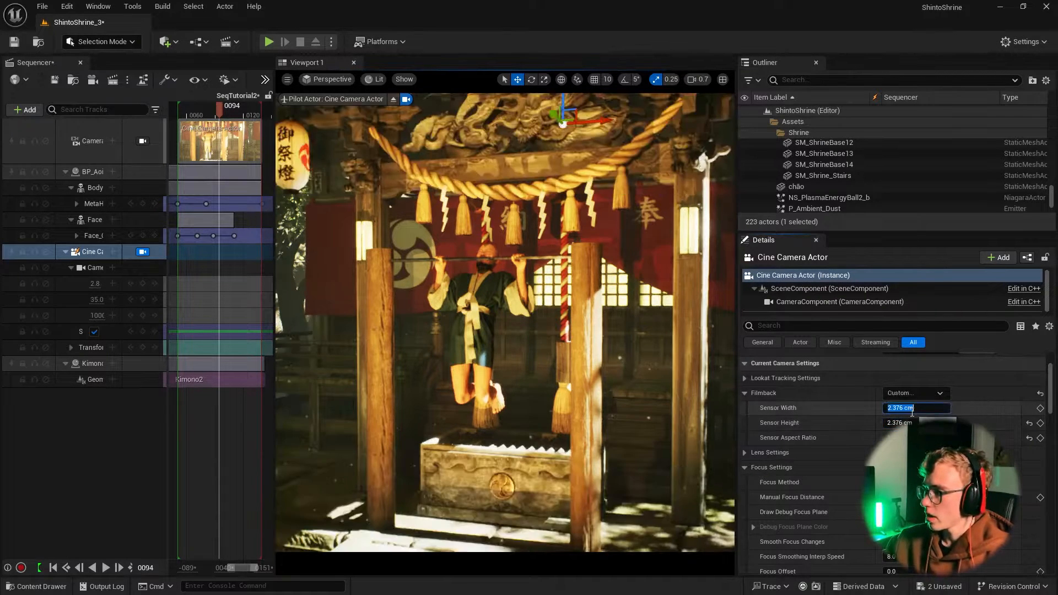
pyautogui.write('1.3365 cm')
pyautogui.press('Return')
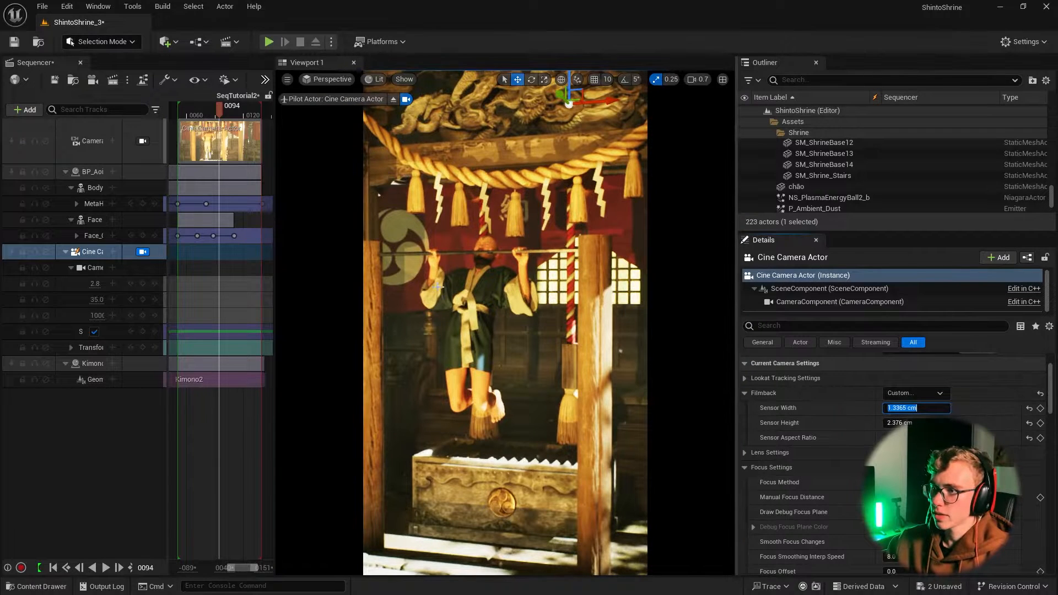
# - Fly the piloted camera in to a close-up of the character's face and widen the Sequencer area
pyautogui.moveTo(480, 306); pyautogui.dragTo(435, 307, button='right')
pyautogui.press('w')
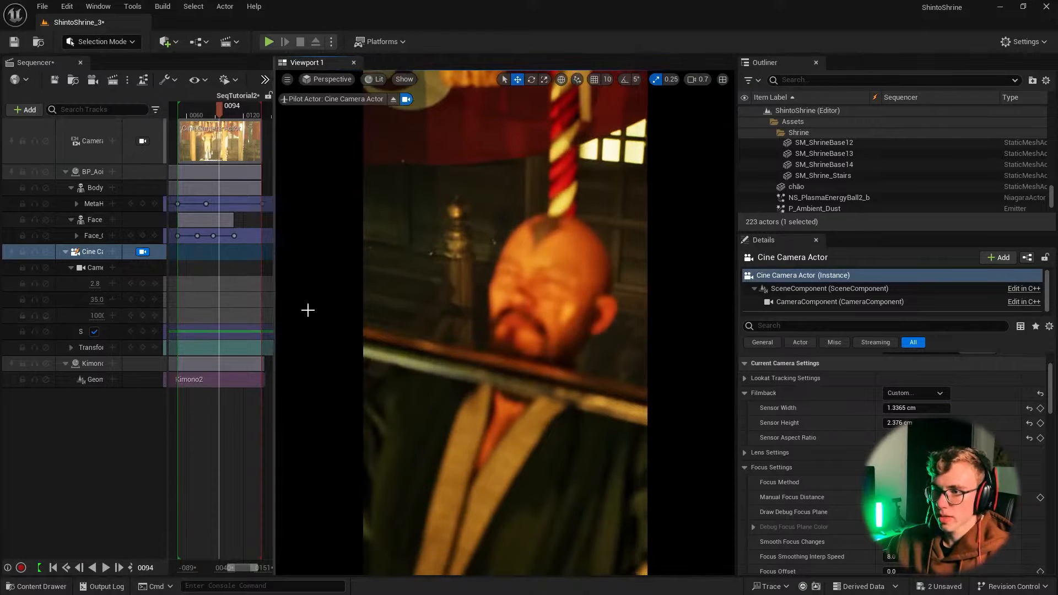
pyautogui.moveTo(272, 310); pyautogui.dragTo(397, 306)
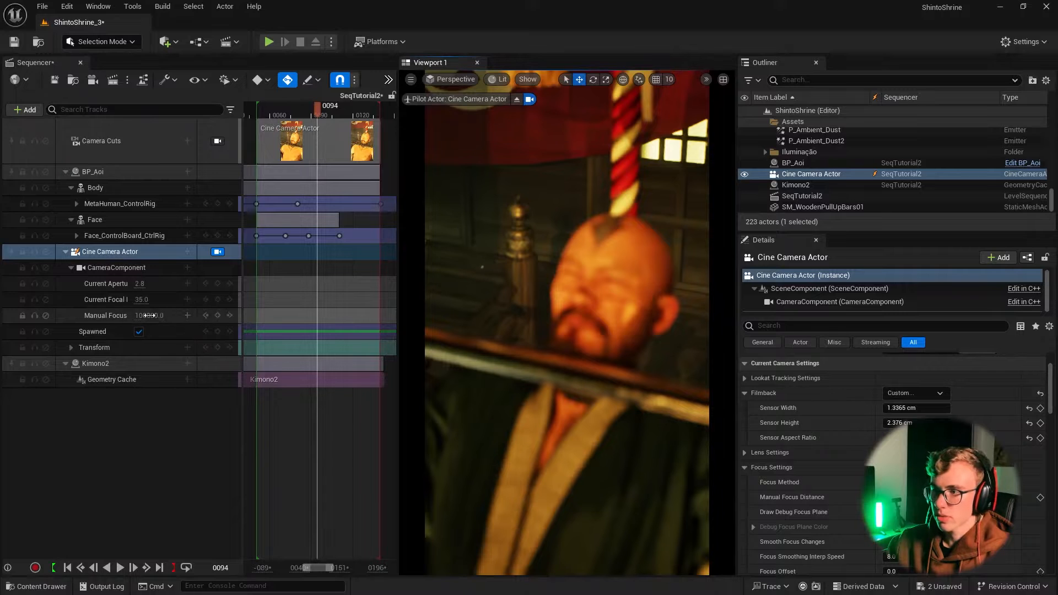
# - Focus the camera on the character's face with a Manual Focus Distance of about 102.19, showing the debug focus plane only while adjusting
pyautogui.click(149, 315)
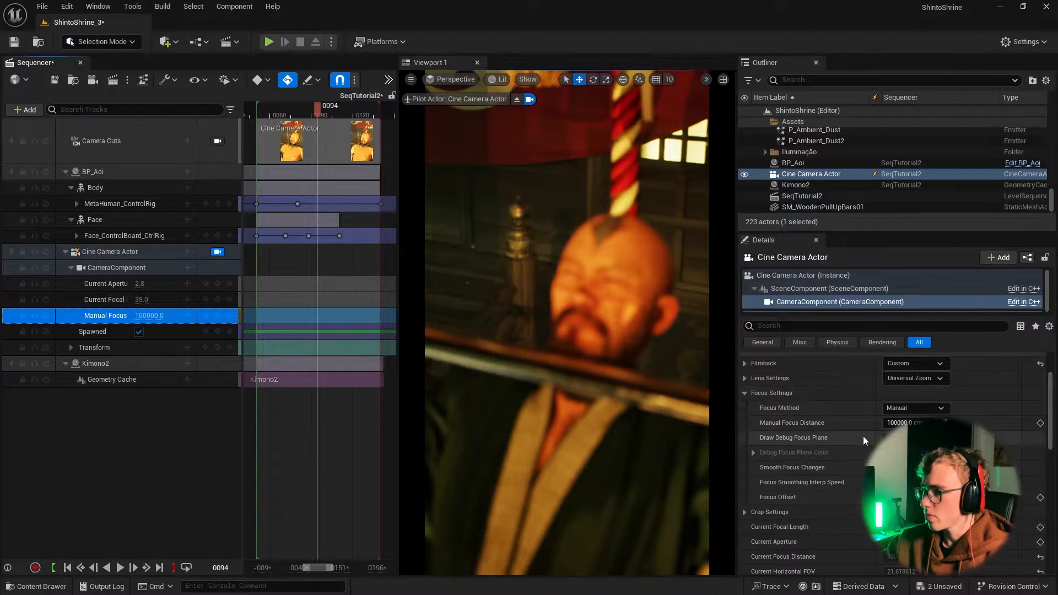
pyautogui.click(885, 438)
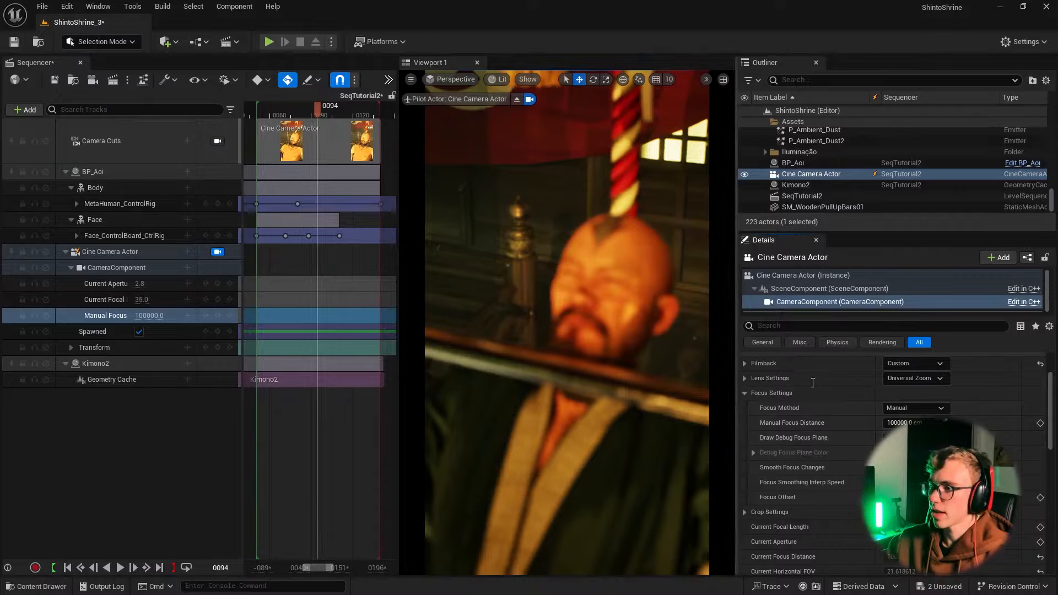
pyautogui.click(885, 438)
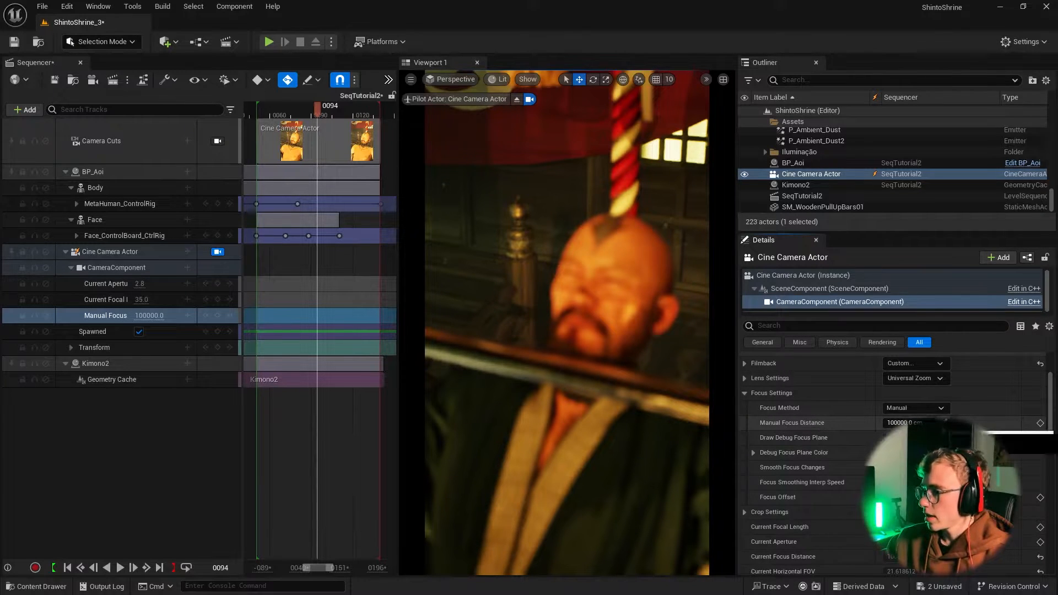
pyautogui.click(641, 271)
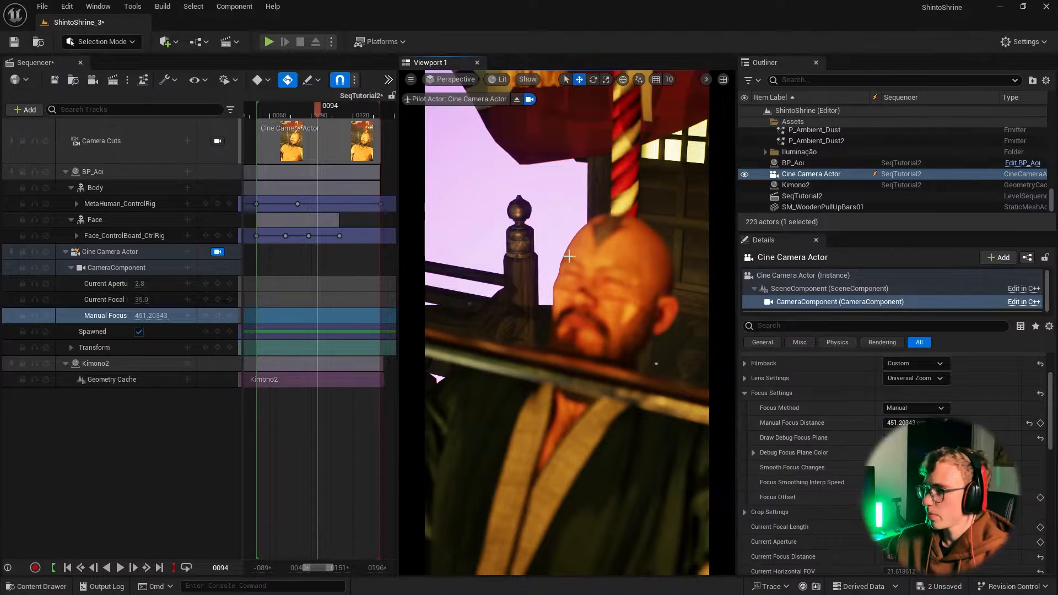
pyautogui.click(528, 362)
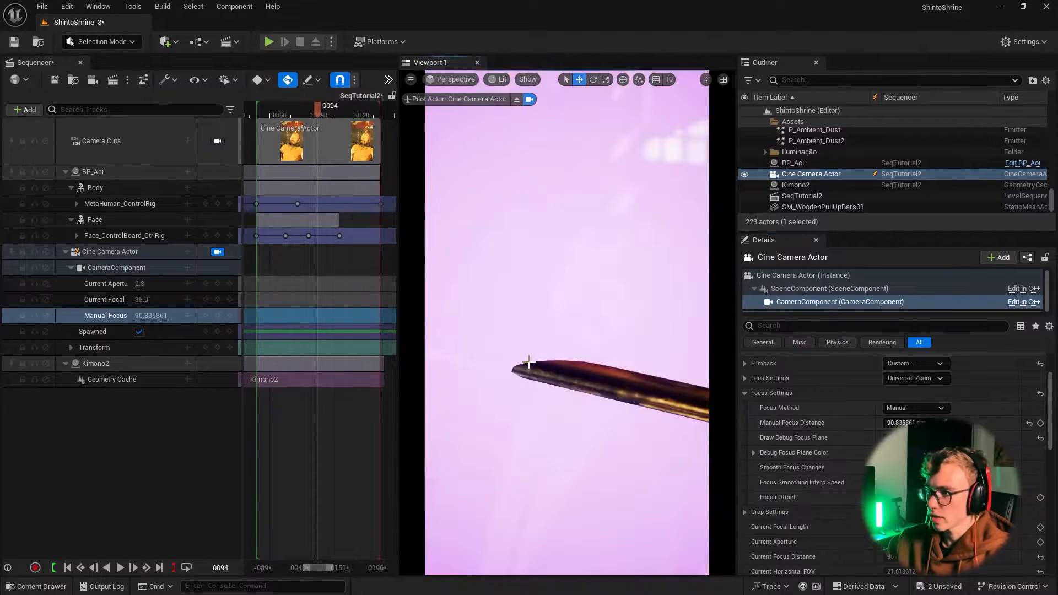
pyautogui.moveTo(901, 423); pyautogui.dragTo(912, 423)
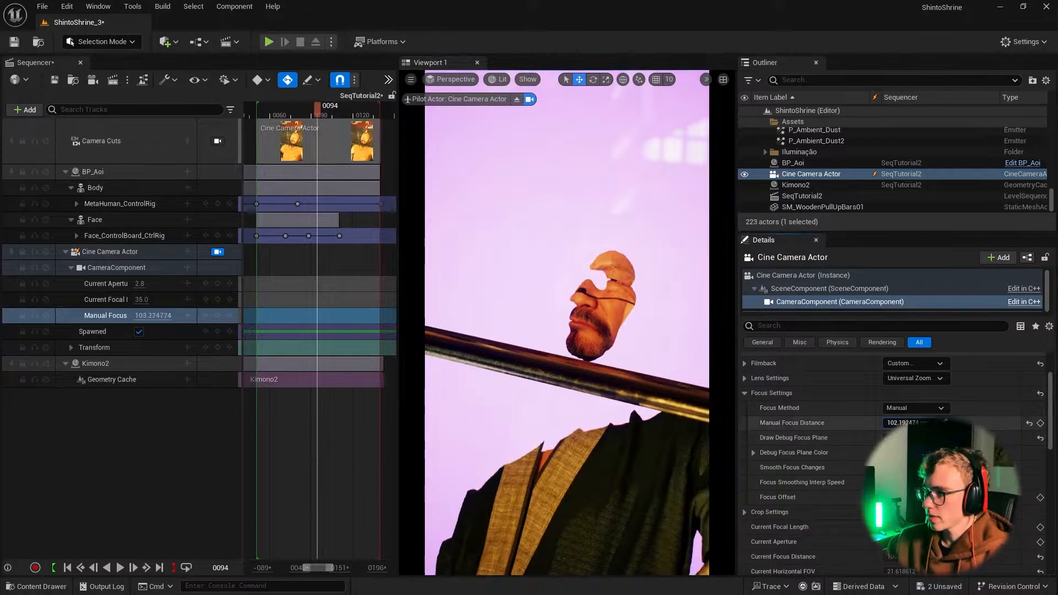
pyautogui.click(885, 437)
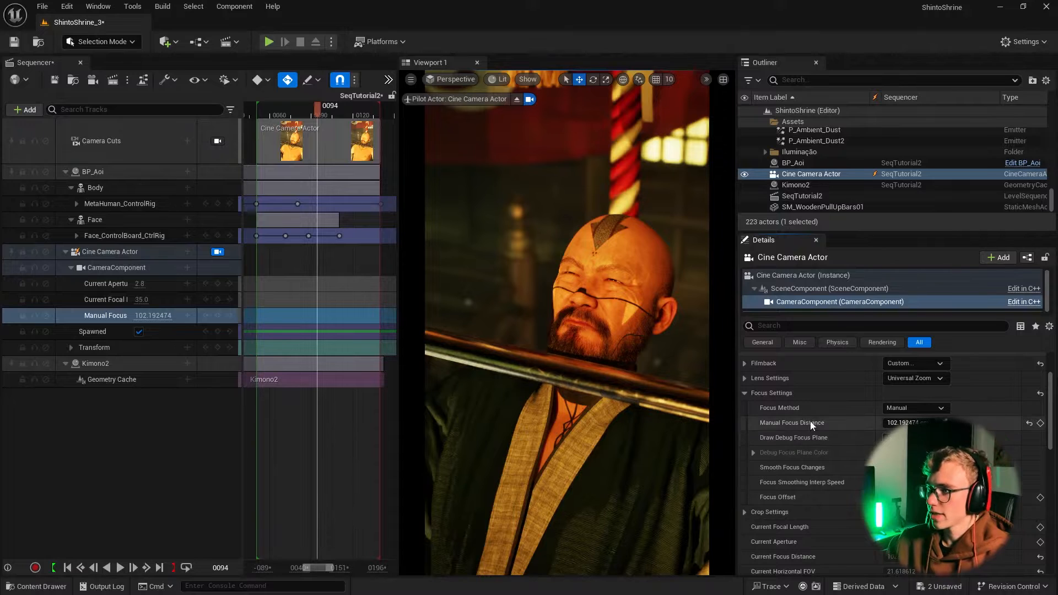
# - Pull the piloted camera far back and aim it so the shrine and the foreground lanterns are in frame
pyautogui.moveTo(571, 345); pyautogui.dragTo(579, 347, button='right')
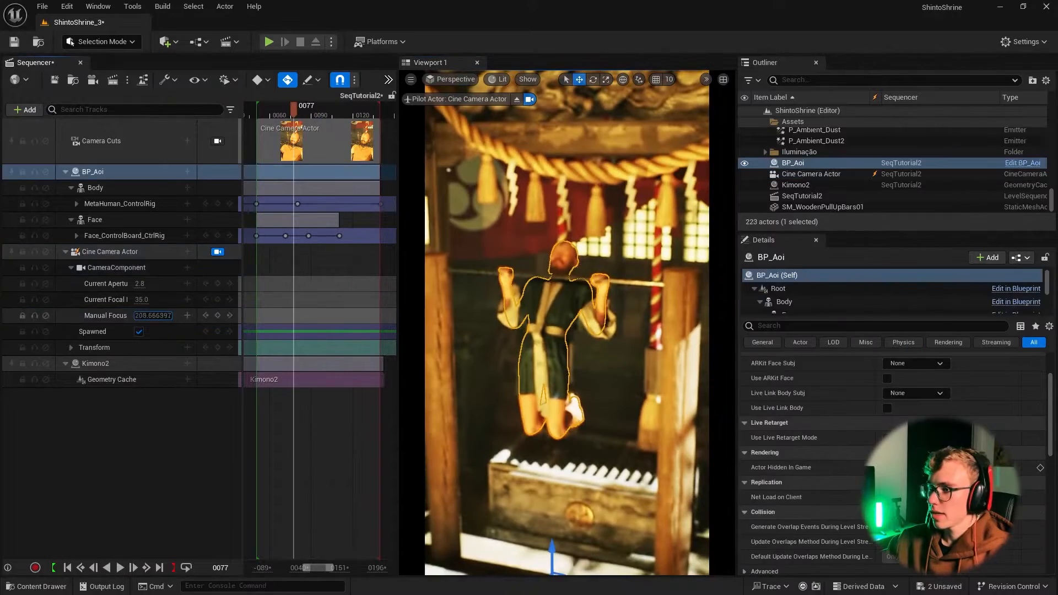
pyautogui.press('s')
pyautogui.moveTo(568, 336)
pyautogui.mouseDown(button='right')
pyautogui.moveTo(558, 325)
pyautogui.moveTo(573, 325)
pyautogui.mouseUp(button='right')
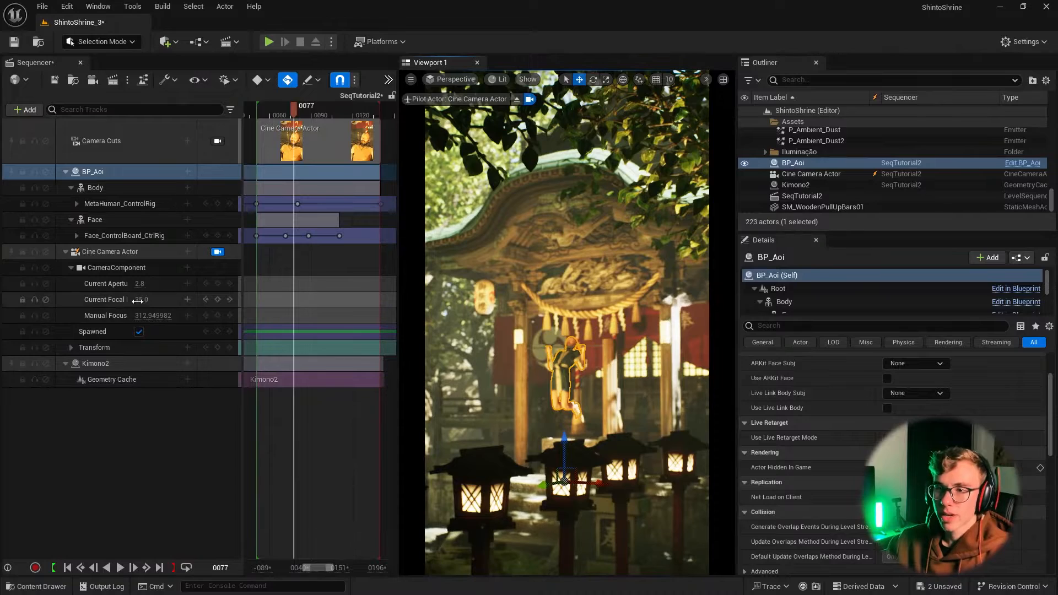
# - Set the camera's focal length to about 23.97 and manual focus to about 1308.3, and fine-tune the shrine framing
pyautogui.moveTo(142, 300); pyautogui.dragTo(220, 300)
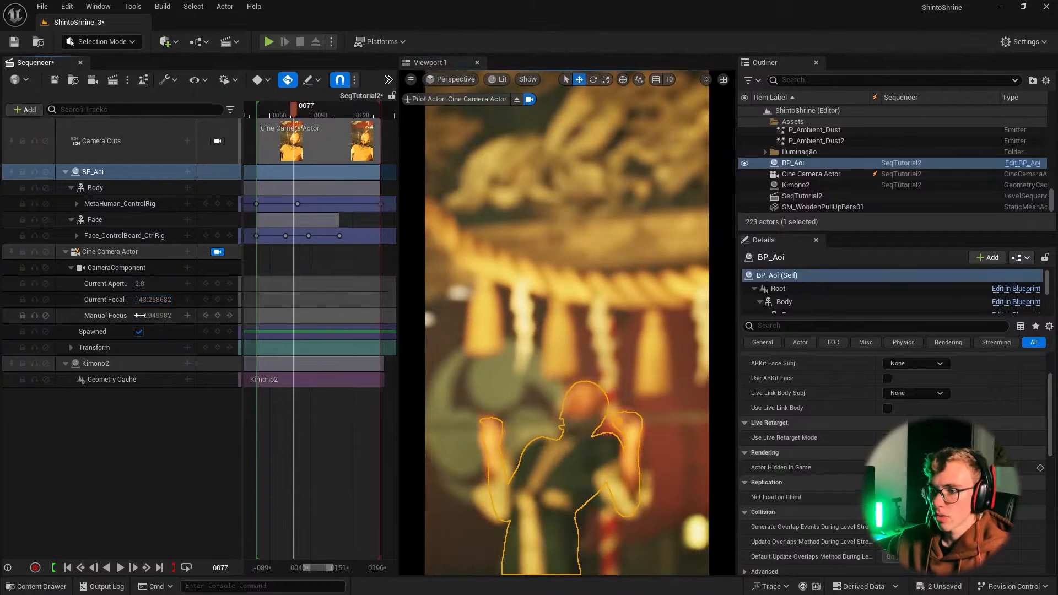
pyautogui.moveTo(151, 315); pyautogui.dragTo(90, 299)
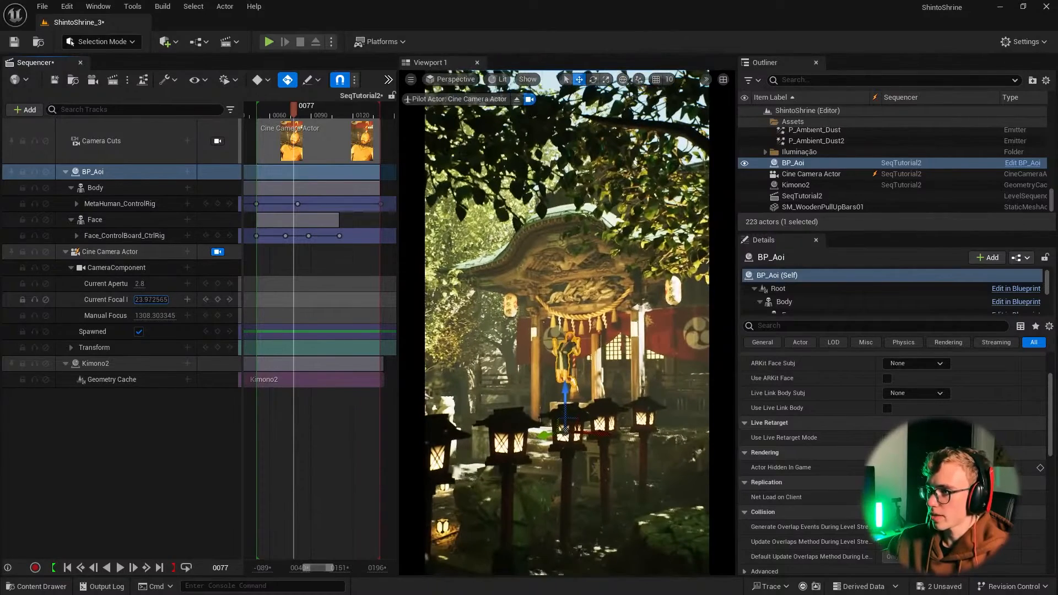
pyautogui.moveTo(495, 310); pyautogui.dragTo(503, 316, button='right')
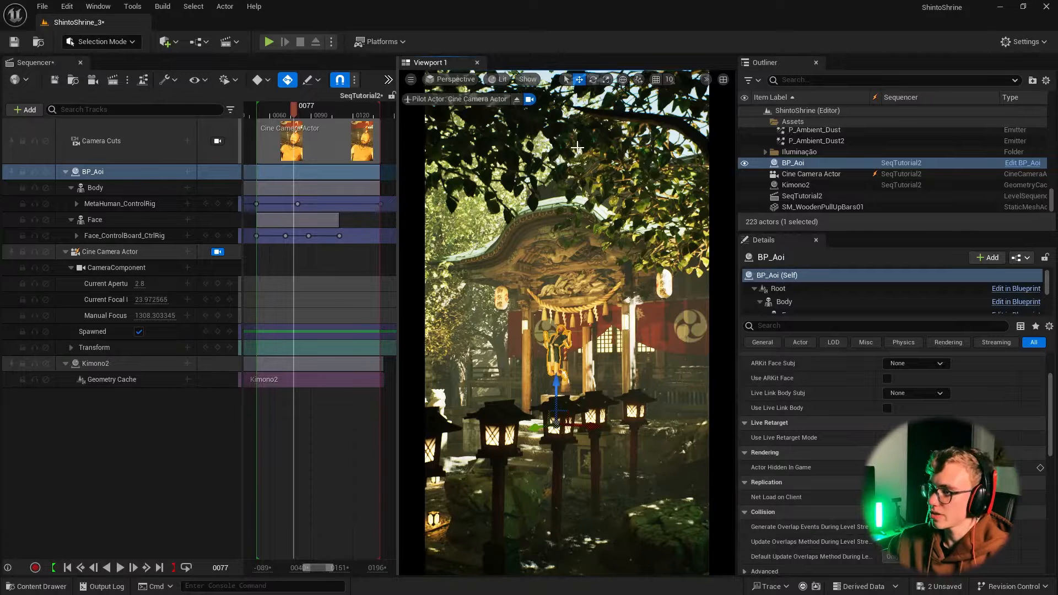
# - At frame 50, keyframe the Cine Camera's transform and a Manual Focus Distance of about 1242.94, with the debug focus plane turned on
pyautogui.moveTo(293, 110); pyautogui.dragTo(256, 112)
pyautogui.click(256, 235)
pyautogui.click(112, 253)
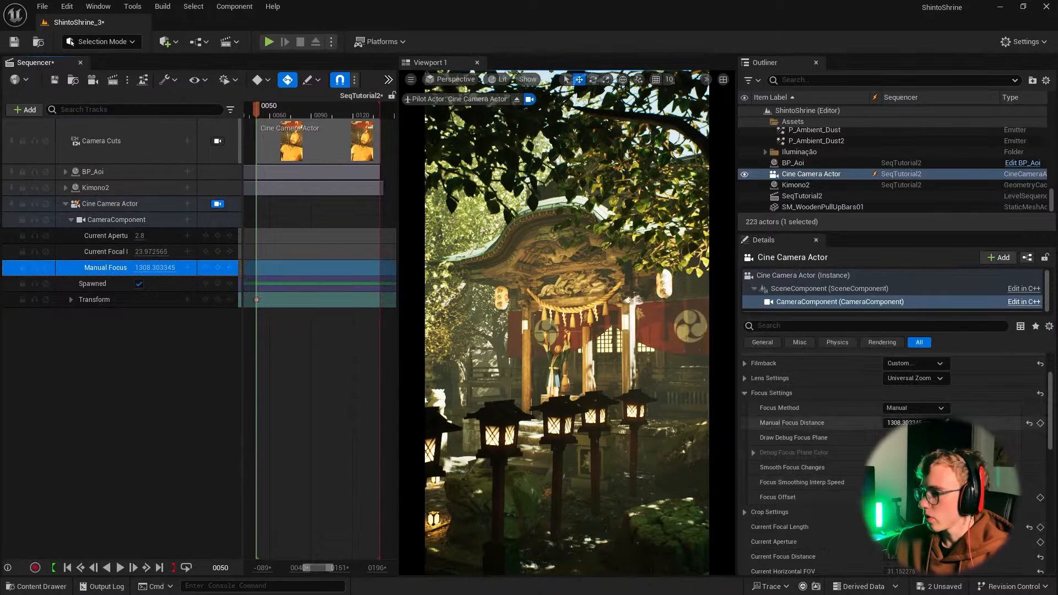
pyautogui.click(887, 437)
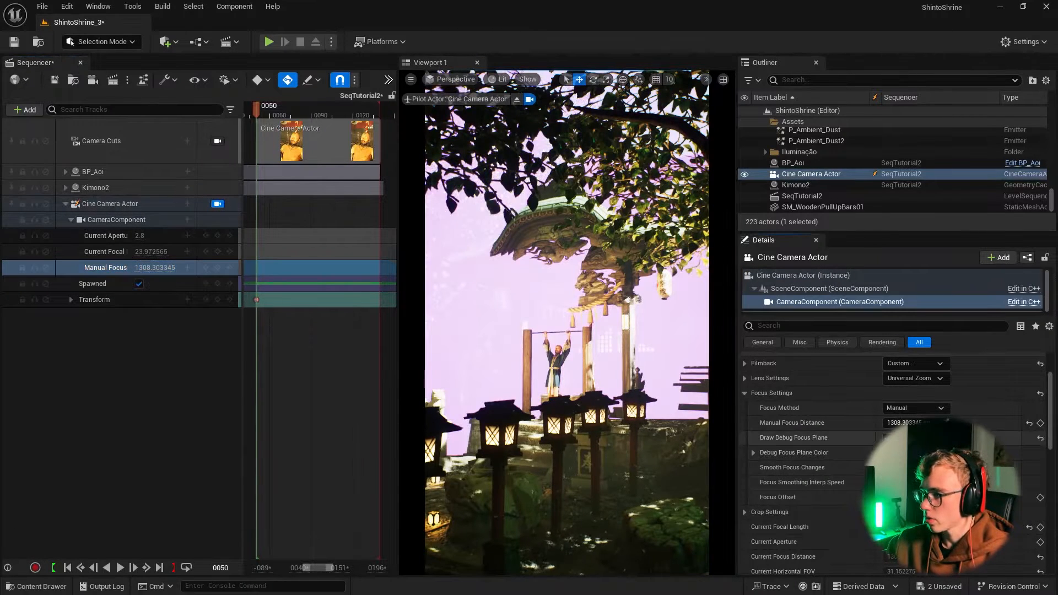
pyautogui.moveTo(903, 423); pyautogui.dragTo(890, 423)
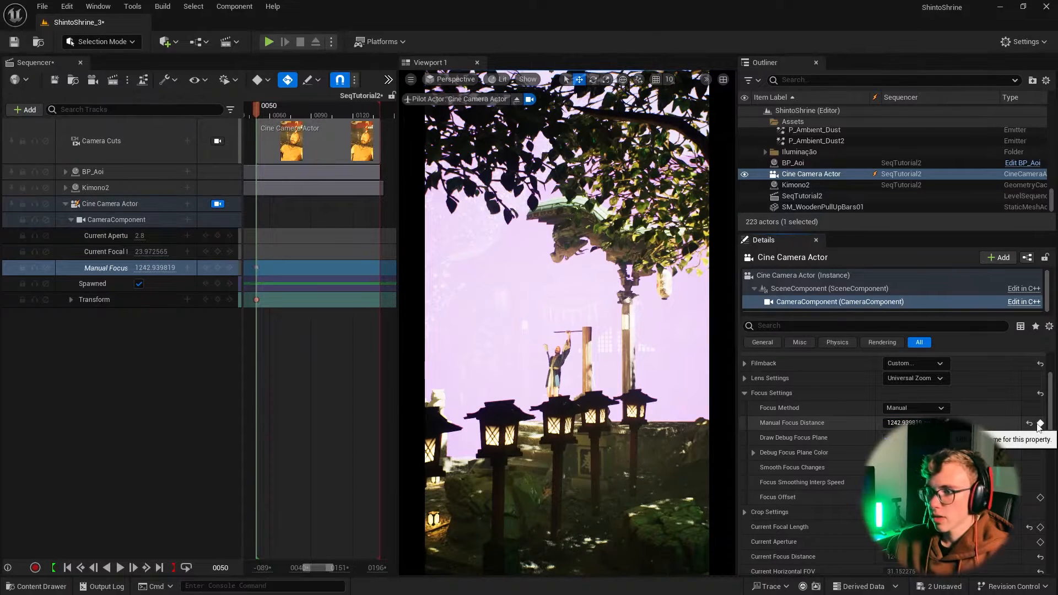
# - At frame 139, keyframe the camera moved closer to the shrine with a Manual Focus Distance of about 728.61, and turn off the debug focus plane
pyautogui.moveTo(257, 109); pyautogui.dragTo(380, 118)
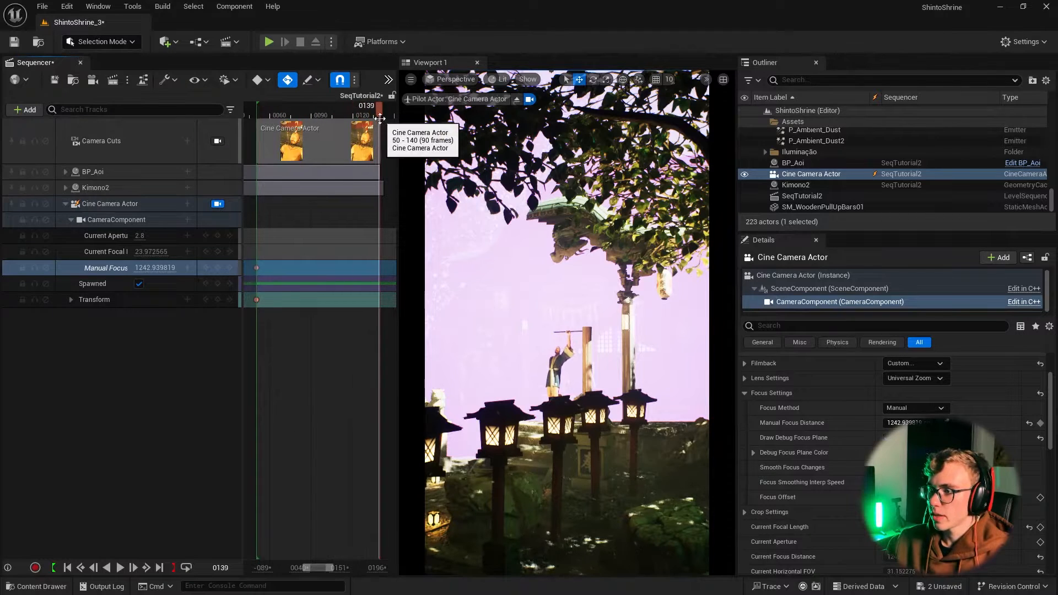
pyautogui.press('w')
pyautogui.moveTo(532, 324); pyautogui.dragTo(601, 342, button='right')
pyautogui.press('a')
pyautogui.press('s')
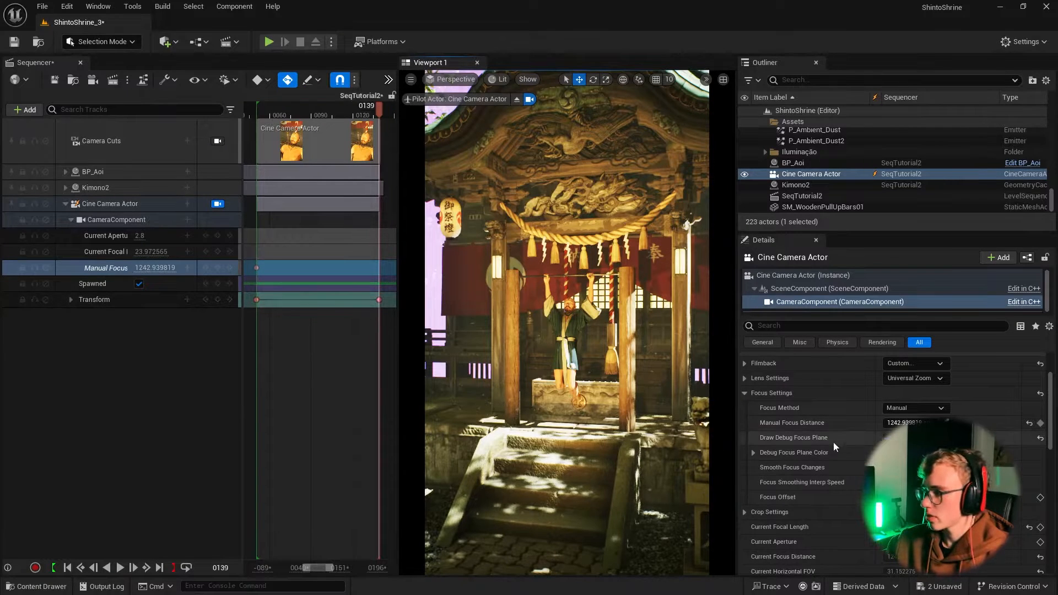
pyautogui.moveTo(908, 423); pyautogui.dragTo(880, 438)
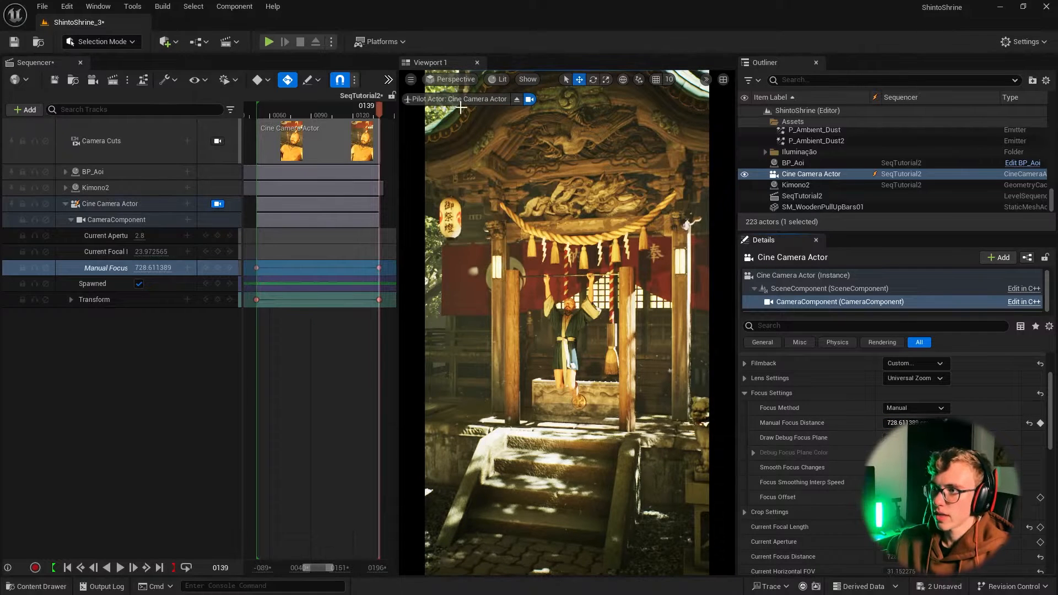
# - Switch the viewport type to Cinematic Viewport and pilot the Cine Camera Actor again
pyautogui.click(456, 80)
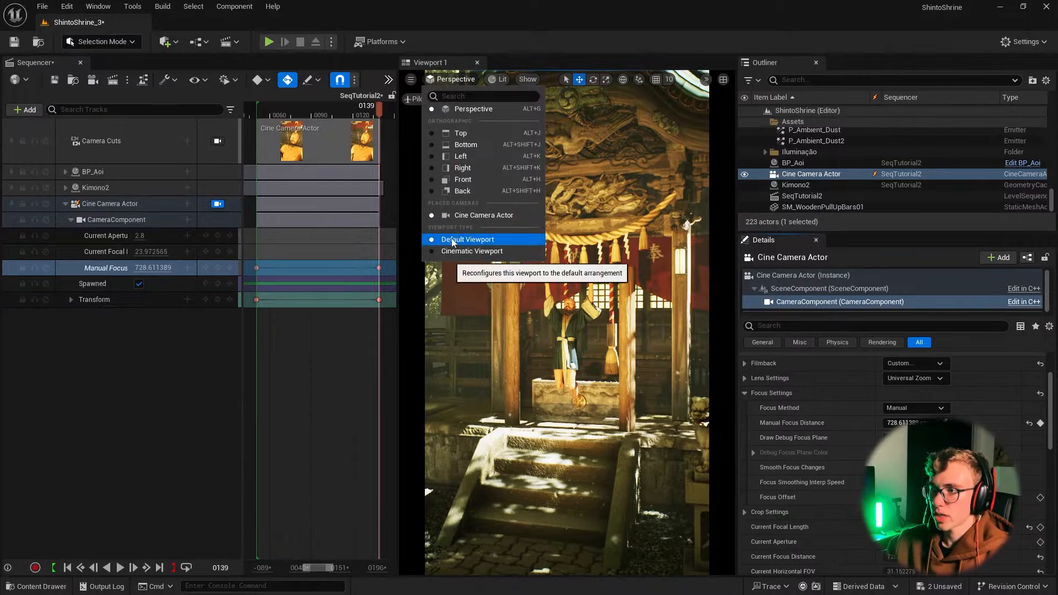
pyautogui.click(466, 251)
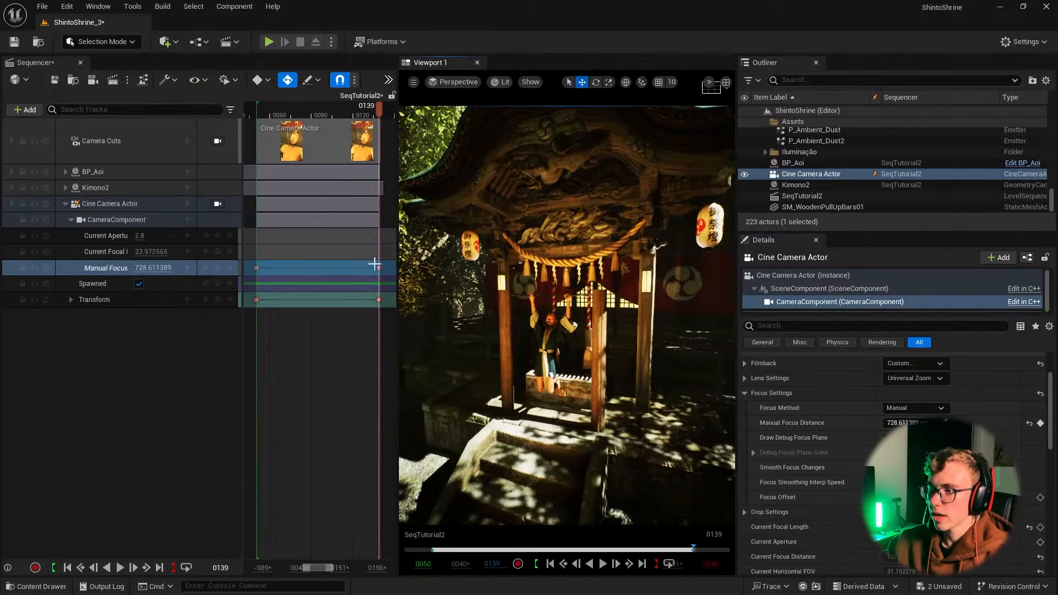
pyautogui.click(218, 204)
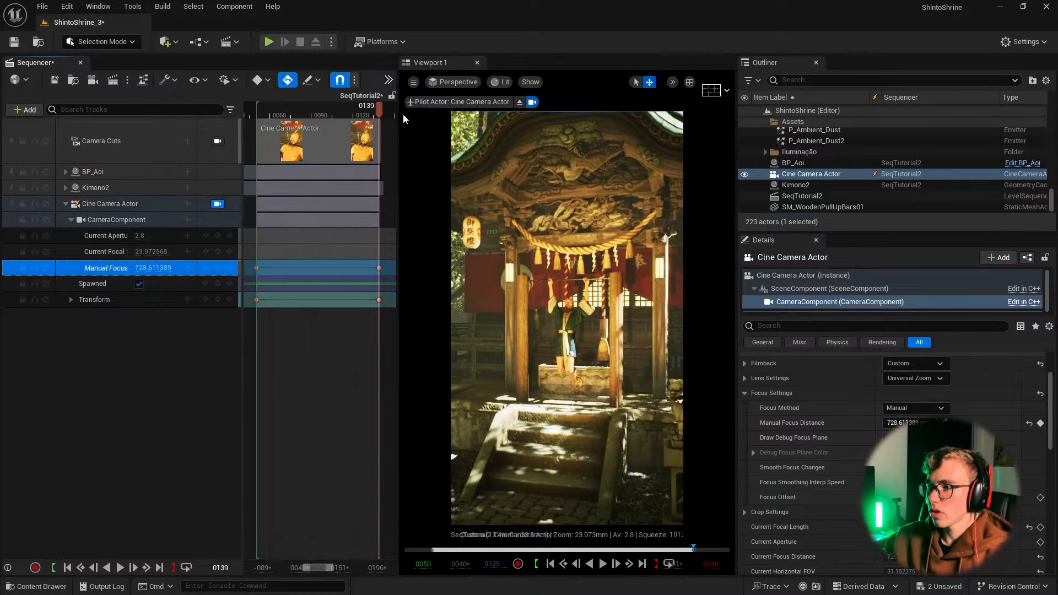
# - Compare the 3x3 and 2x2 grid composition overlays in the cinematic viewport, and apply the Grid (3x3) overlay
pyautogui.click(454, 82)
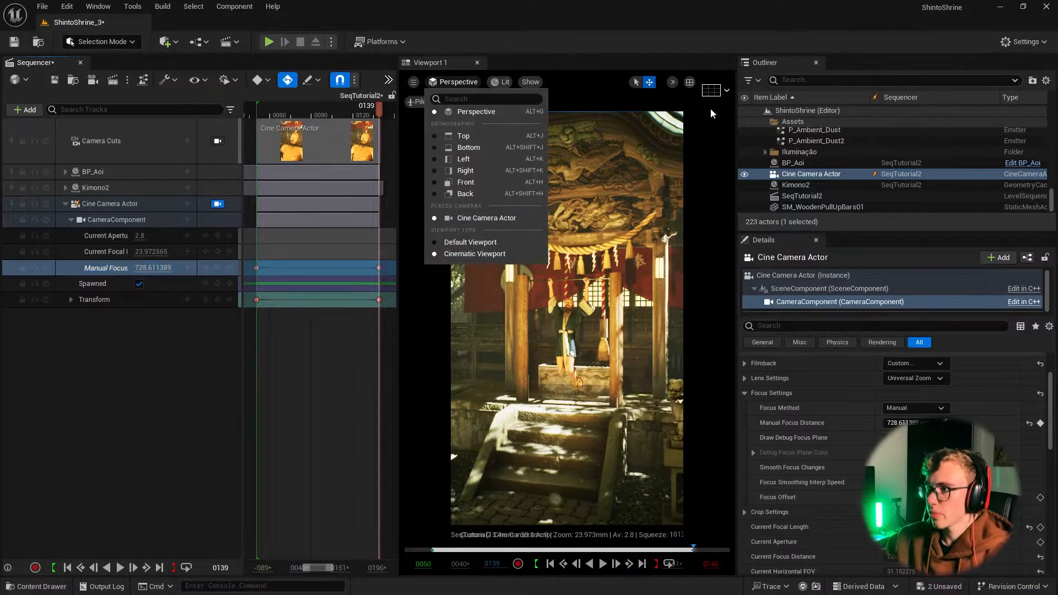
pyautogui.click(712, 90)
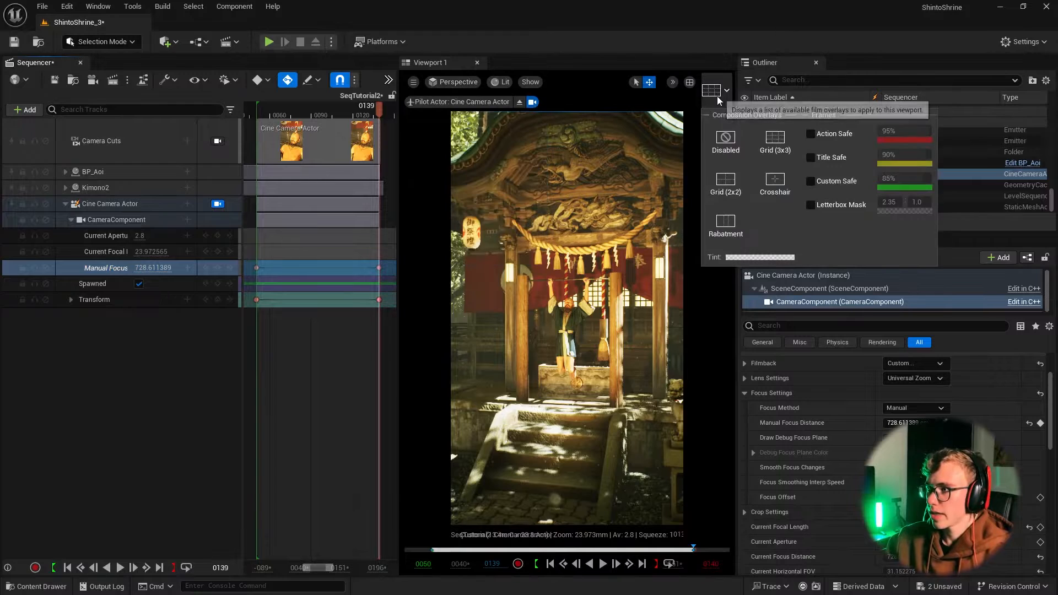
pyautogui.click(769, 152)
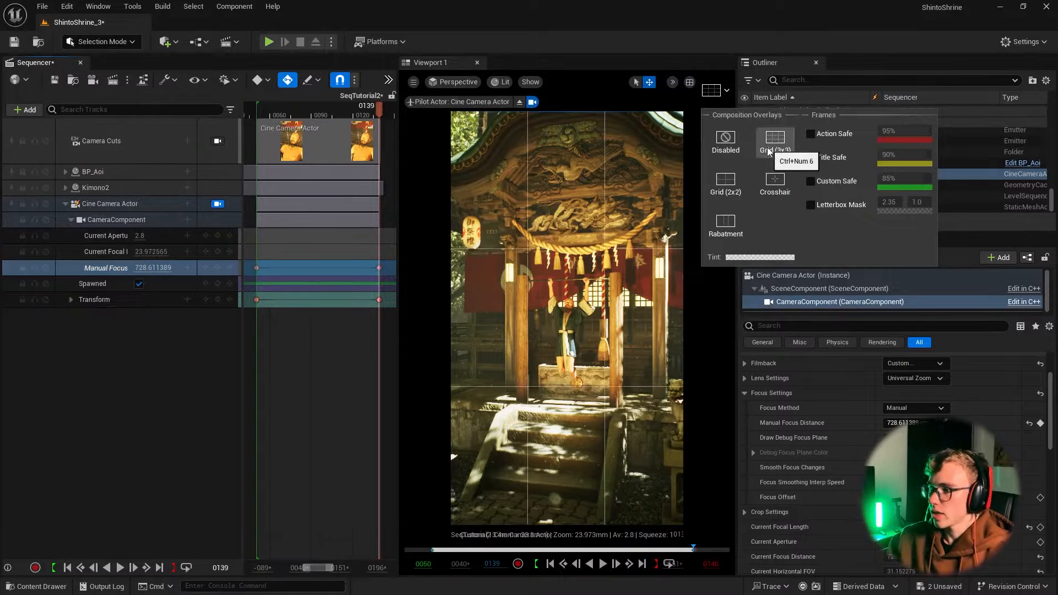
pyautogui.click(725, 180)
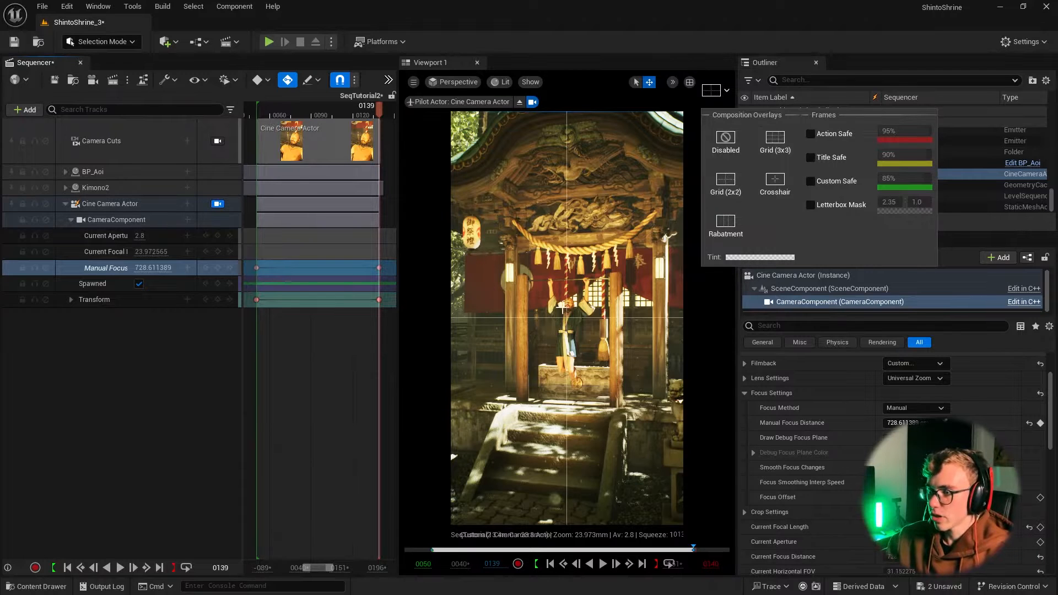
pyautogui.click(580, 322)
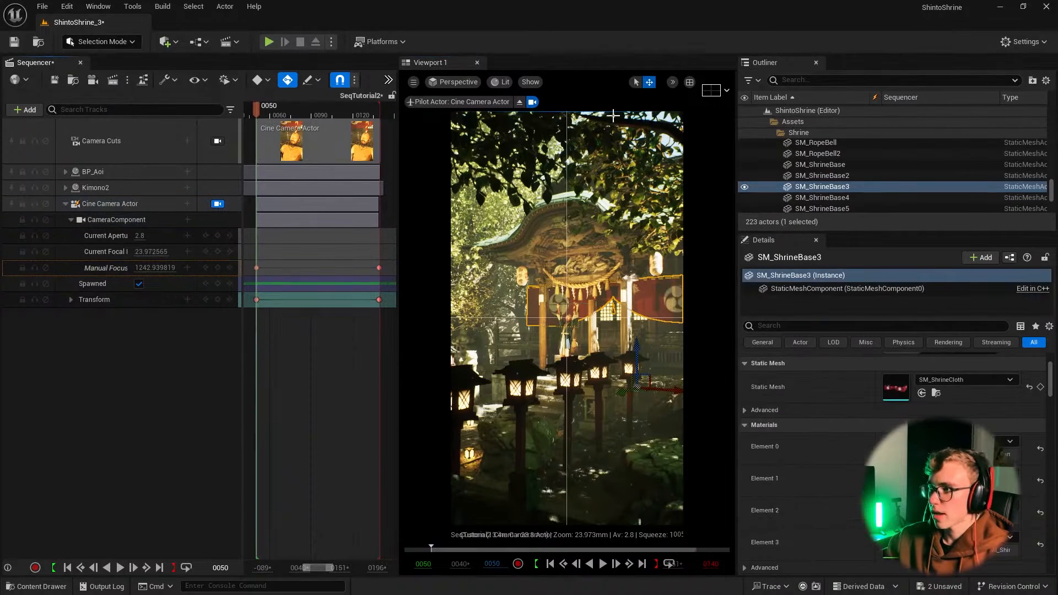
pyautogui.click(711, 90)
pyautogui.click(775, 141)
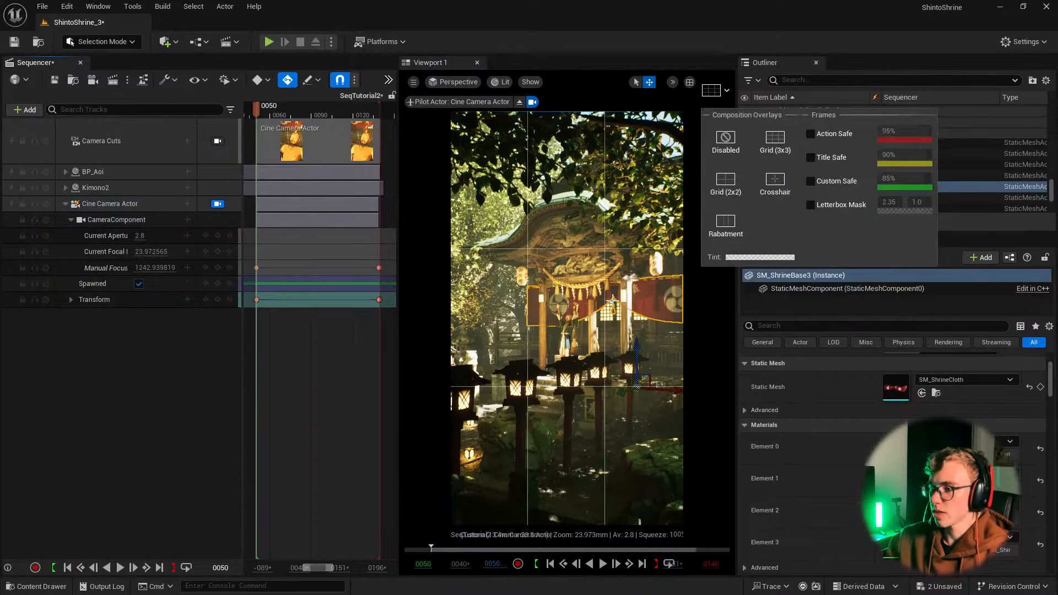
# - Play back and scrub the camera animation from frame 50 to review the framing against the grid
pyautogui.click(300, 384)
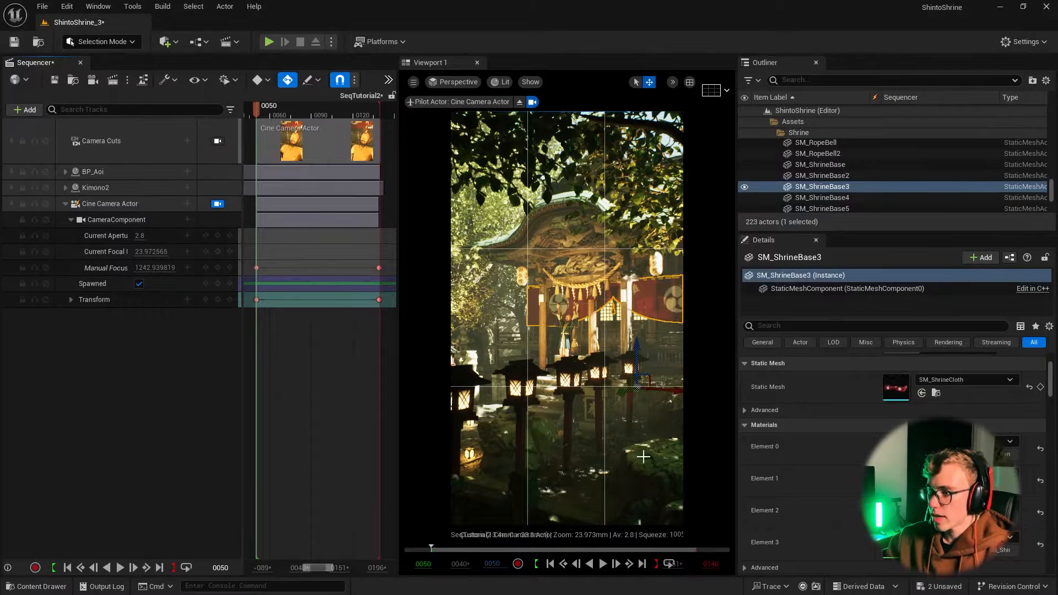
pyautogui.press('space')
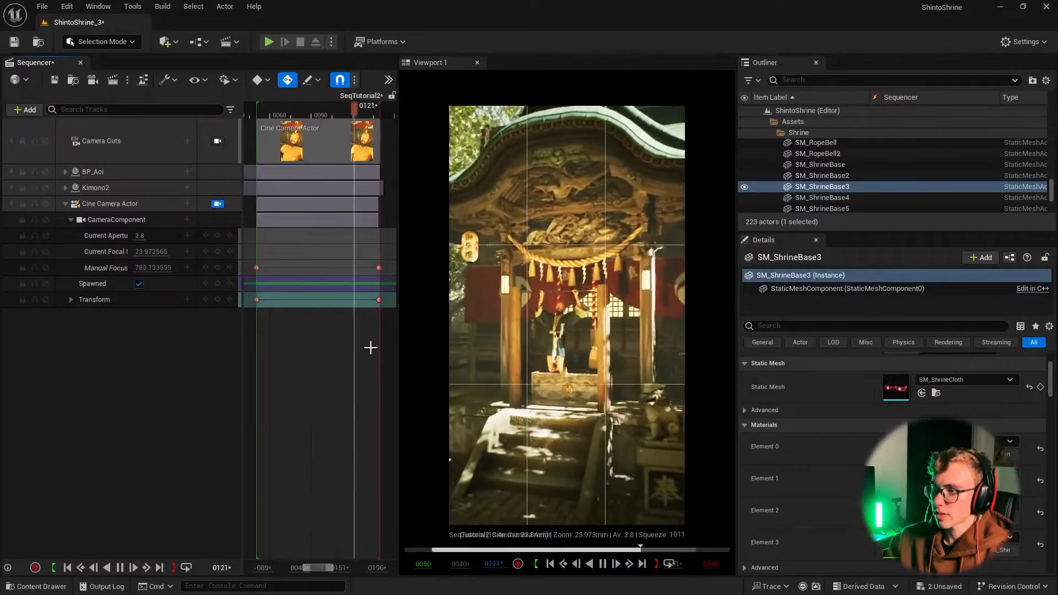
pyautogui.press('space')
pyautogui.moveTo(284, 109); pyautogui.dragTo(328, 116)
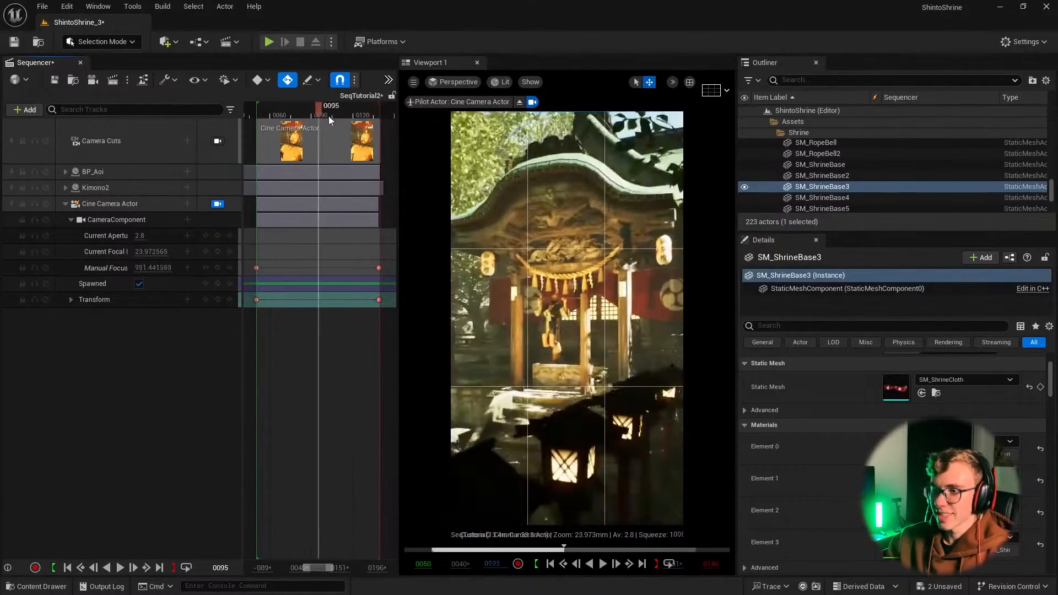
# - Replace the camera's end keys at frame 139 with a reframed transform and a Manual Focus Distance of about 830.57
pyautogui.click(378, 299)
pyautogui.press('Delete')
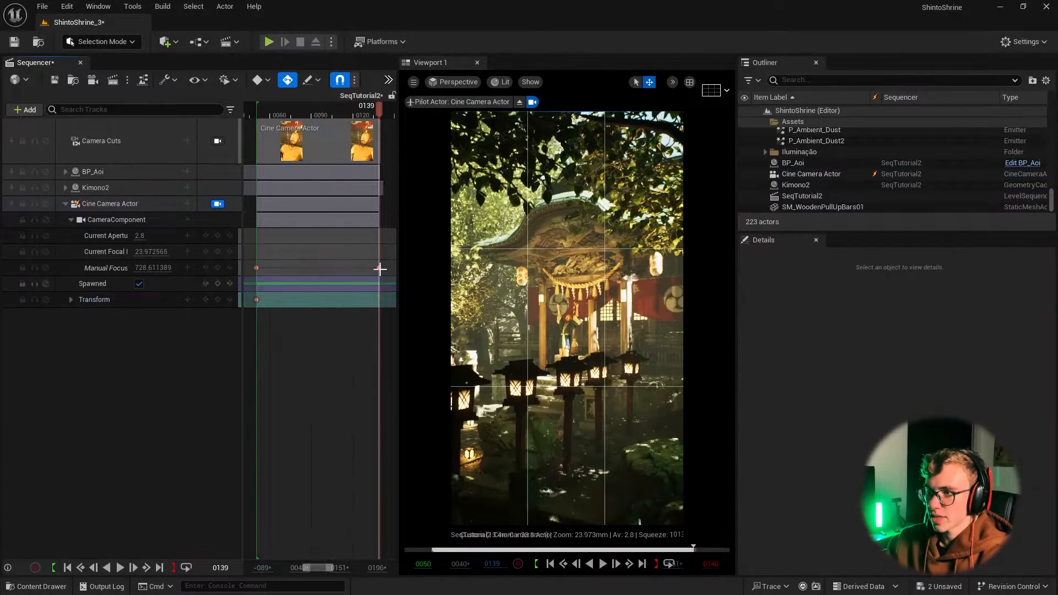
pyautogui.press('w')
pyautogui.moveTo(566, 331); pyautogui.dragTo(566, 314, button='right')
pyautogui.click(214, 268)
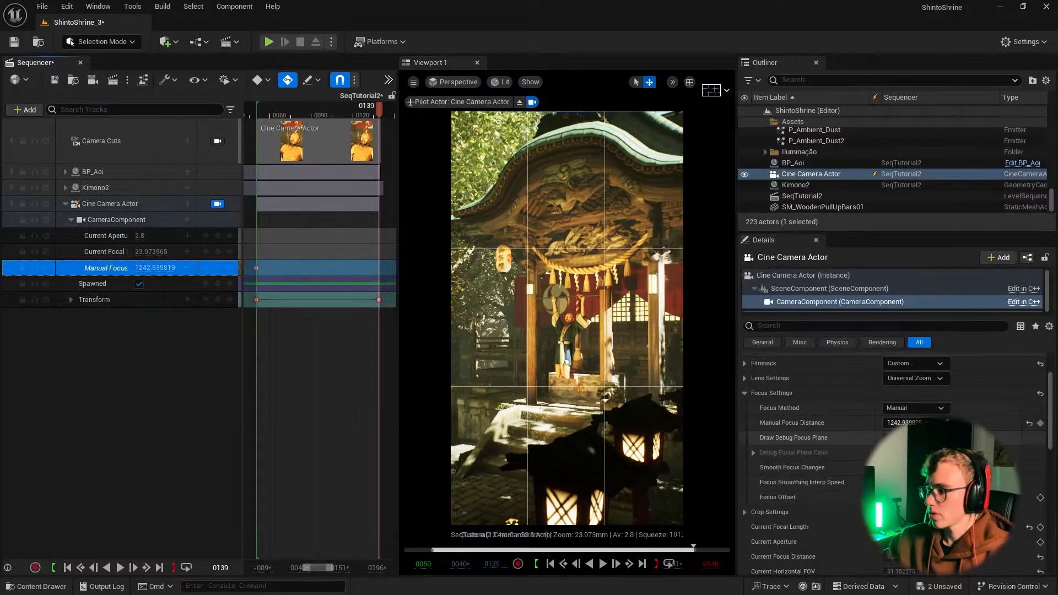
pyautogui.moveTo(904, 423); pyautogui.dragTo(885, 423)
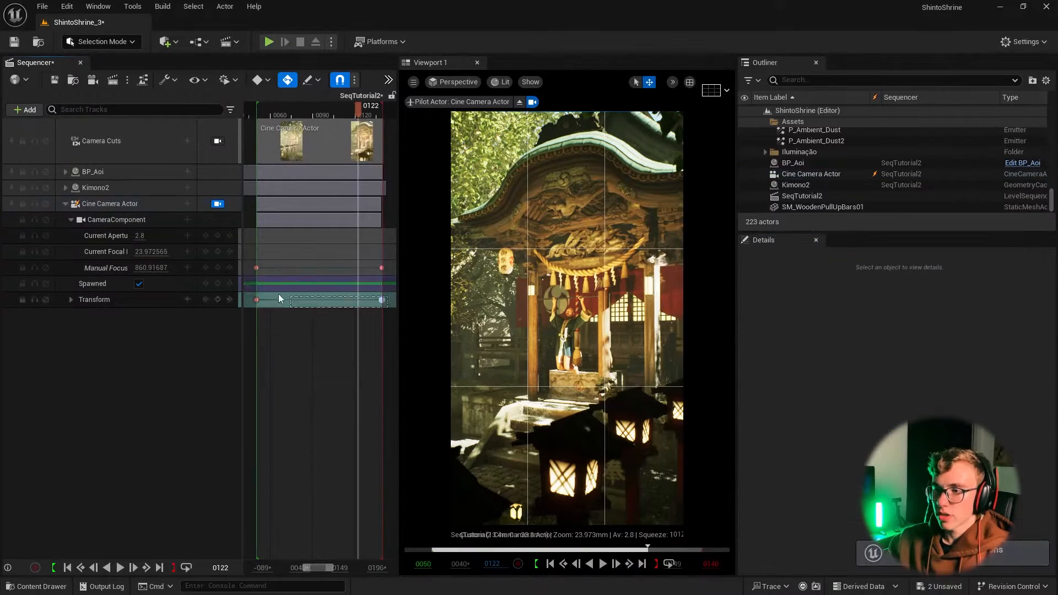
# - Set the key interpolation of both Transform keys and both Manual Focus Distance keys to Linear
pyautogui.moveTo(279, 297); pyautogui.dragTo(251, 294)
pyautogui.rightClick(257, 299)
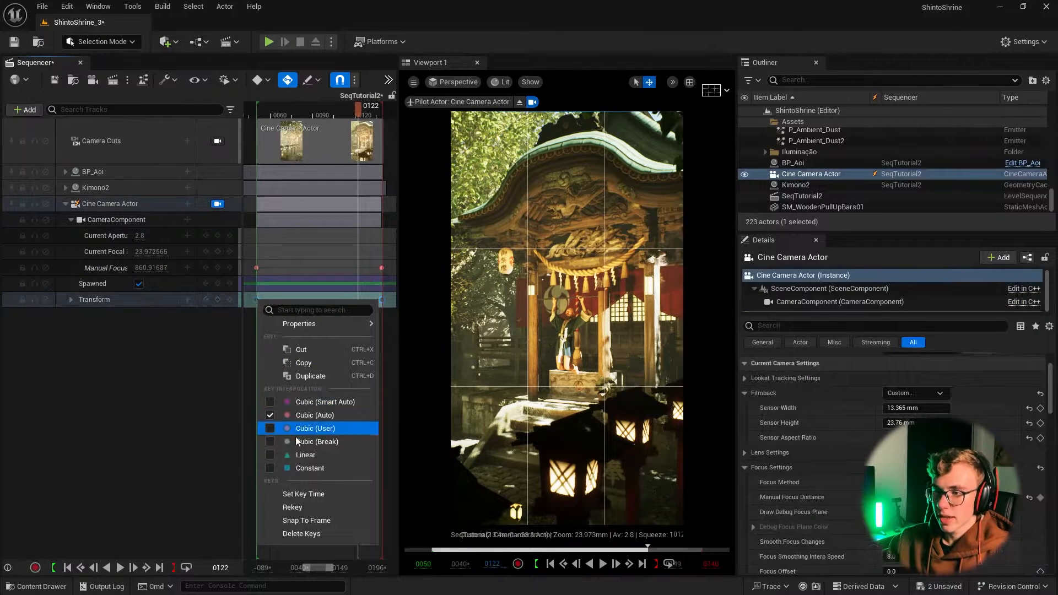
pyautogui.click(331, 454)
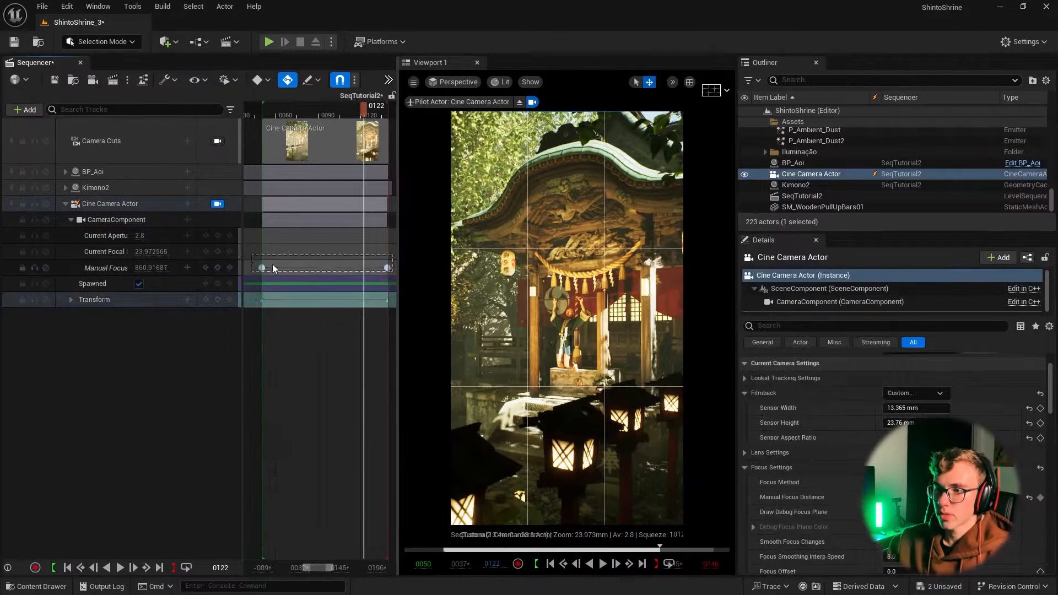
pyautogui.moveTo(272, 265); pyautogui.dragTo(257, 262)
pyautogui.rightClick(262, 267)
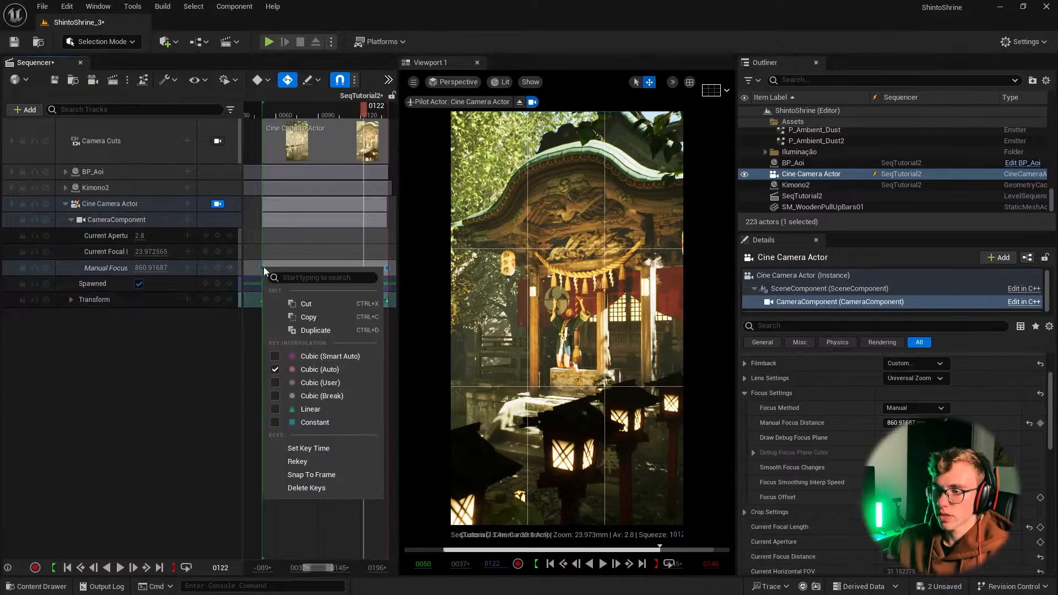
pyautogui.click(310, 409)
pyautogui.click(319, 366)
# - Play back the camera animation with linear keys and return the playhead to frame 55
pyautogui.press('space')
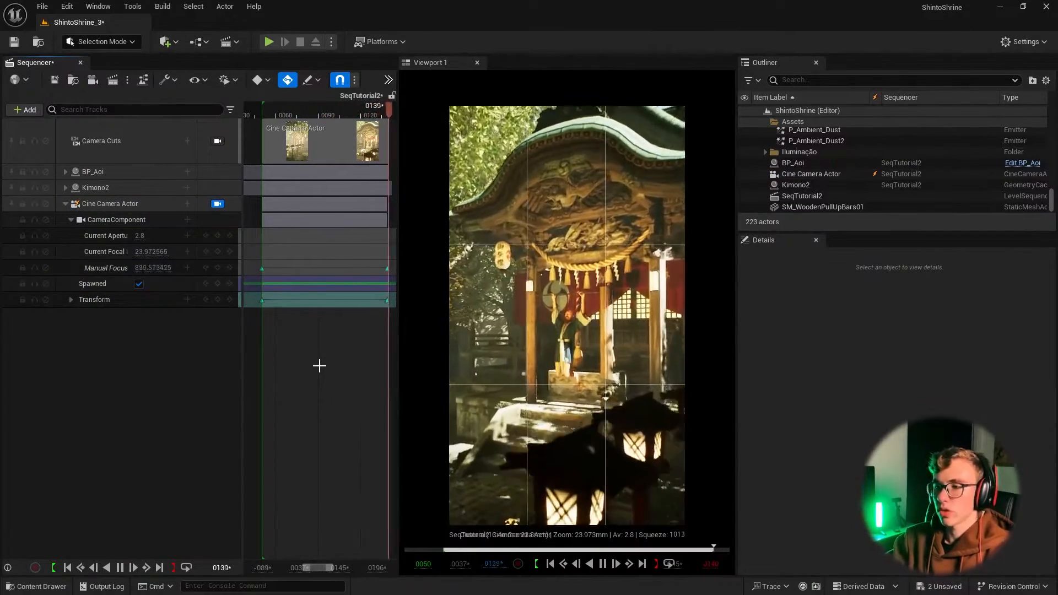
pyautogui.press('space')
pyautogui.press('space')
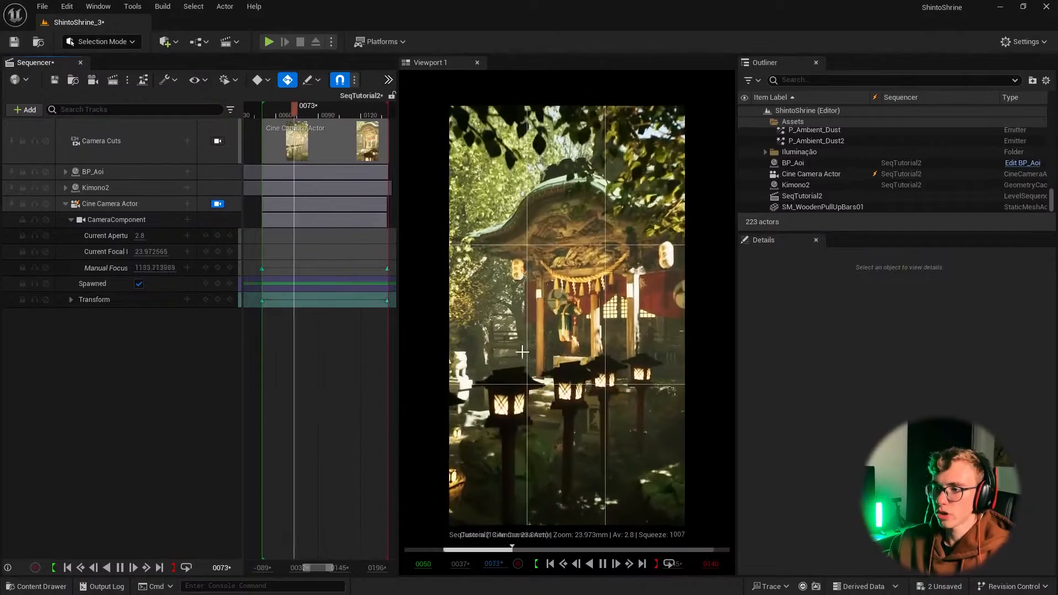
pyautogui.click(337, 116)
pyautogui.click(269, 109)
# - Save all changes, and create a Blueprint class named shake in the Content folder with CameraShakeBase as its parent
pyautogui.hotkey('ctrl', 'shift', 's')
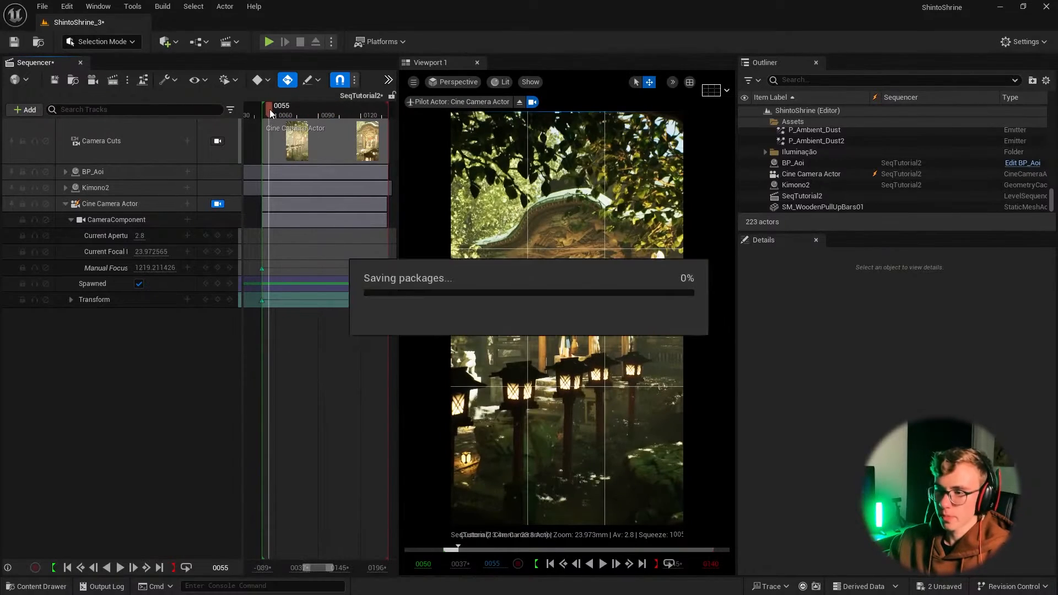
pyautogui.hotkey('ctrl', 'space')
pyautogui.scroll(-1, 98, 498)
pyautogui.click(53, 438)
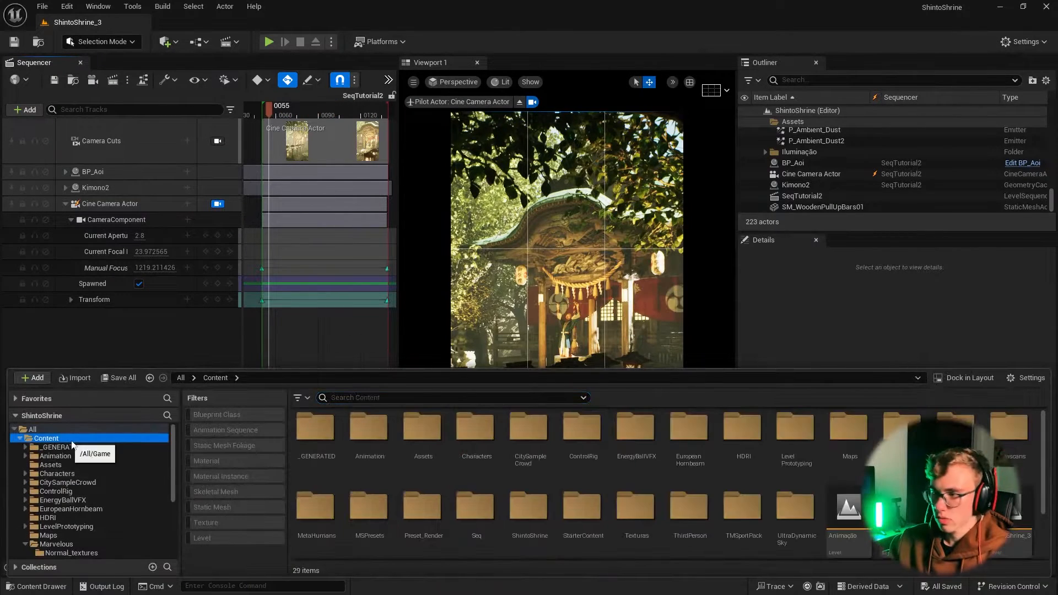
pyautogui.rightClick(399, 515)
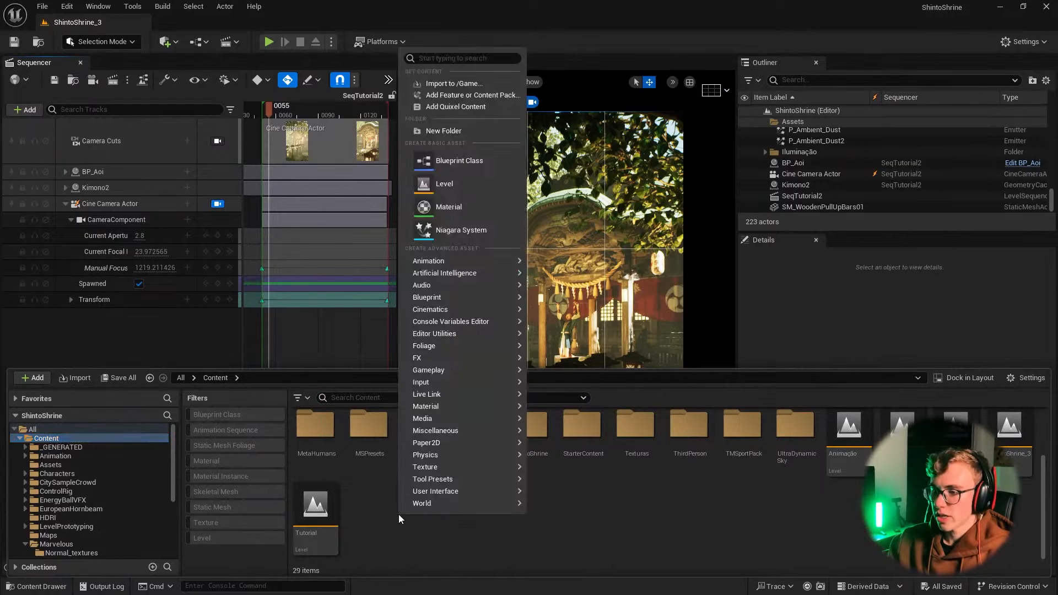
pyautogui.click(473, 162)
pyautogui.write('camera sh')
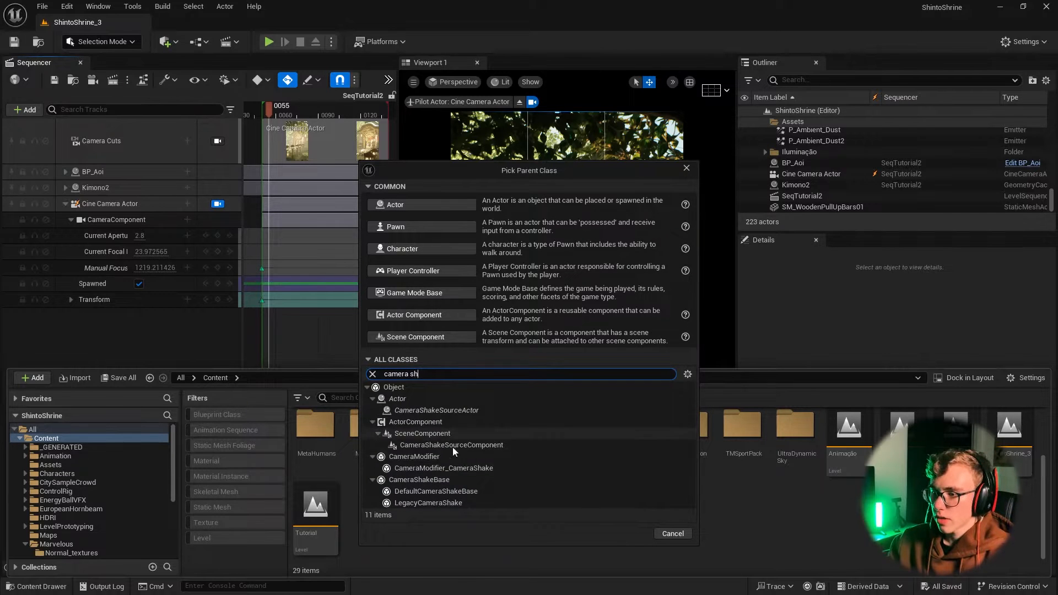
pyautogui.click(420, 480)
pyautogui.click(630, 534)
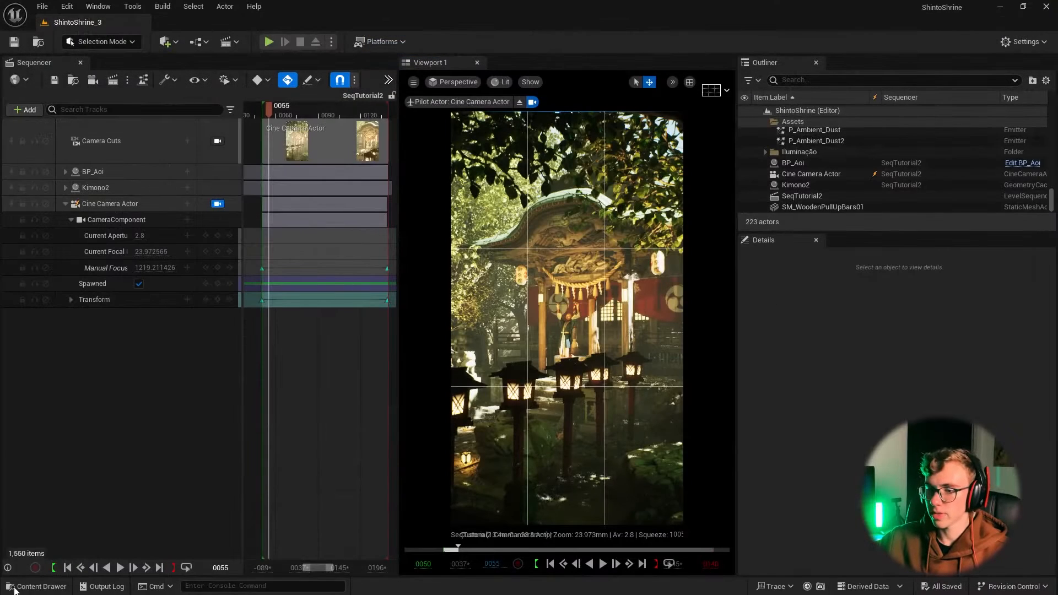
# - Open the shake Blueprint and set its Root Shake Pattern to Perlin Noise Camera Shake Pattern
pyautogui.click(14, 589)
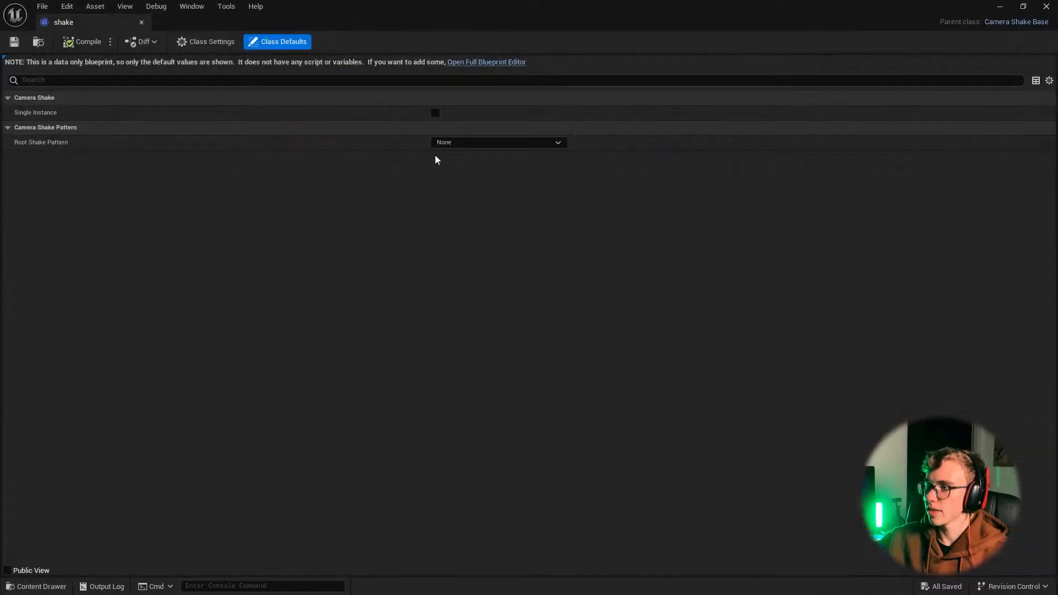
pyautogui.click(504, 142)
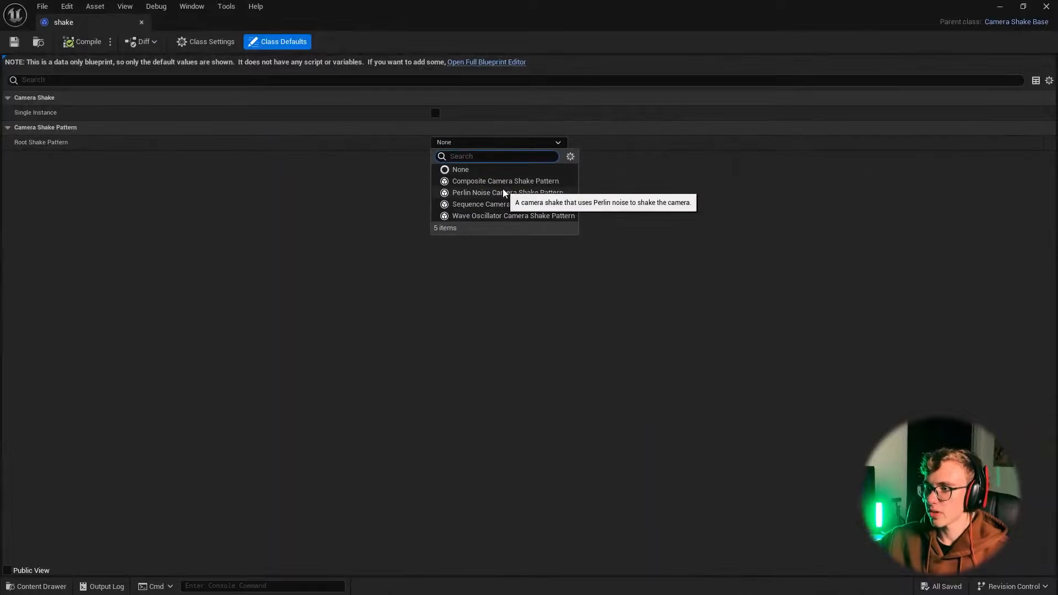
pyautogui.click(504, 193)
# - Inspect the shake's Pitch, Yaw and Roll rotation settings, and set the Rotation Amplitude Multiplier to 1.0
pyautogui.click(16, 172)
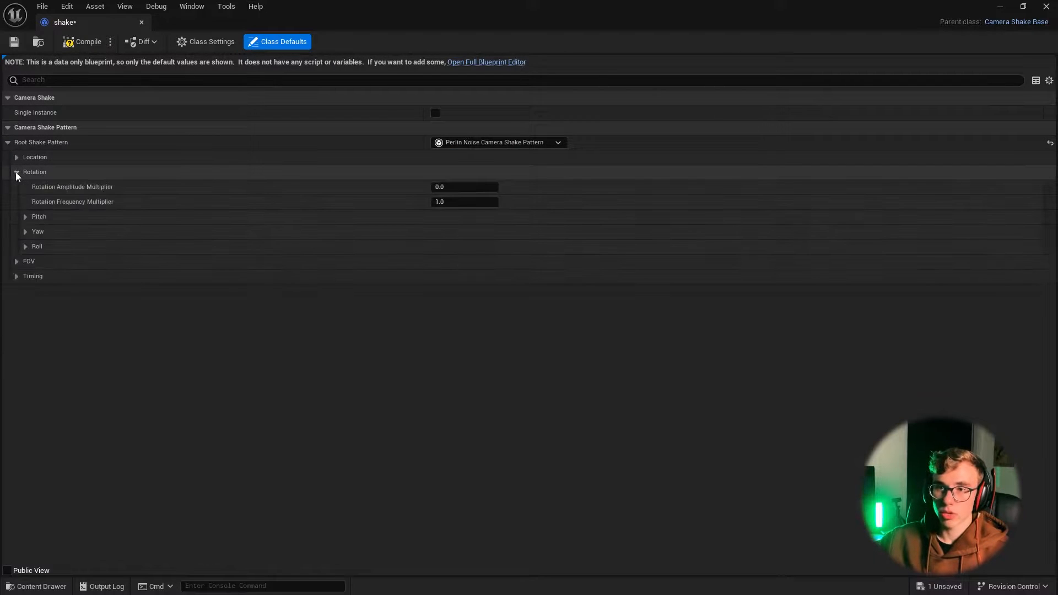
pyautogui.click(26, 217)
pyautogui.click(25, 261)
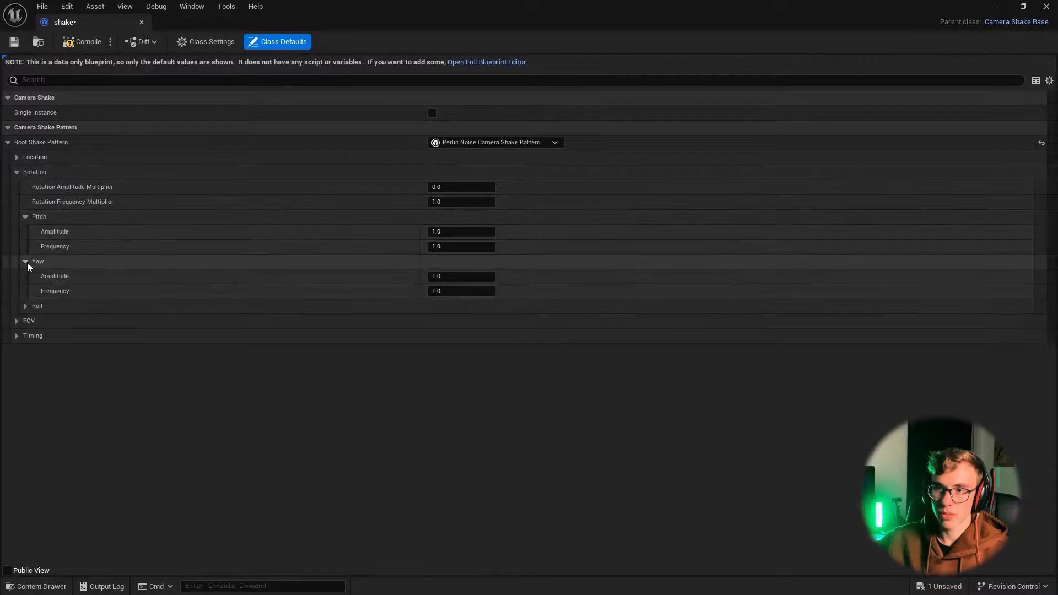
pyautogui.click(25, 305)
pyautogui.click(24, 305)
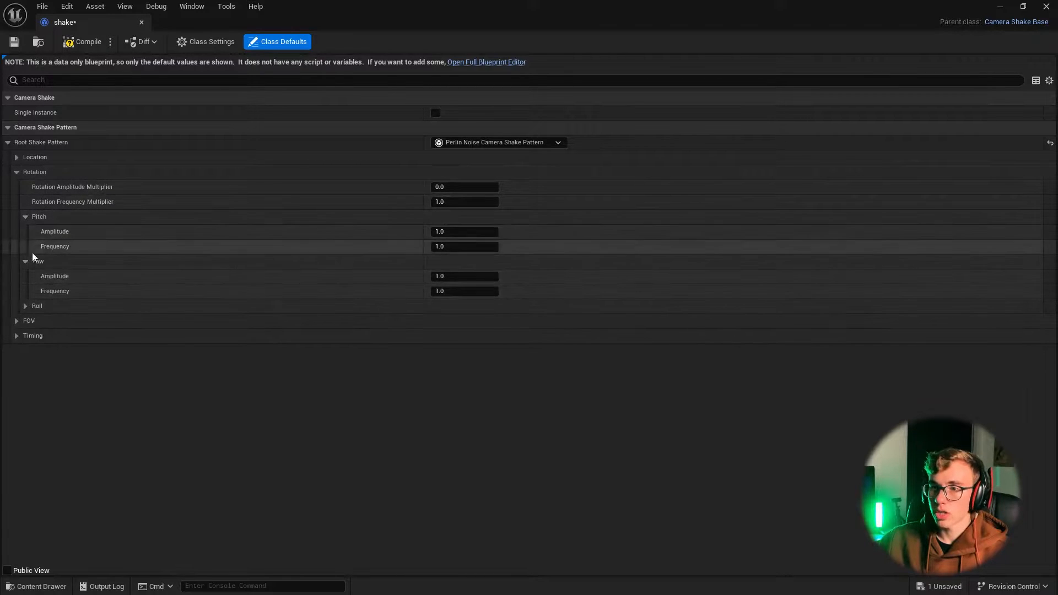
pyautogui.click(25, 261)
pyautogui.click(26, 216)
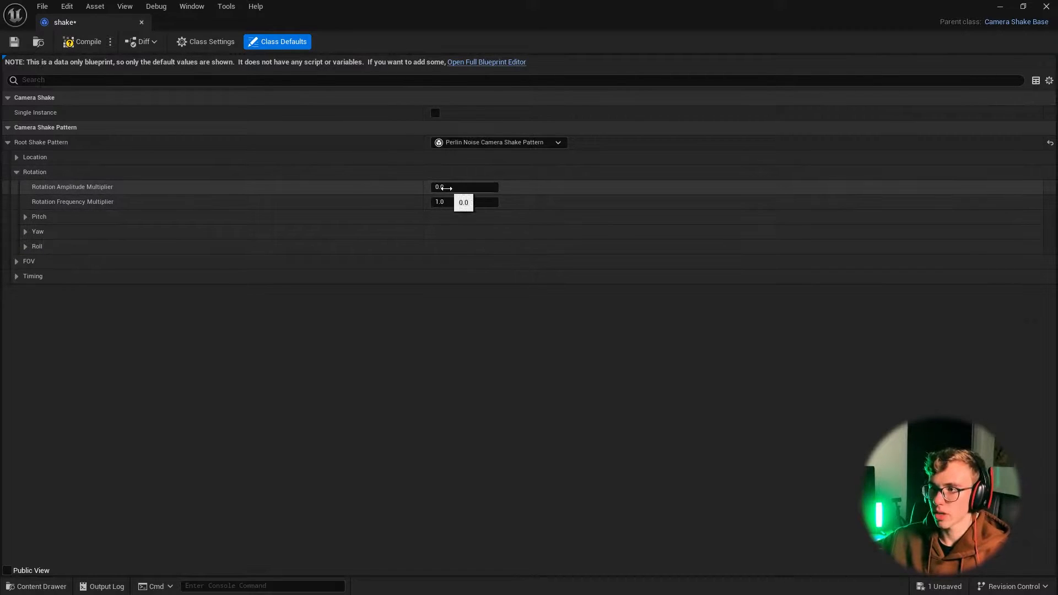
pyautogui.click(445, 188)
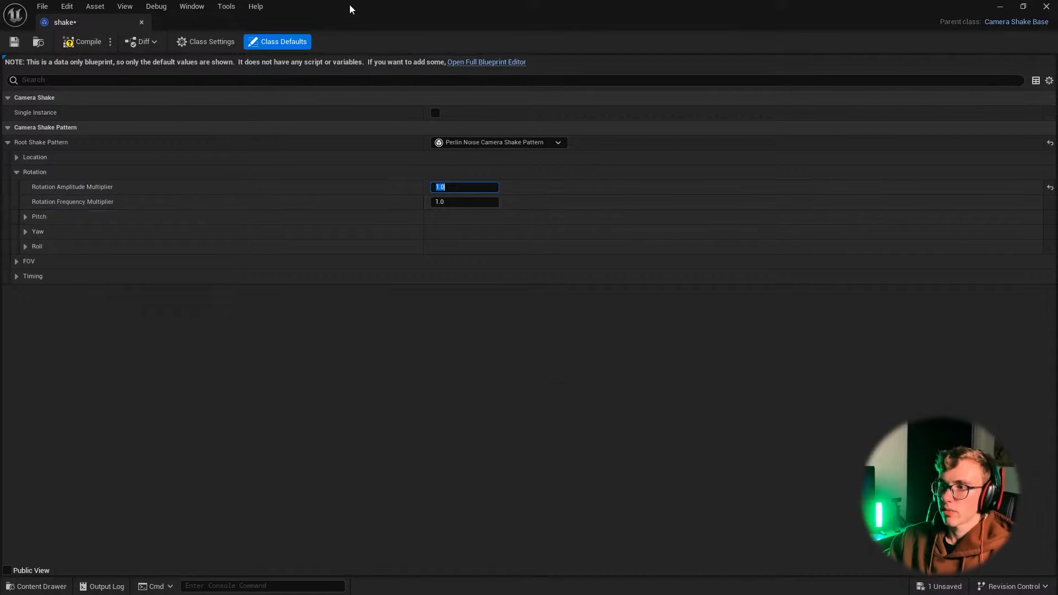
# - Shrink the shake Blueprint window beside the viewport, and add a Camera Shake track using shake to the CameraComponent at frame 55
pyautogui.moveTo(349, 7); pyautogui.dragTo(893, 247)
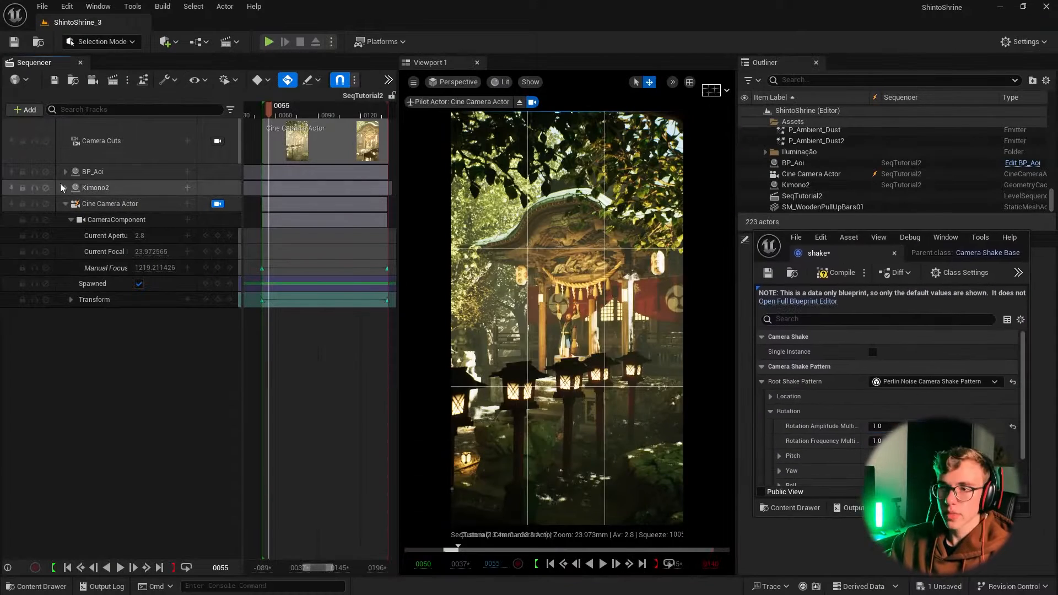
pyautogui.click(188, 220)
pyautogui.moveTo(237, 203)
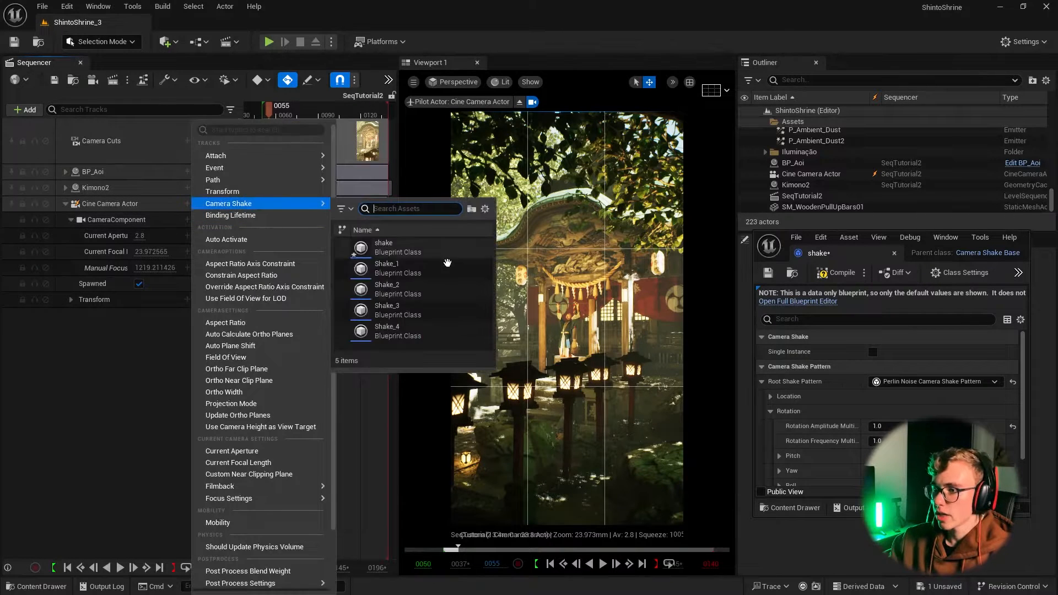
pyautogui.click(405, 241)
# - Play back and scrub the shot around the shake section to review the camera shake against its rotation settings
pyautogui.press('space')
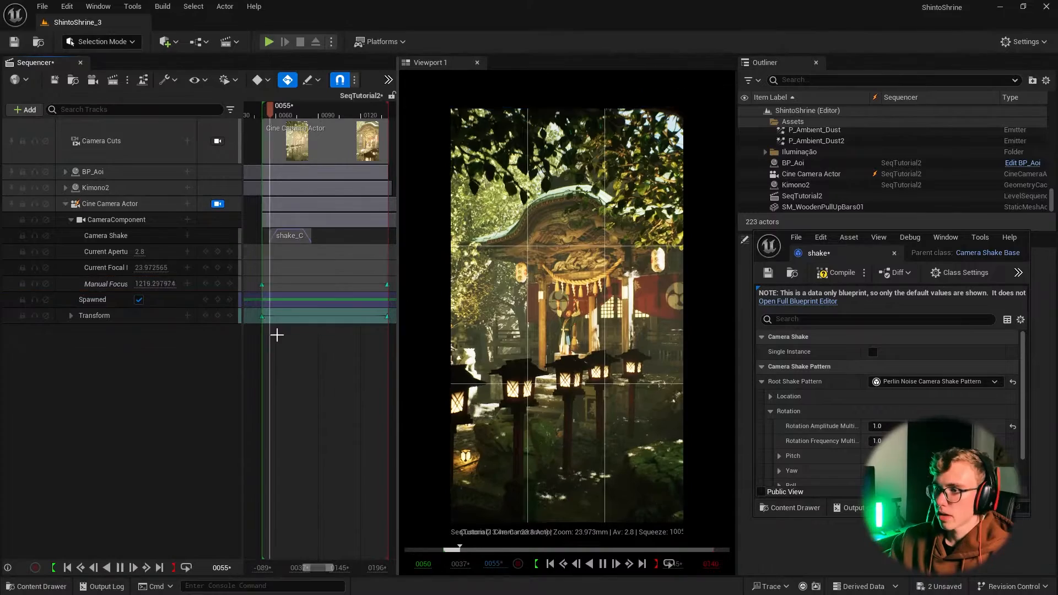
pyautogui.press('space')
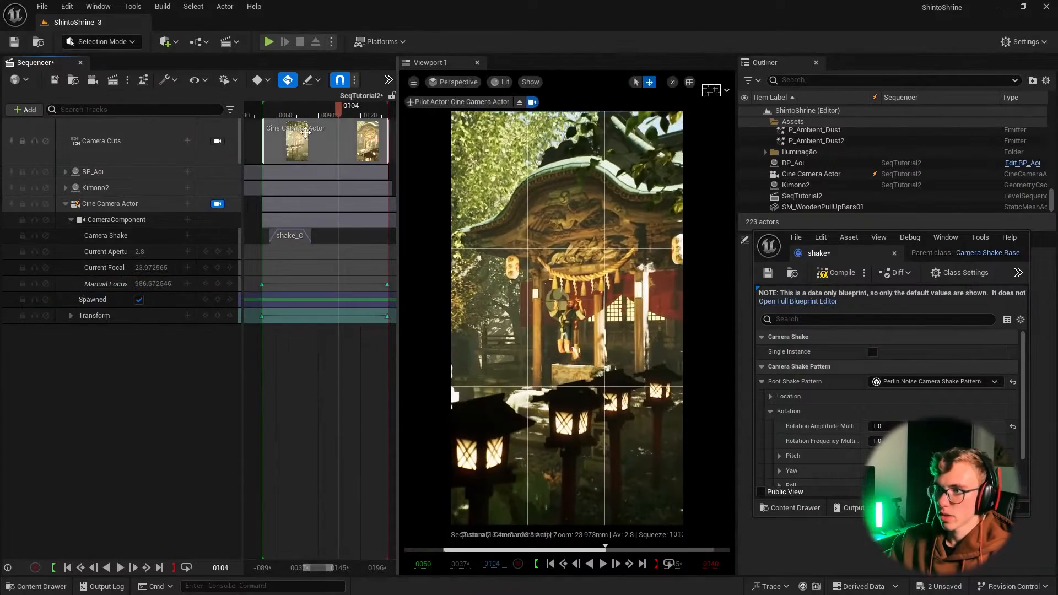
pyautogui.moveTo(269, 112)
pyautogui.mouseDown()
pyautogui.moveTo(288, 113)
pyautogui.moveTo(276, 113)
pyautogui.mouseUp()
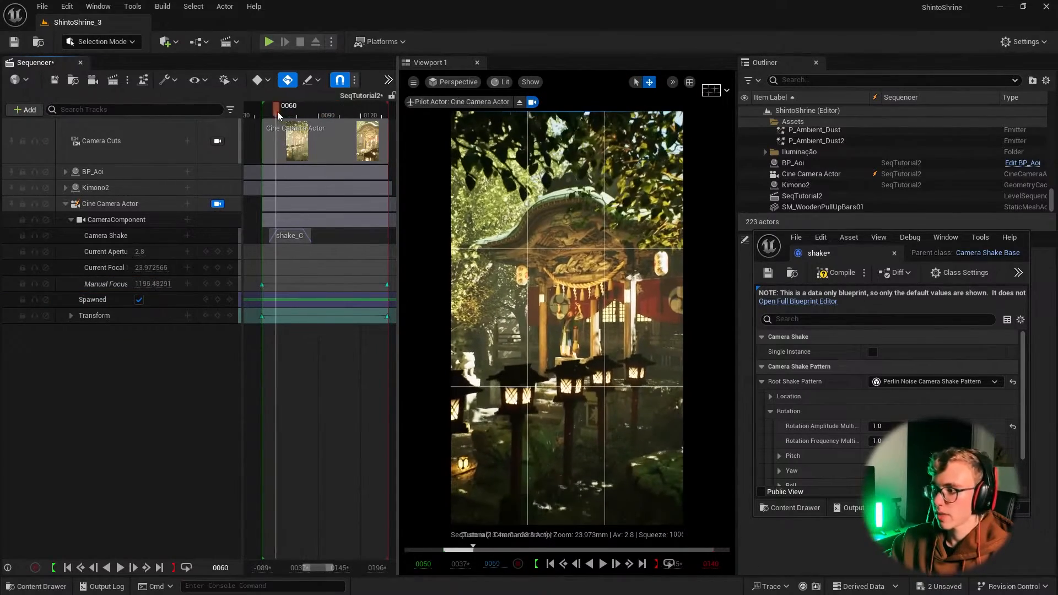
pyautogui.scroll(-2, 801, 424)
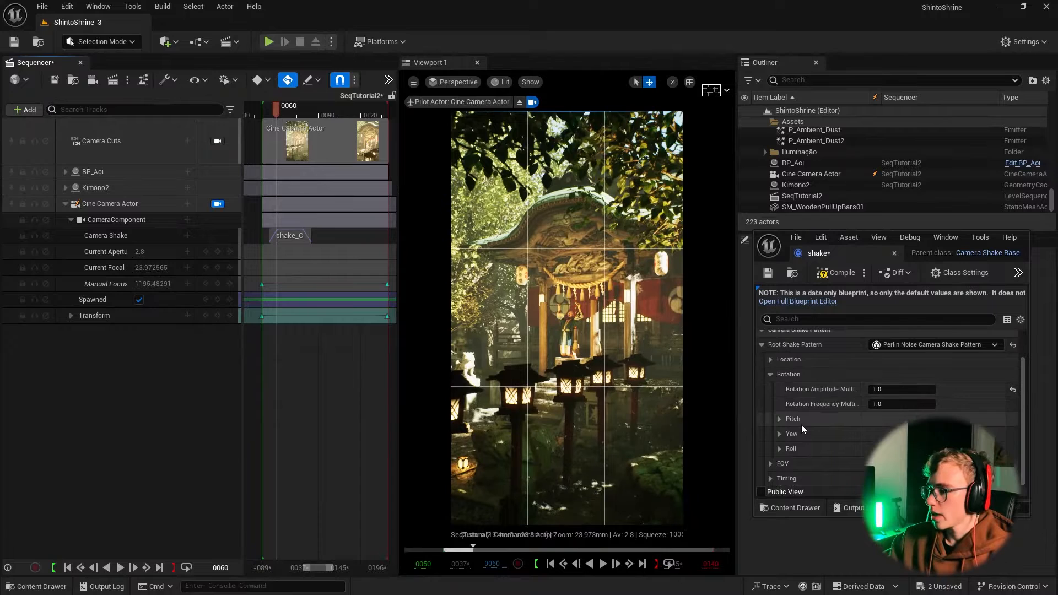
# - Set the shake's Timing Duration to 0, shift the Camera Shake section to cover the whole shot, and play it back
pyautogui.click(773, 477)
pyautogui.scroll(-2, 792, 424)
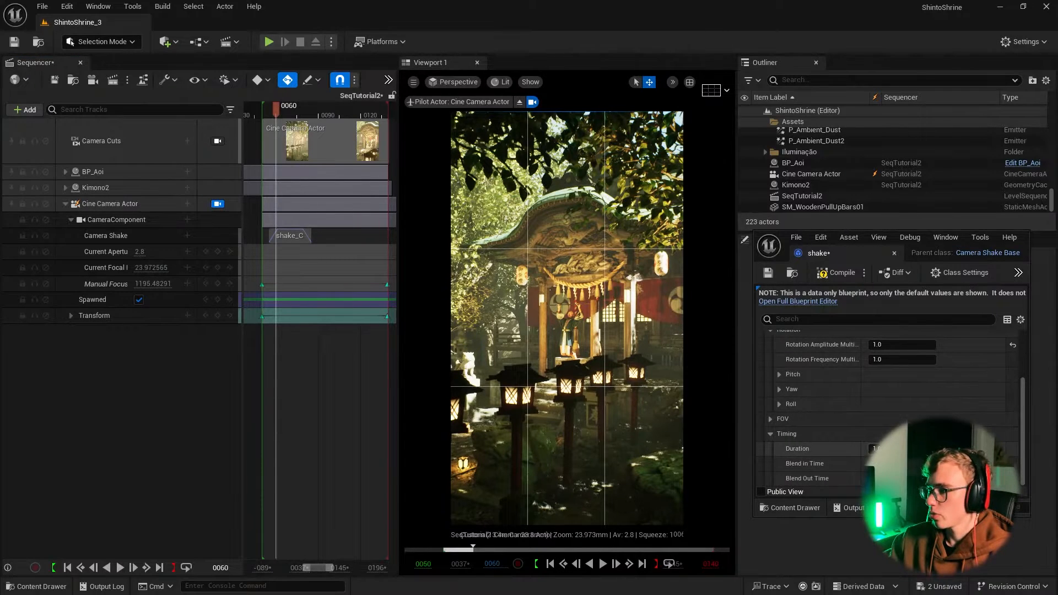
pyautogui.moveTo(901, 449); pyautogui.dragTo(948, 448)
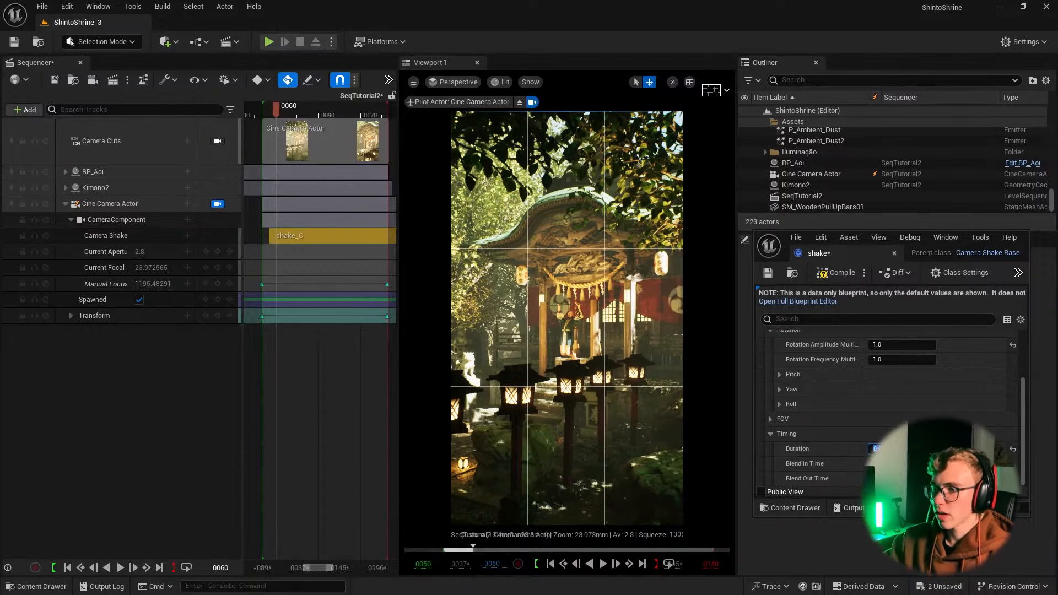
pyautogui.moveTo(363, 237); pyautogui.dragTo(342, 237)
pyautogui.press('space')
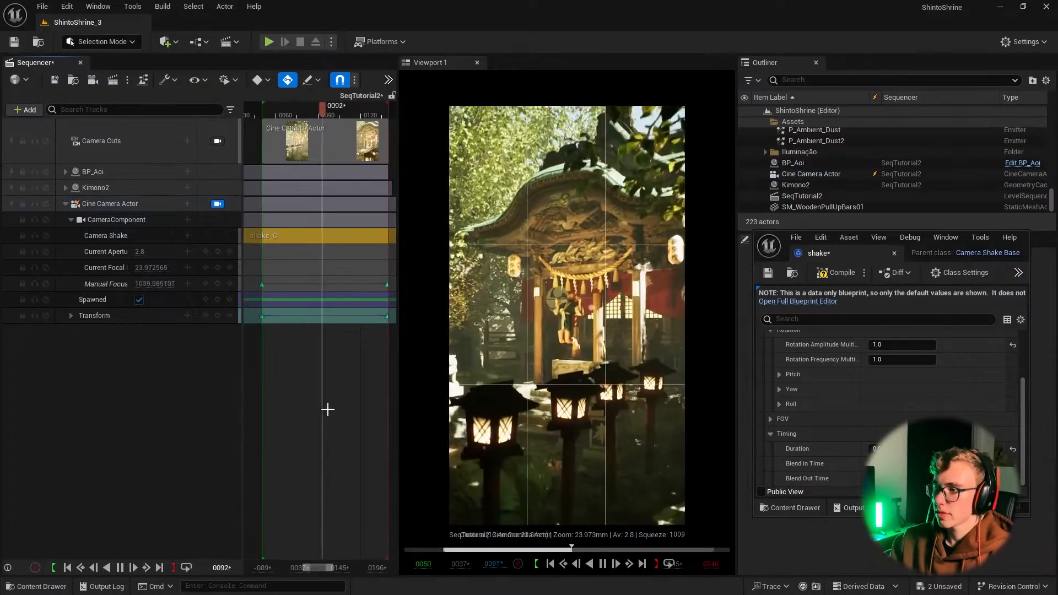
# - Set the shake's Rotation Amplitude Multiplier to 0.5 and Rotation Frequency Multiplier to 0.7, and save the shake Blueprint
pyautogui.click(896, 344)
pyautogui.write('0.5')
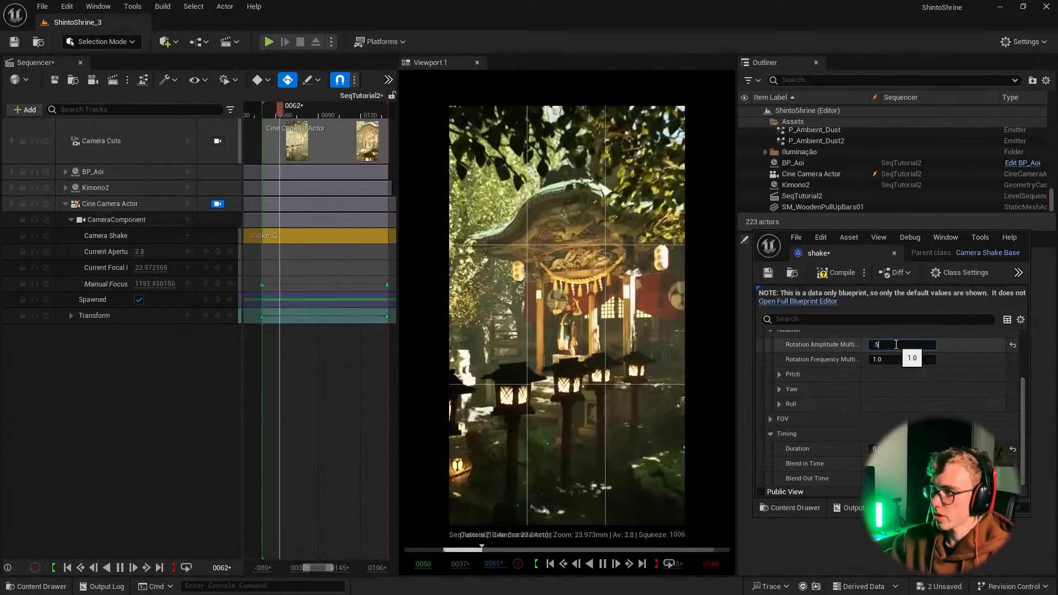
pyautogui.press('Return')
pyautogui.click(897, 358)
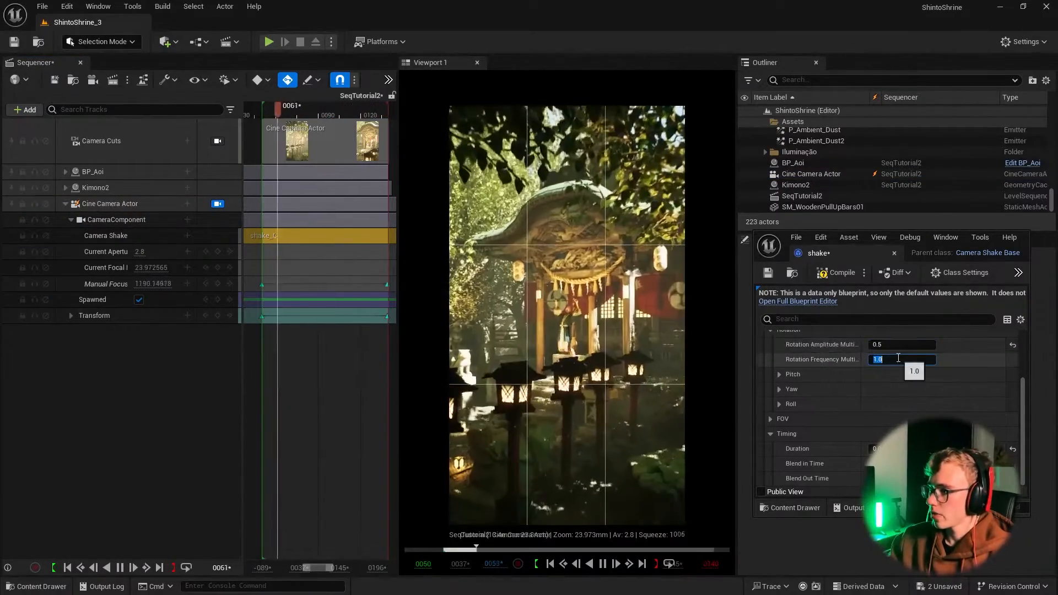
pyautogui.write('0.7')
pyautogui.press('Return')
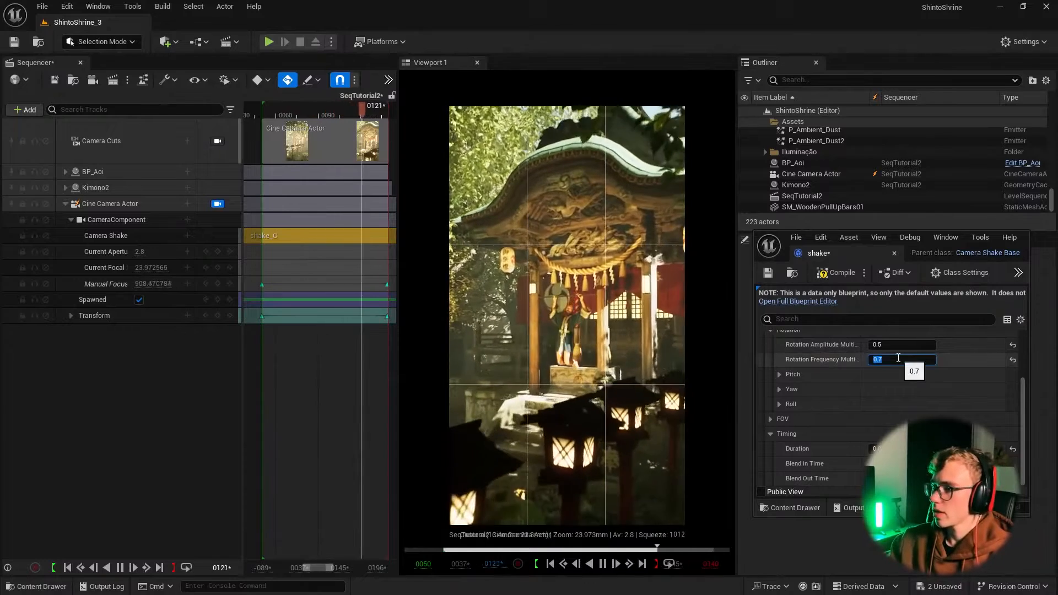
pyautogui.click(771, 274)
# - Open the Movie Render Queue with SeqTutorial2 as the render job
pyautogui.click(113, 83)
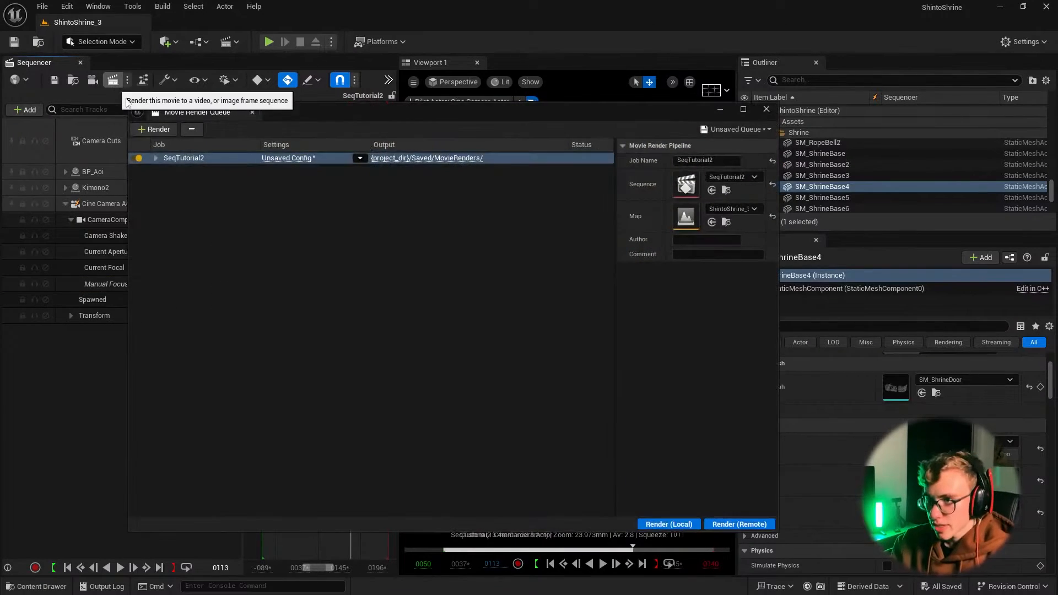
pyautogui.click(289, 160)
pyautogui.click(709, 126)
pyautogui.click(767, 109)
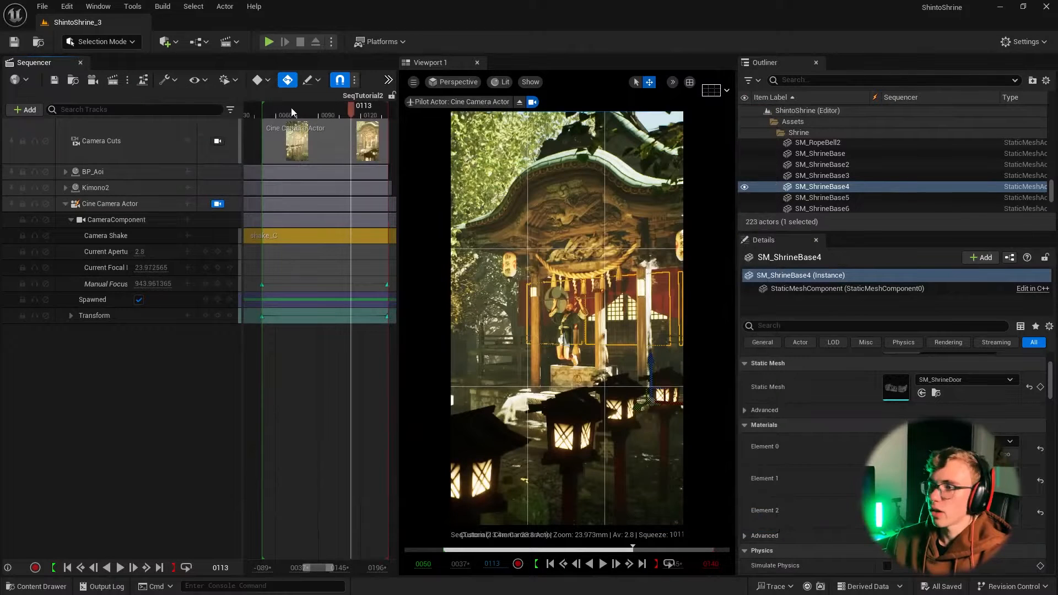
pyautogui.click(121, 86)
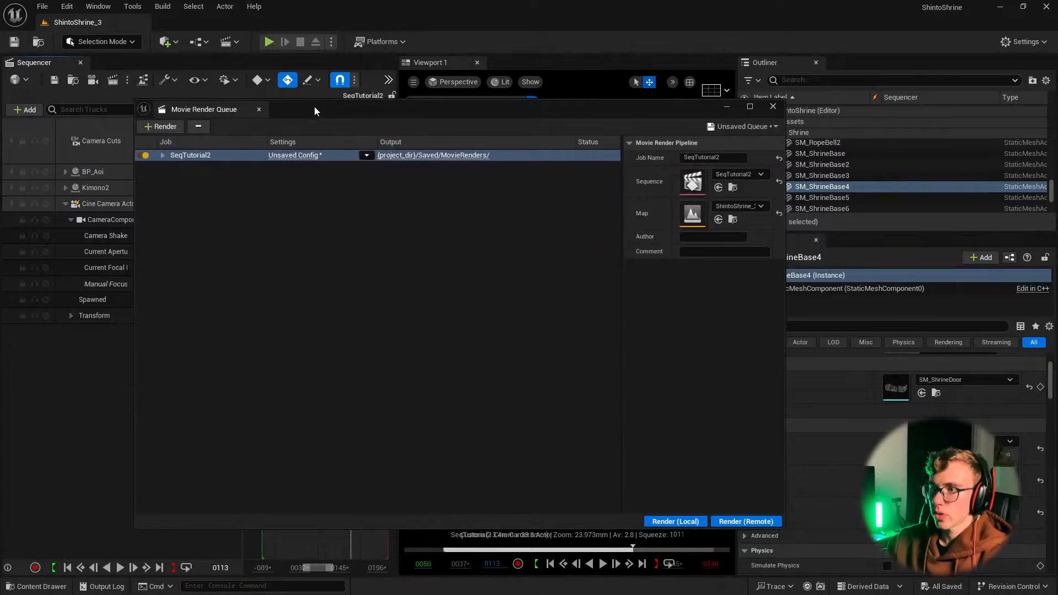
# - Search the plugins for "movie render" to check whether the Movie Render Queue plugin is enabled, and close the plugin window
pyautogui.click(67, 6)
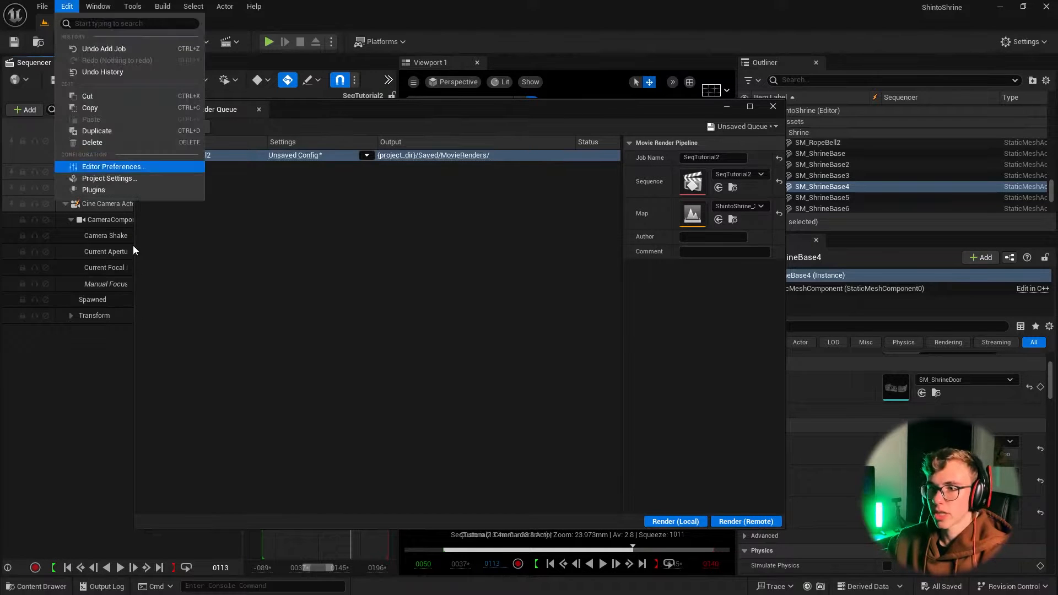
pyautogui.click(137, 197)
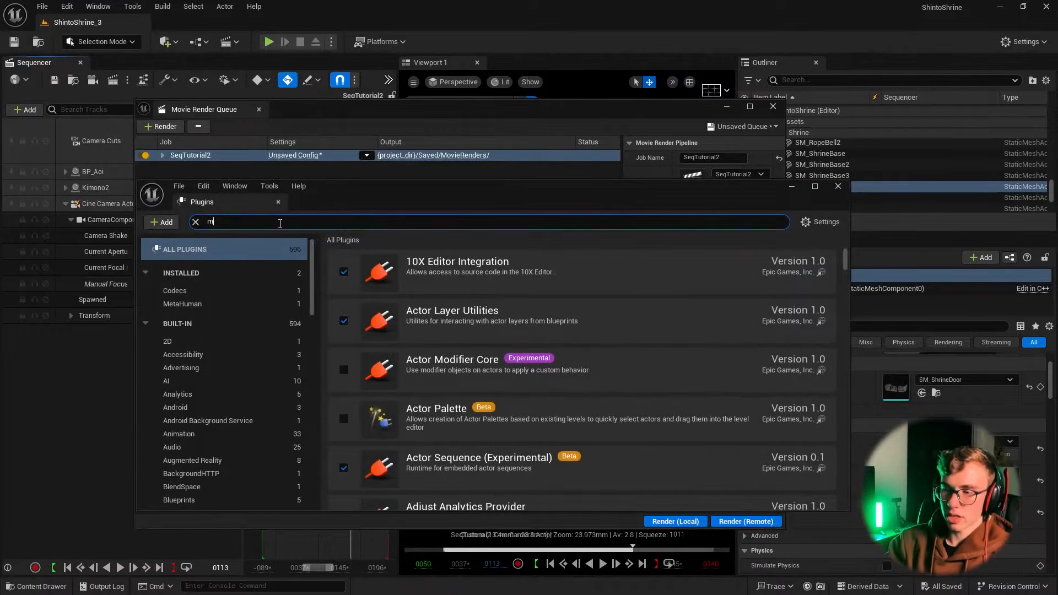
pyautogui.write('movie render')
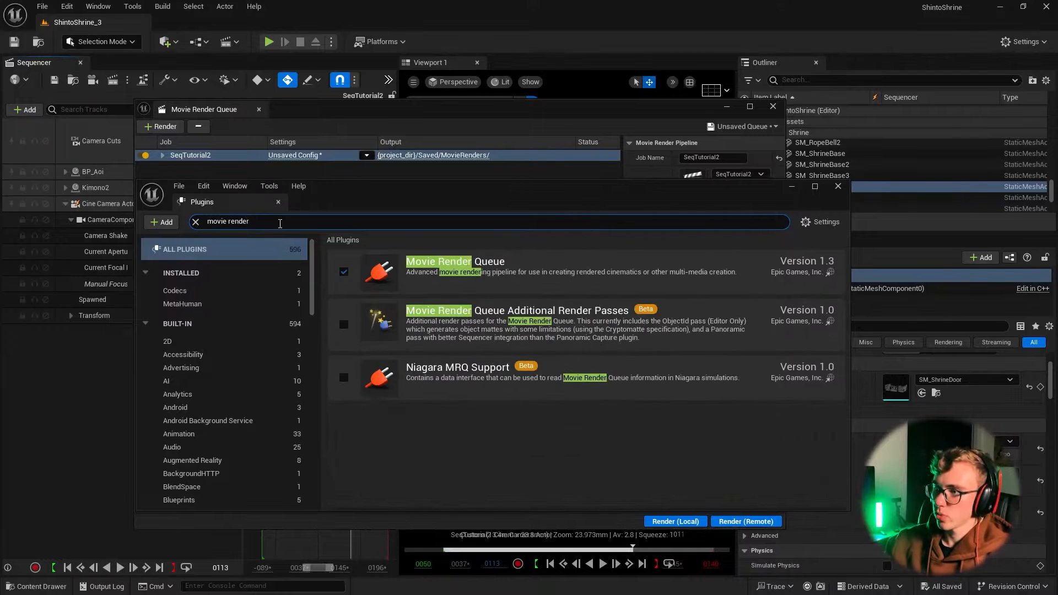
pyautogui.click(394, 277)
pyautogui.click(838, 186)
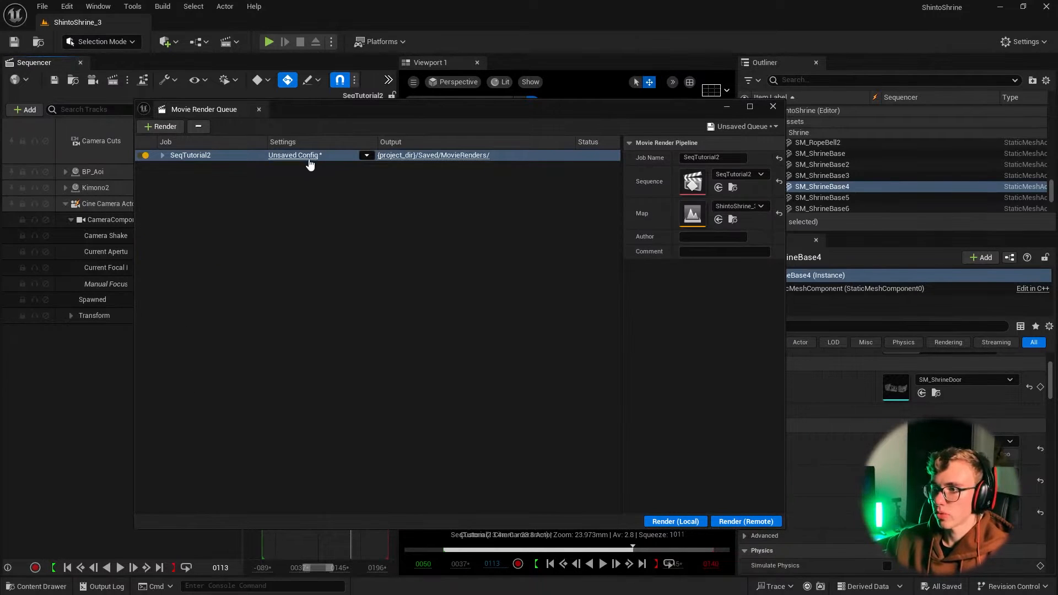
# - Open the SeqTutorial2 job's render configuration and choose a folder on the computer as its Output Directory
pyautogui.click(293, 155)
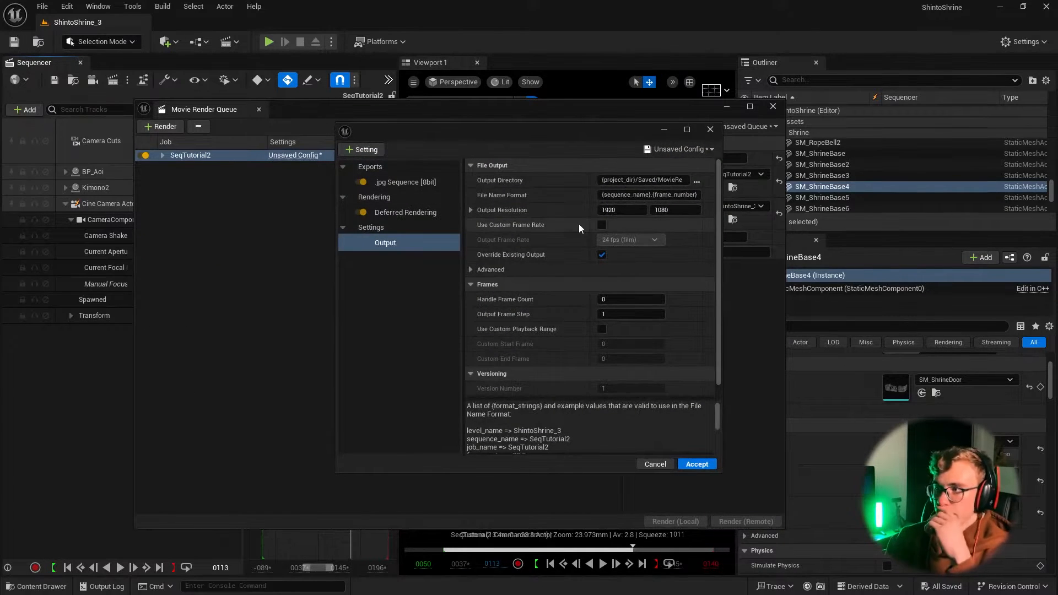
pyautogui.click(696, 182)
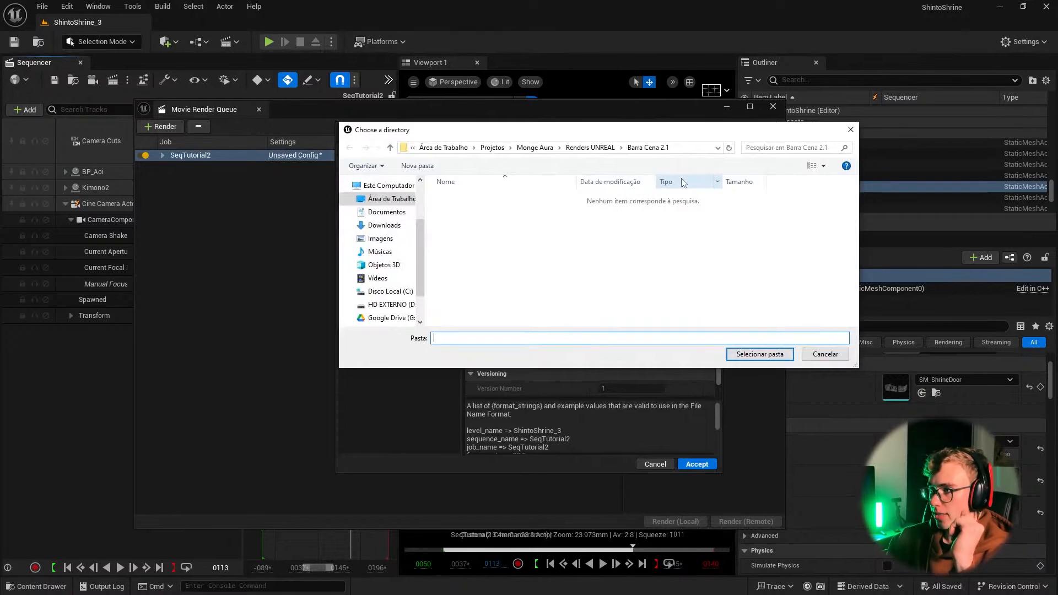
pyautogui.click(675, 149)
pyautogui.write('1.3365 cm')
pyautogui.press('Return')
pyautogui.click(748, 354)
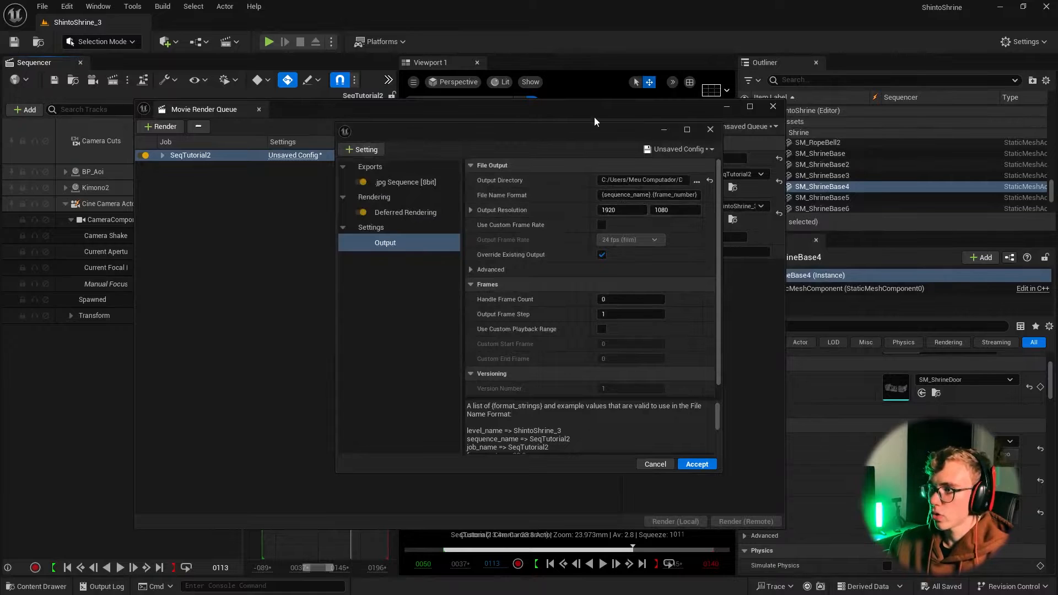
# - Move the Movie Render Queue window aside and set the Output Resolution to 1080 by 1920
pyautogui.moveTo(723, 114); pyautogui.dragTo(474, 162)
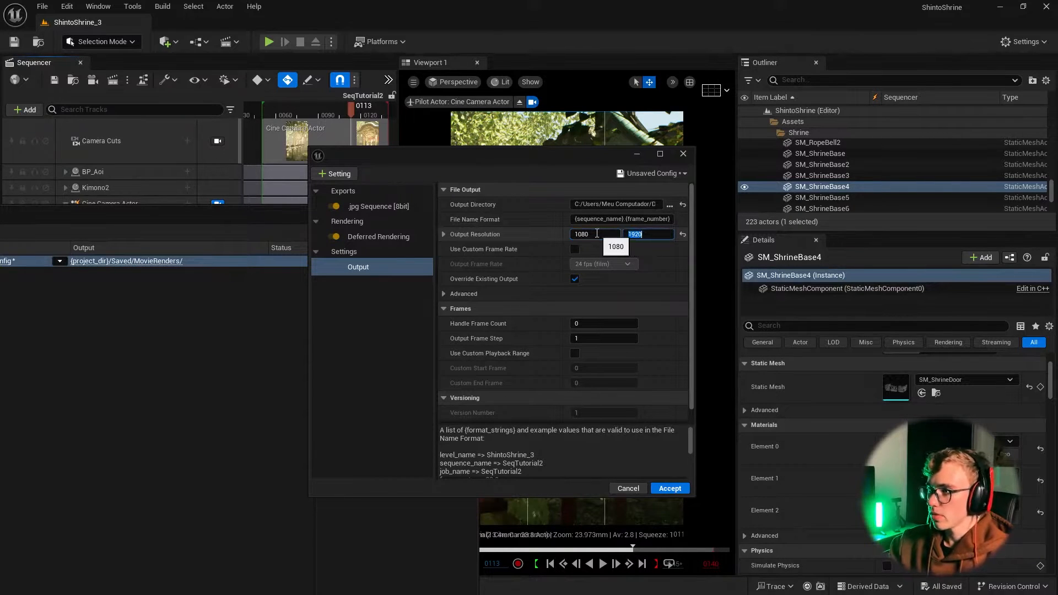
pyautogui.press('Return')
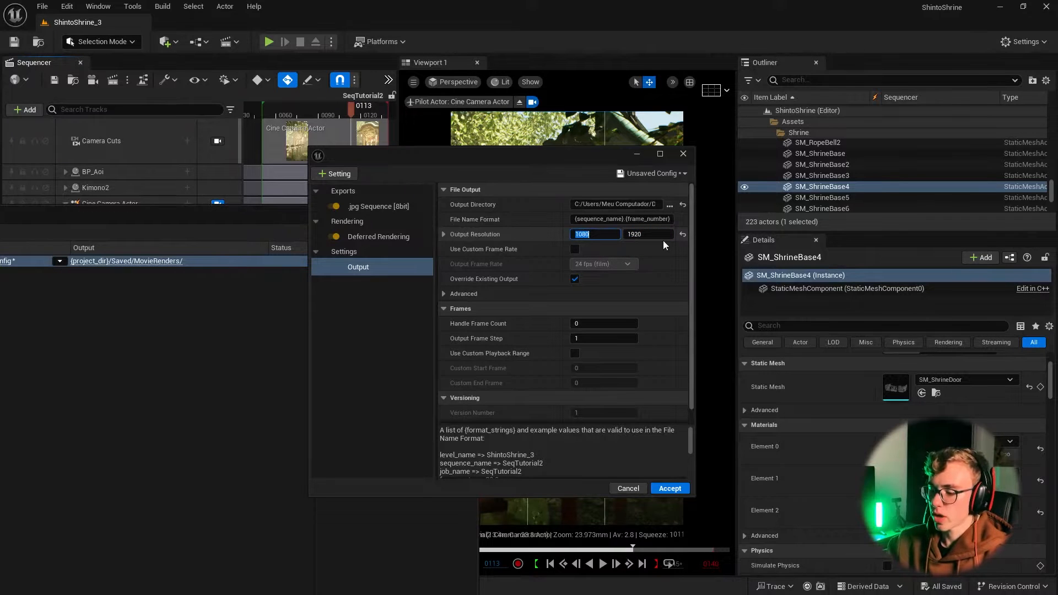
# - Try doubling the Output Resolution to 2160 by 3840, and return it to 1080 by 1920
pyautogui.press('End')
pyautogui.write('*2')
pyautogui.press('Tab')
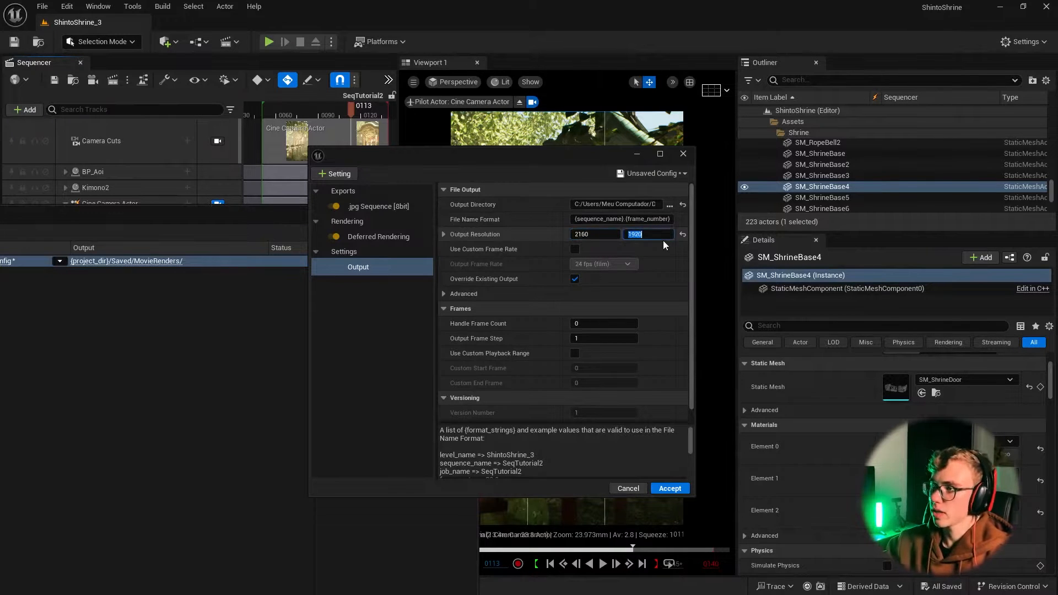
pyautogui.write('*2')
pyautogui.press('Return')
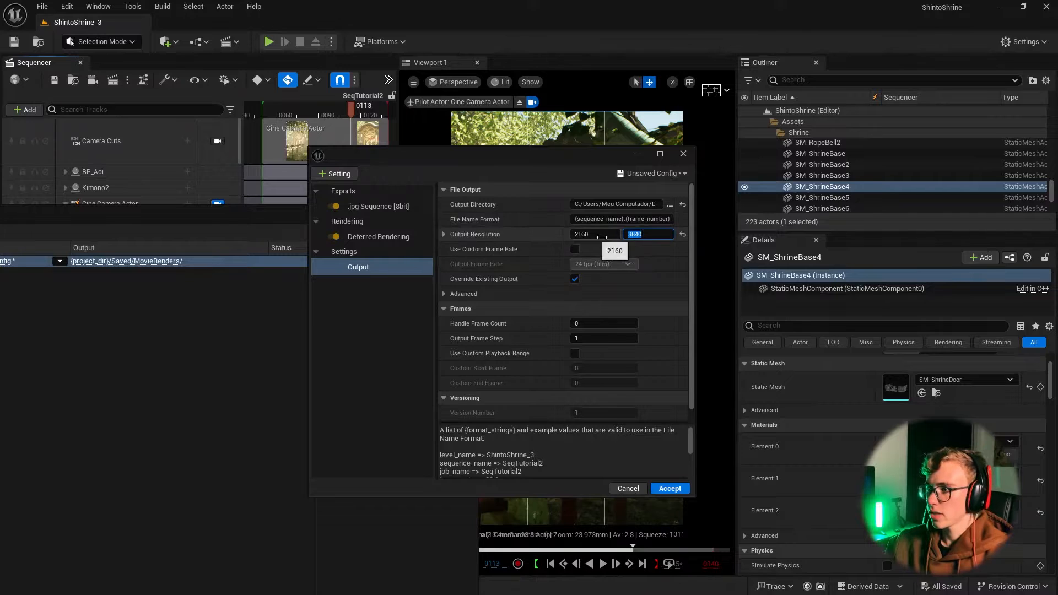
pyautogui.click(651, 238)
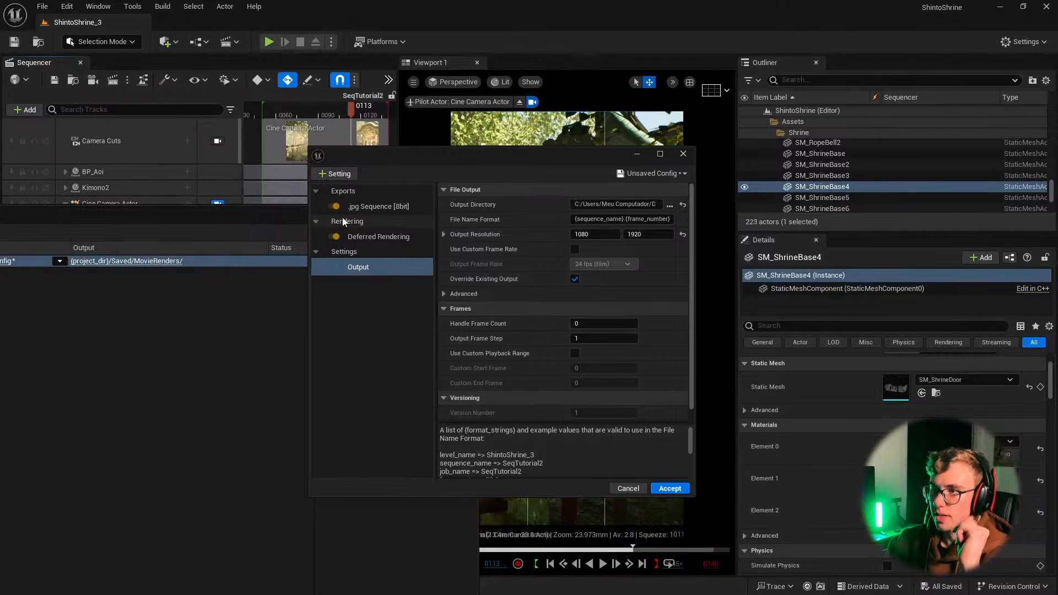
# - Replace the .jpg Sequence [8bit] export with a .png Sequence [8bit] export in the render configuration
pyautogui.click(371, 210)
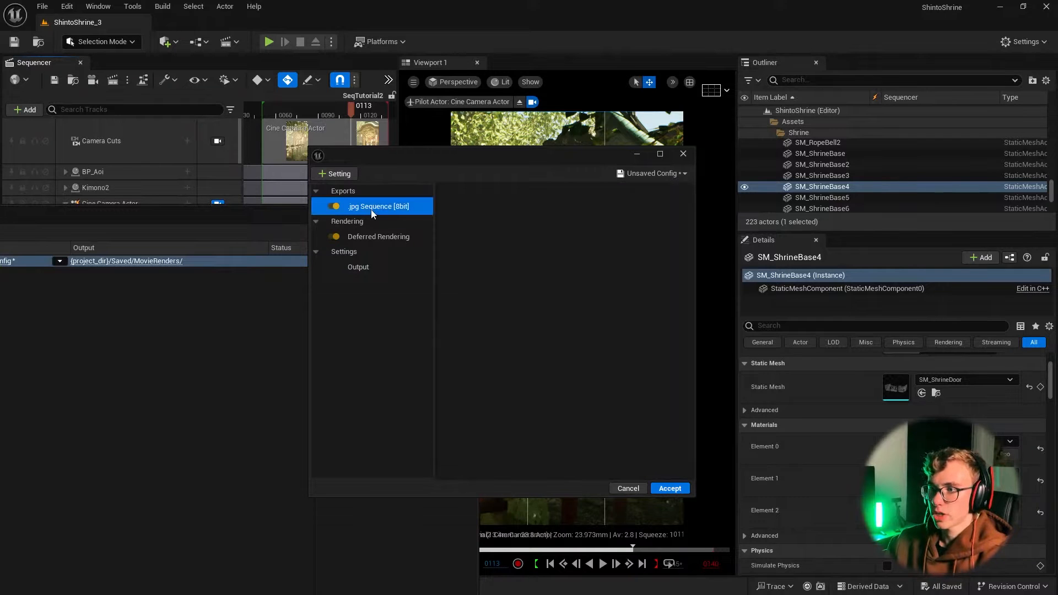
pyautogui.click(335, 174)
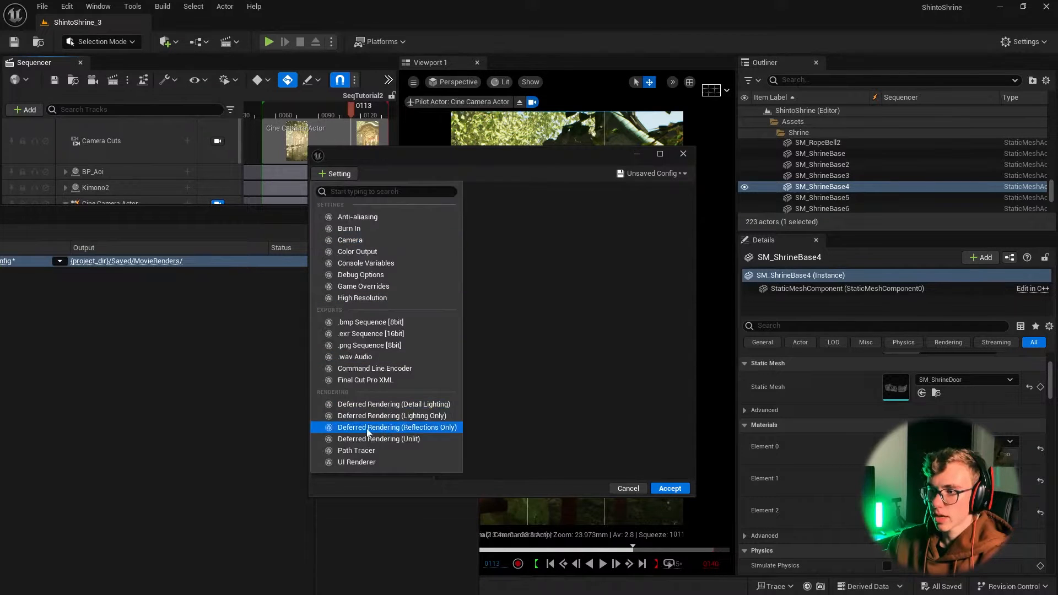
pyautogui.click(369, 345)
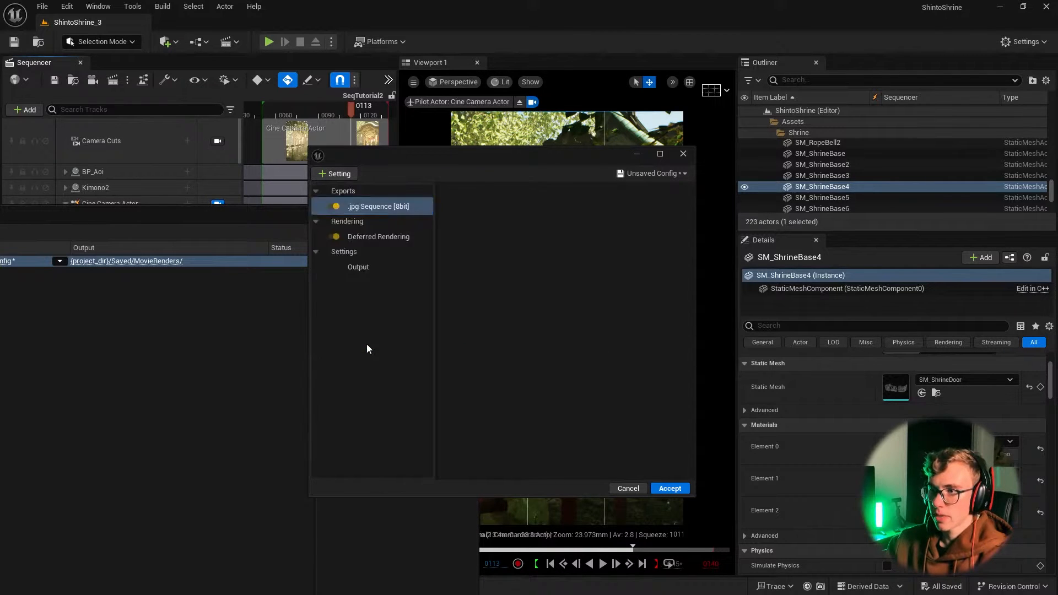
pyautogui.click(361, 212)
pyautogui.press('Delete')
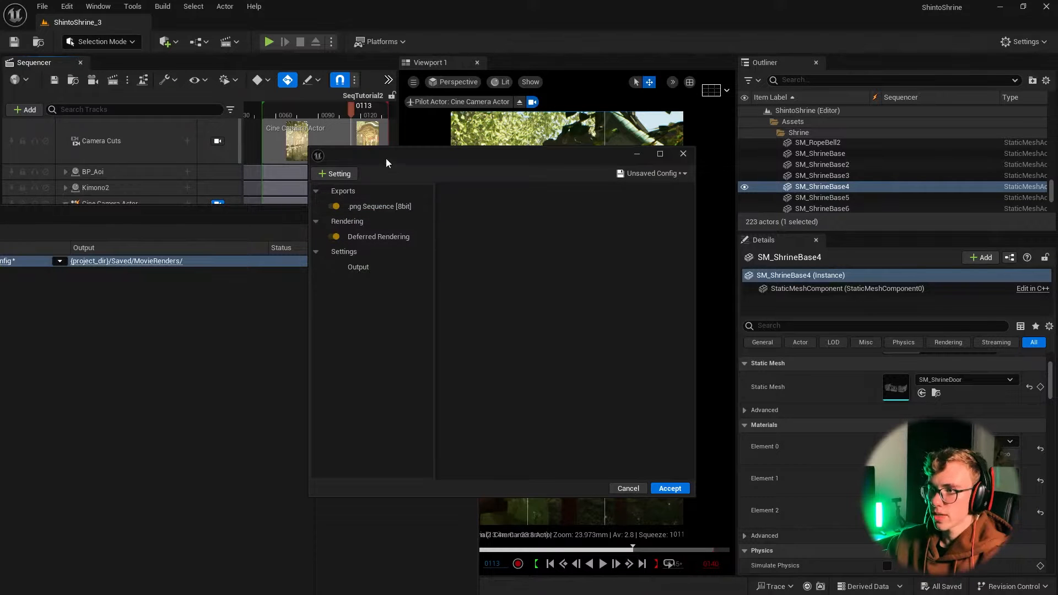
# - Add an Anti-aliasing setting to the render configuration and inspect its Spatial and Temporal Sample Count options
pyautogui.moveTo(386, 158); pyautogui.dragTo(393, 160)
pyautogui.click(343, 176)
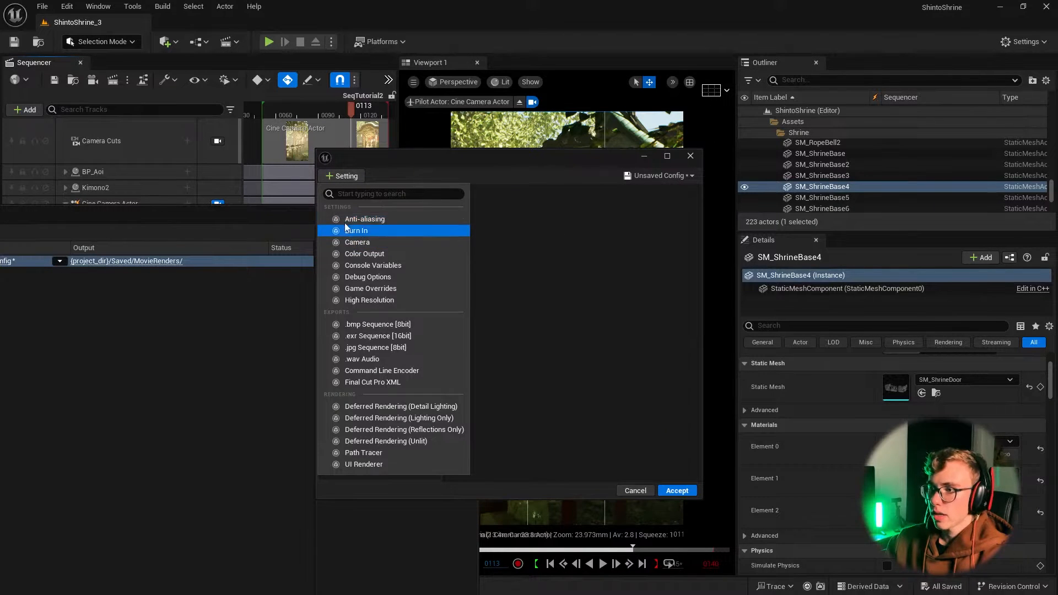
pyautogui.click(390, 220)
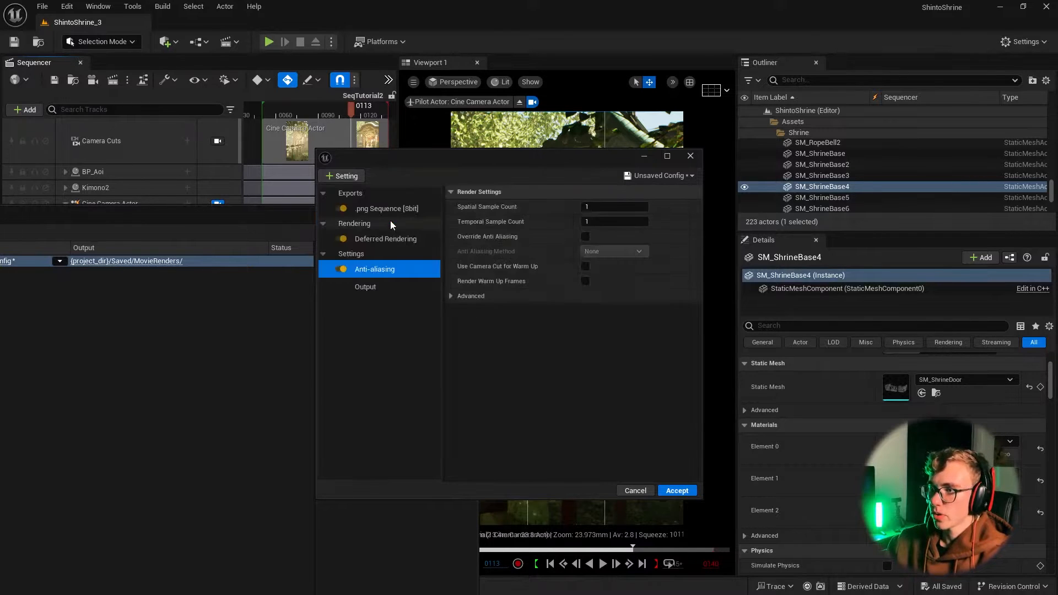
pyautogui.moveTo(271, 217); pyautogui.dragTo(551, 146)
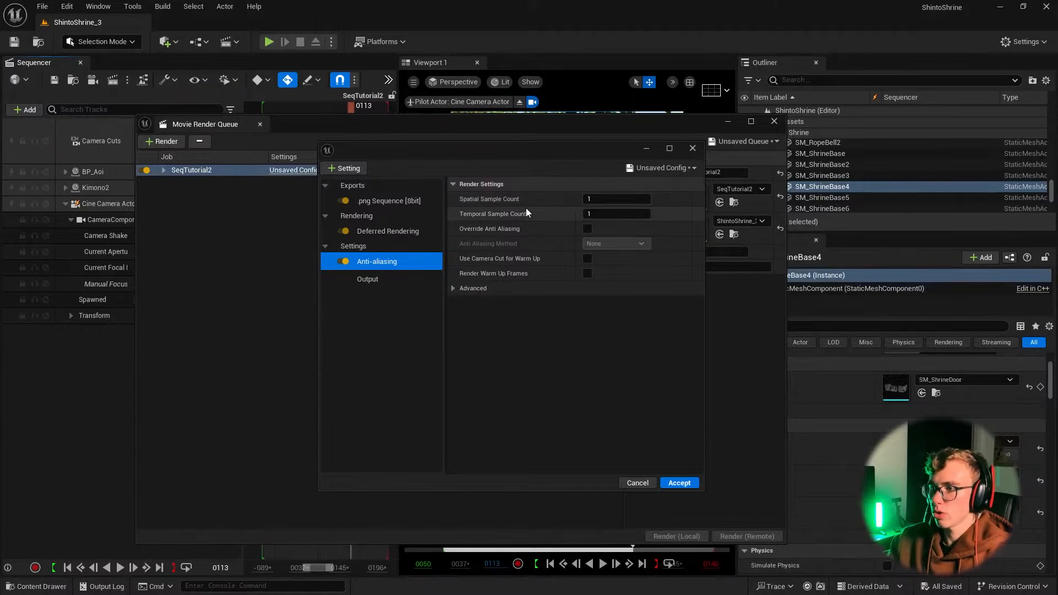
pyautogui.click(592, 199)
pyautogui.click(474, 218)
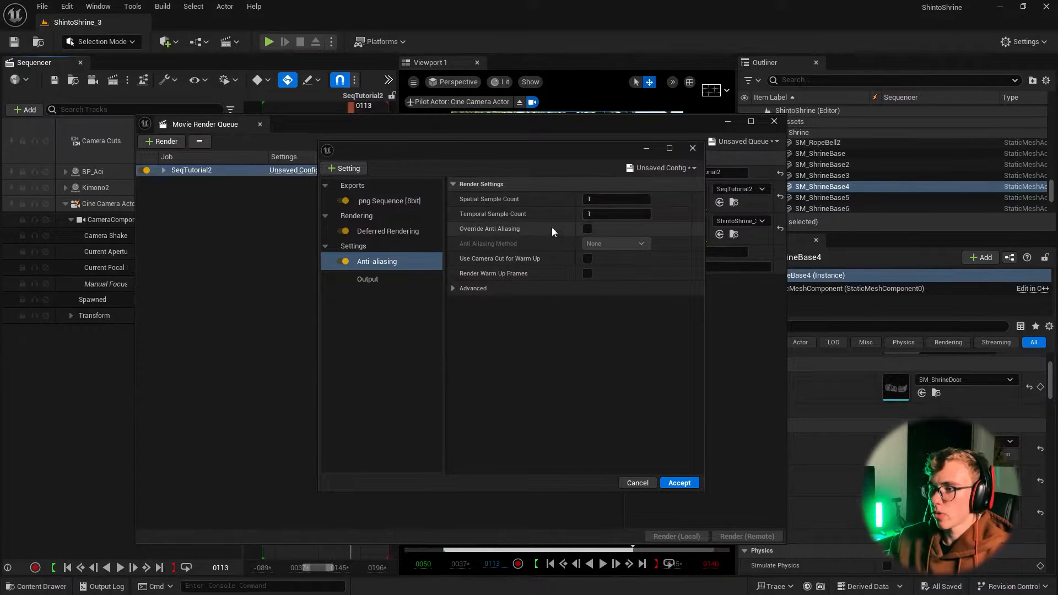
pyautogui.click(595, 215)
# - Move both render windows clear of the viewport and scrub the sequence to frame 128 to view the shot
pyautogui.moveTo(644, 129); pyautogui.dragTo(530, 285)
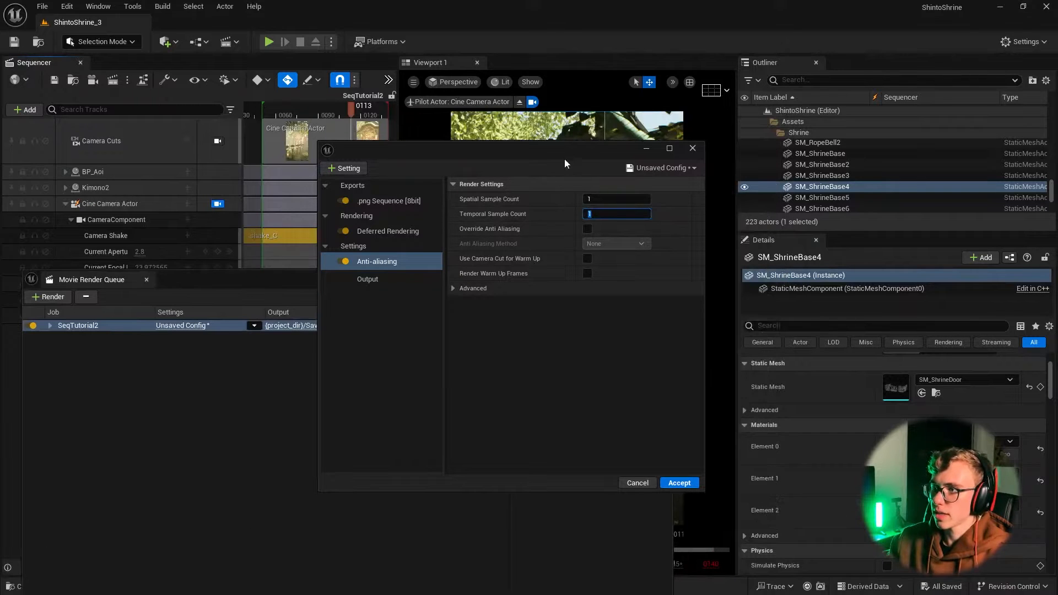
pyautogui.moveTo(564, 158); pyautogui.dragTo(359, 400)
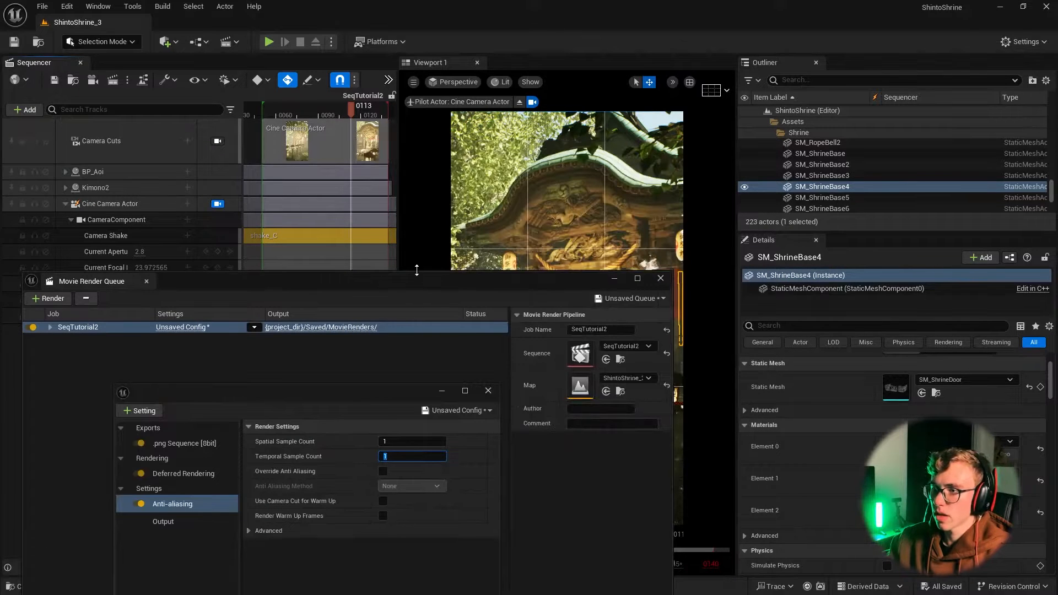
pyautogui.moveTo(416, 284); pyautogui.dragTo(251, 426)
pyautogui.moveTo(340, 113); pyautogui.dragTo(329, 112)
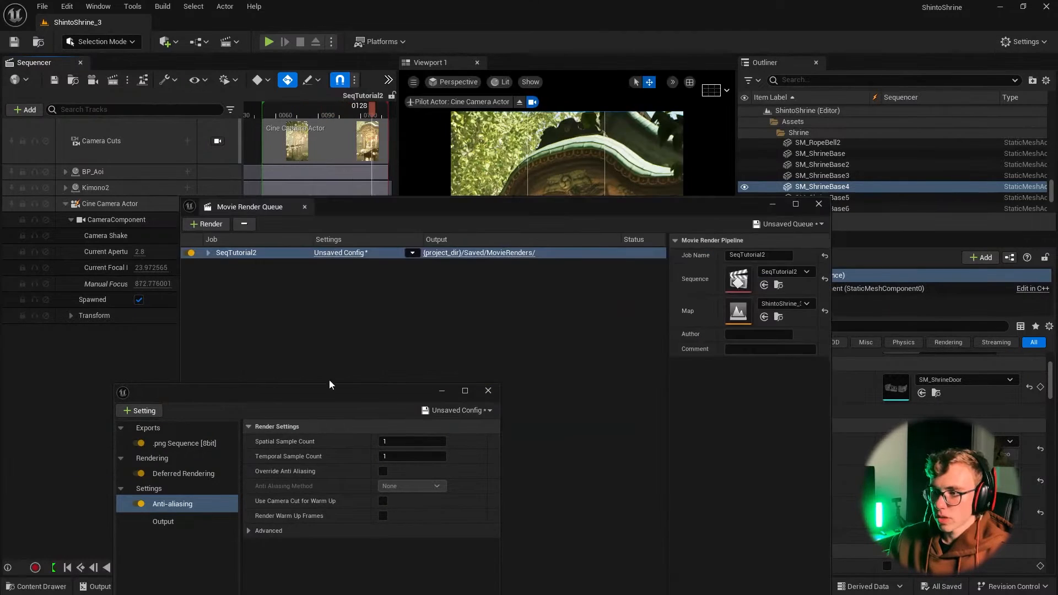
# - Bring the render configuration back into full view, and set Temporal Sample Count to 4 and Spatial Sample Count to 8
pyautogui.moveTo(330, 387); pyautogui.dragTo(542, 164)
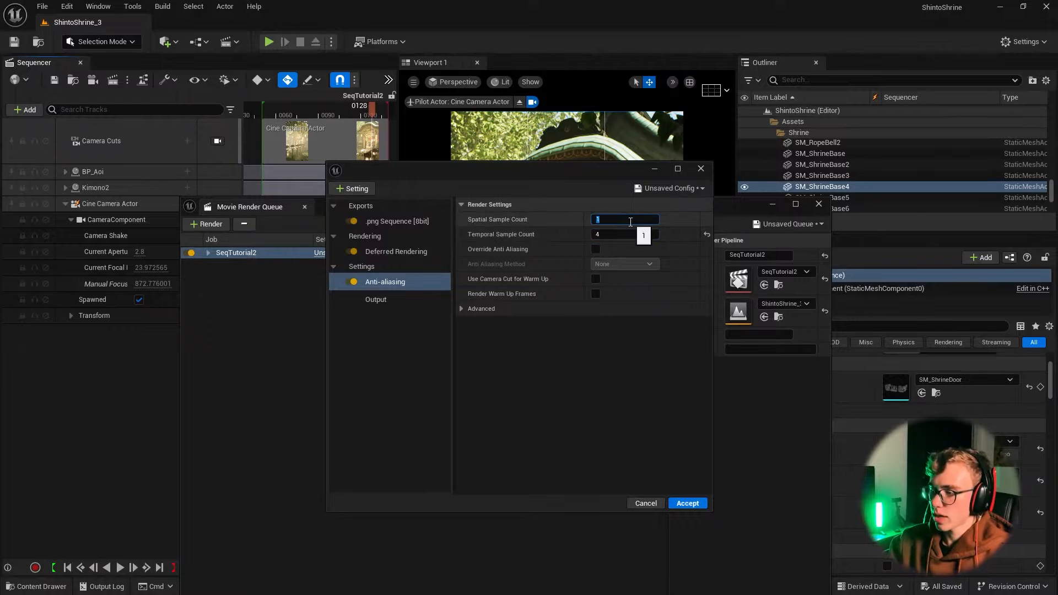
pyautogui.write('8')
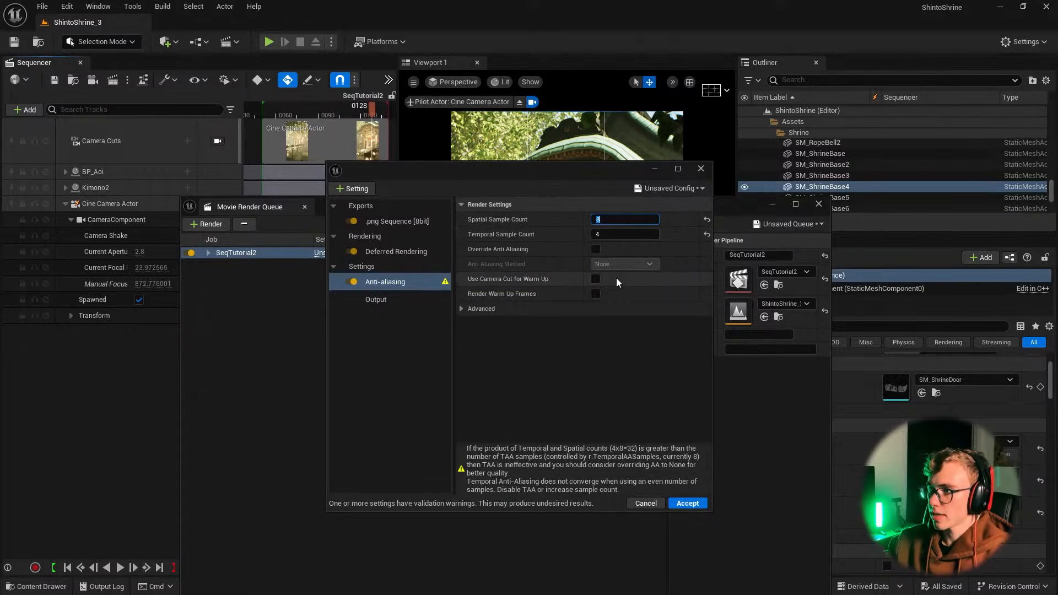
pyautogui.click(599, 348)
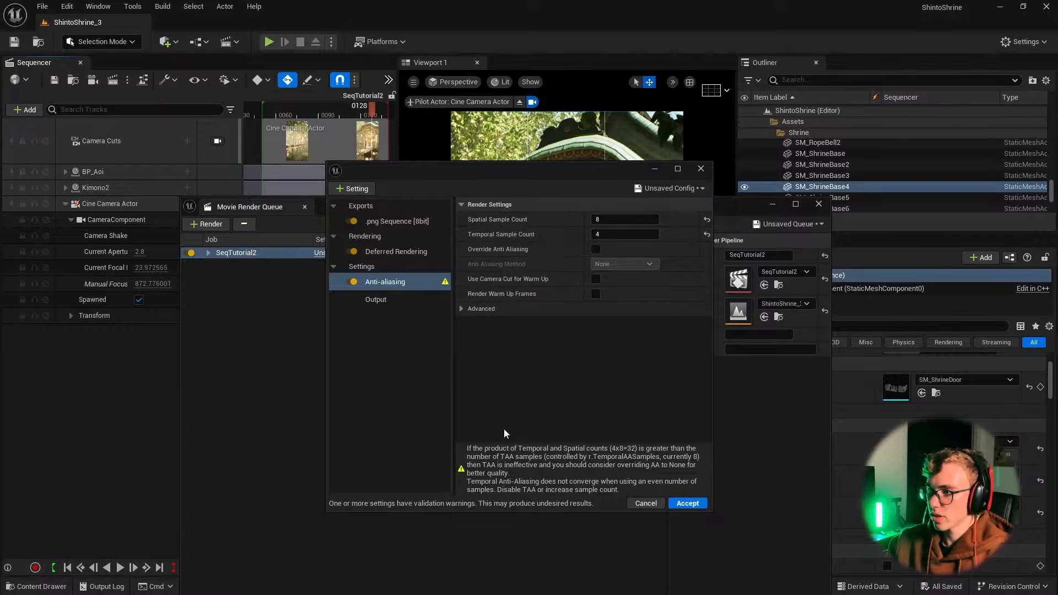
# - Enable Override Anti Aliasing with the method None, and check which further settings can be added to the render configuration
pyautogui.click(595, 249)
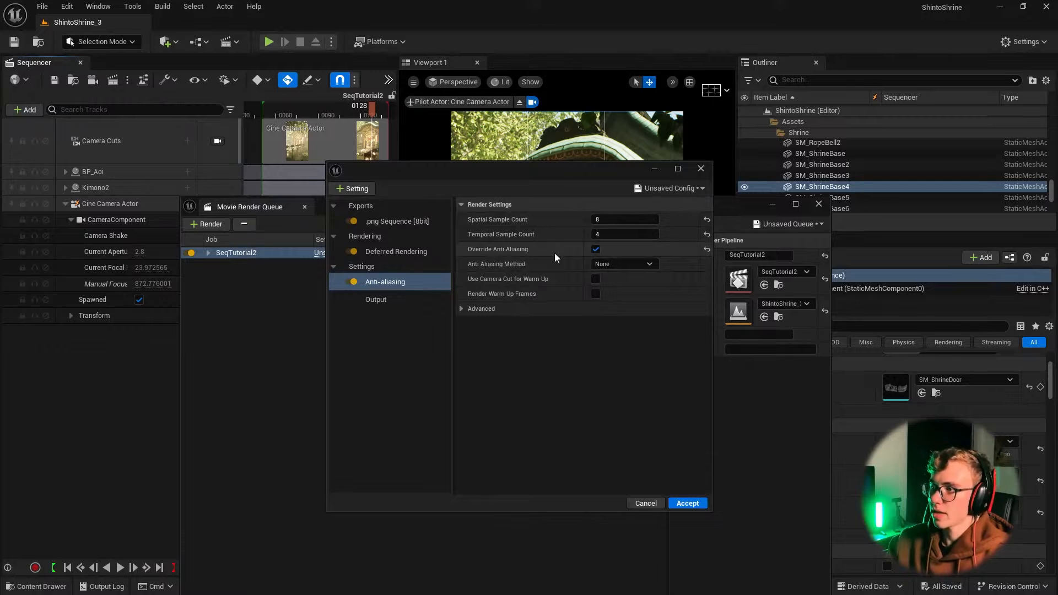
pyautogui.click(353, 188)
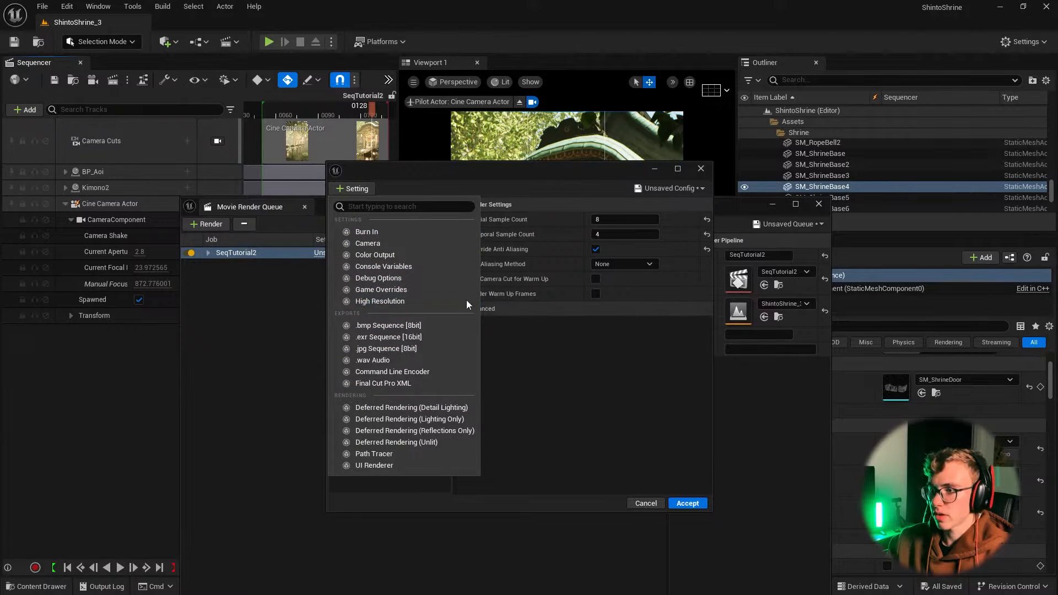
pyautogui.click(518, 322)
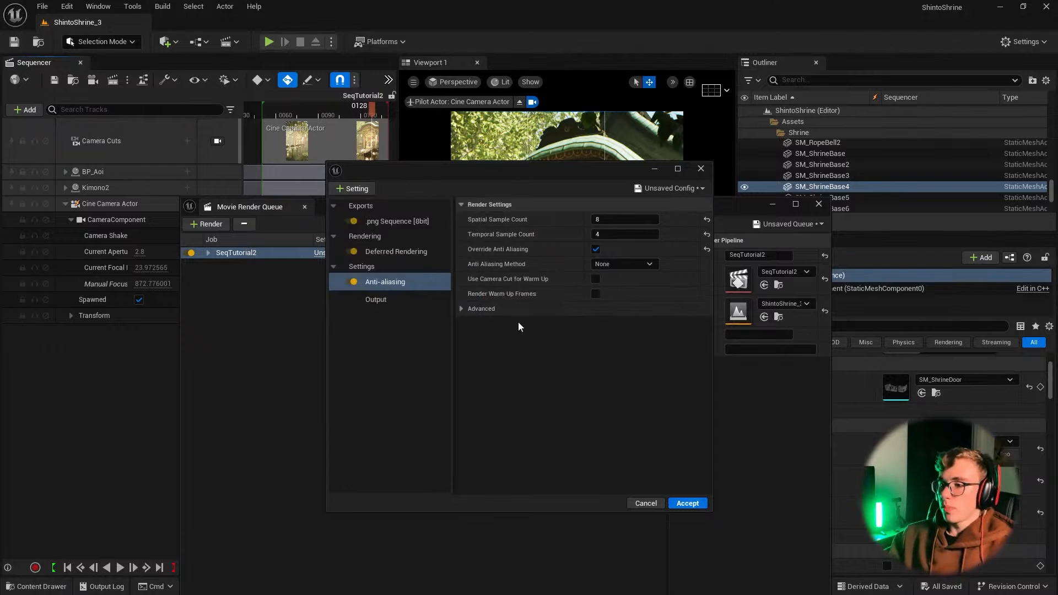
# - Review the Output settings including their advanced options, the .png Sequence options and the list of additional render settings
pyautogui.click(418, 298)
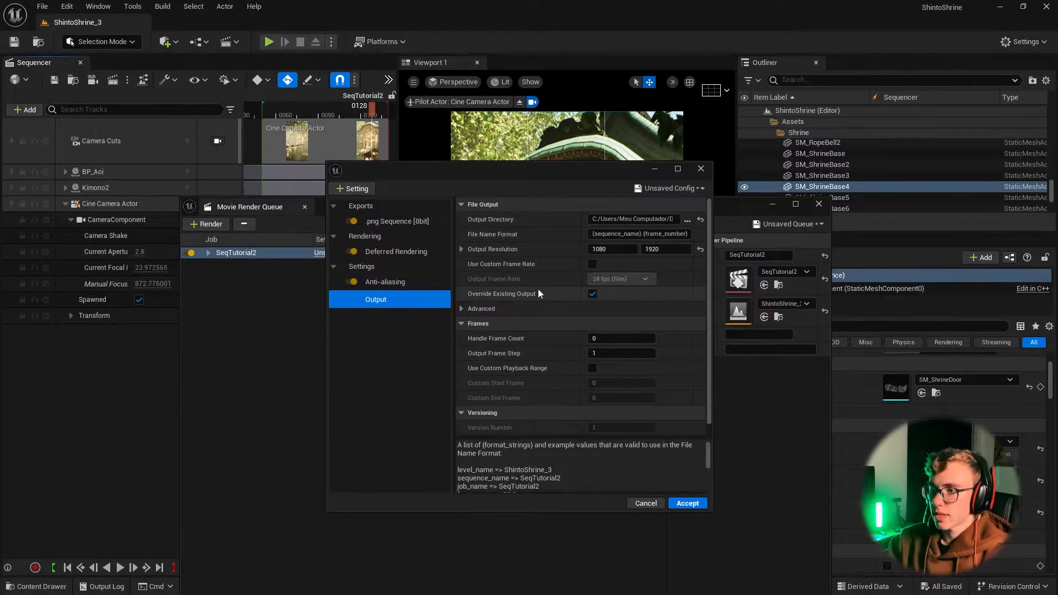
pyautogui.click(353, 189)
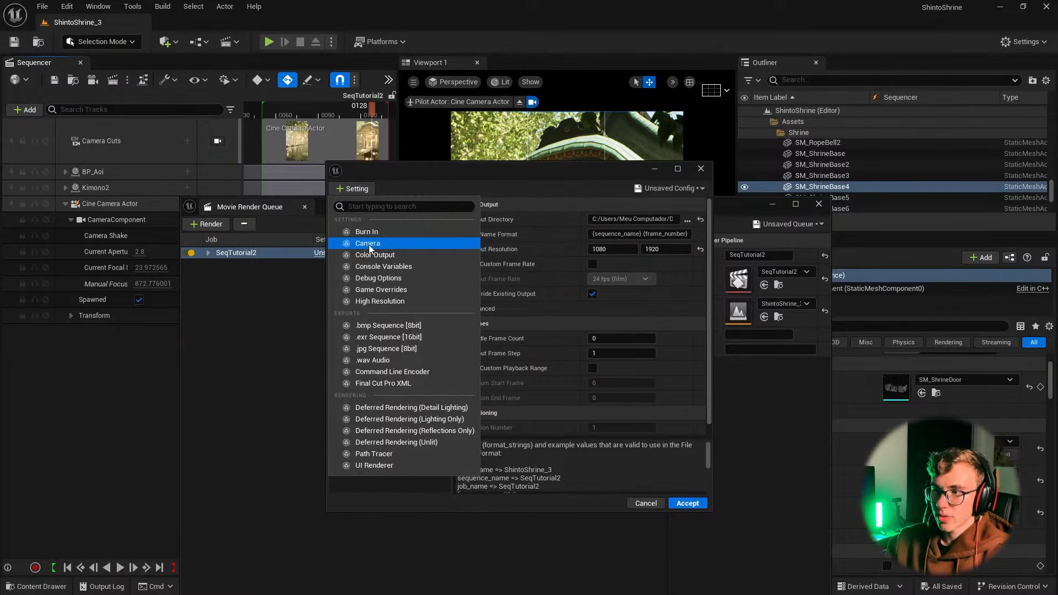
pyautogui.click(517, 308)
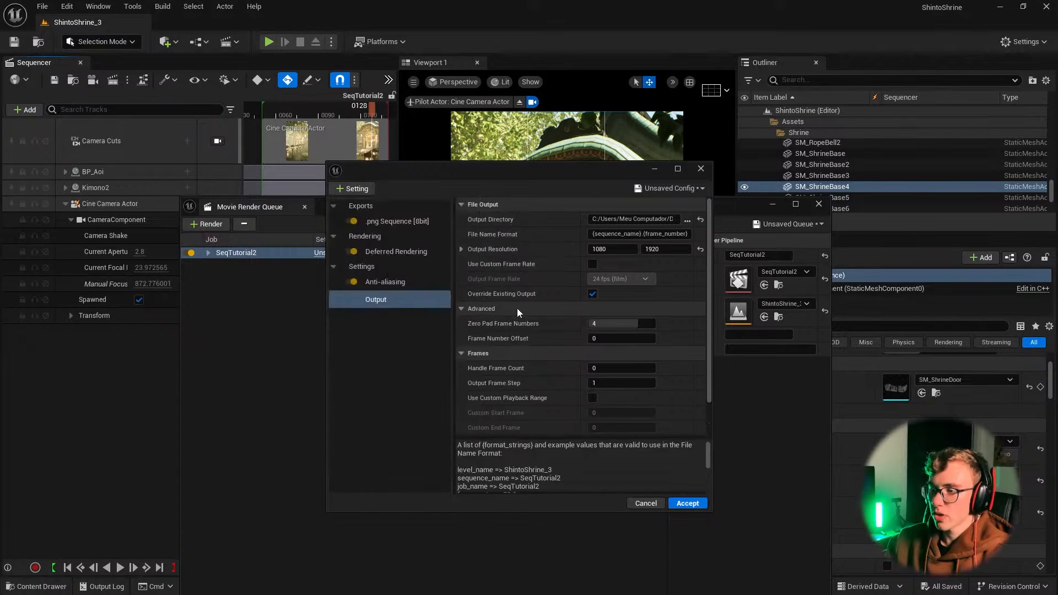
pyautogui.click(516, 308)
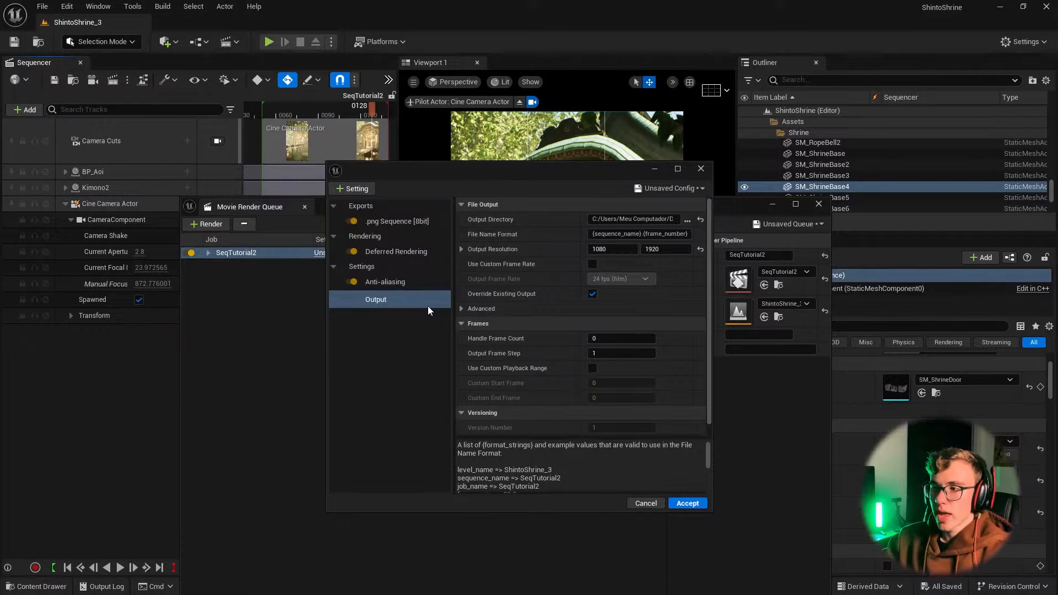
pyautogui.click(408, 282)
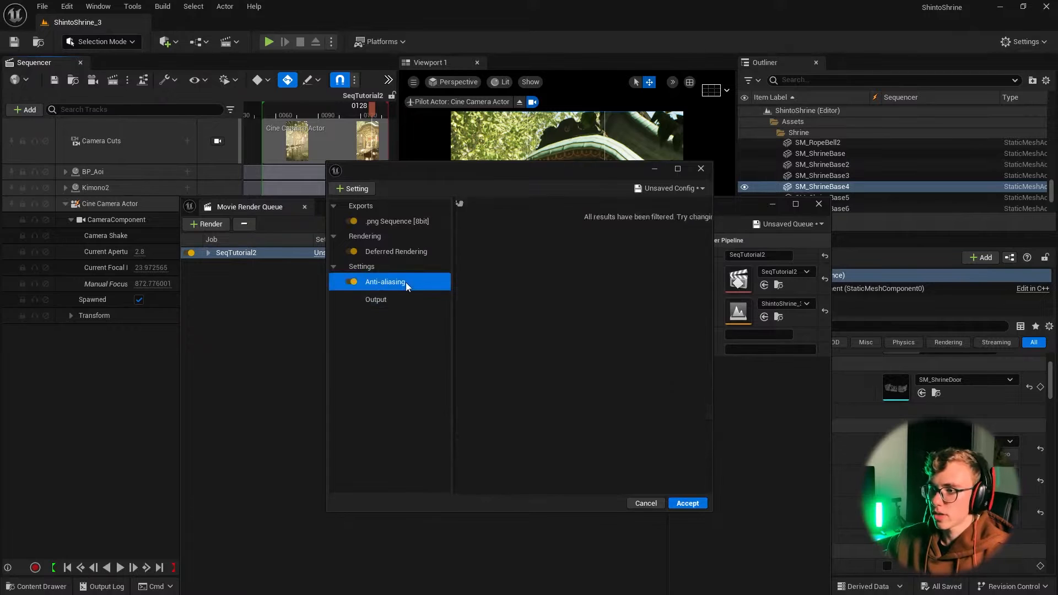
pyautogui.click(404, 306)
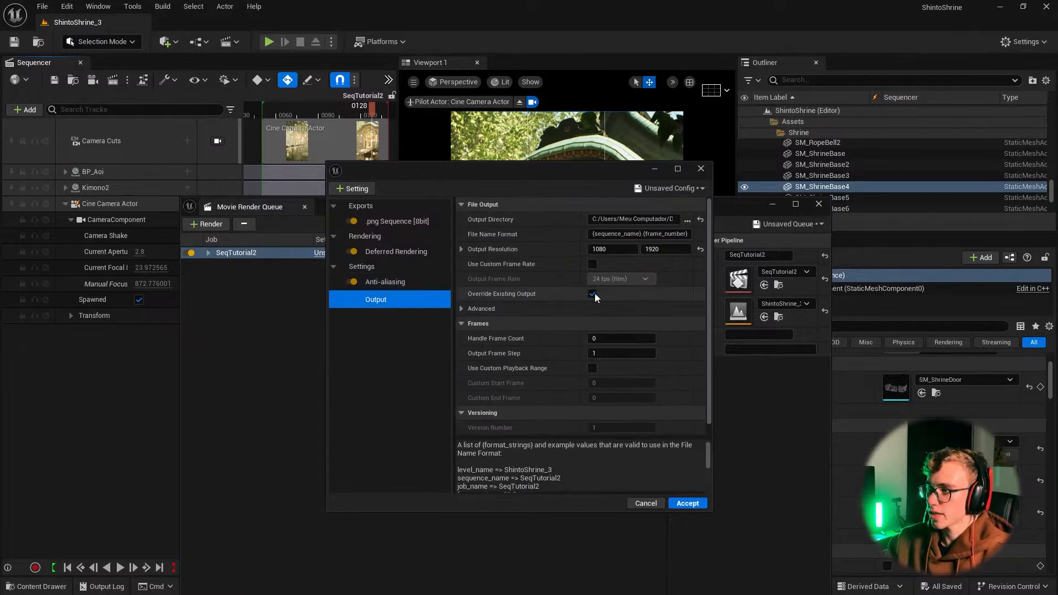
pyautogui.click(383, 217)
pyautogui.click(353, 188)
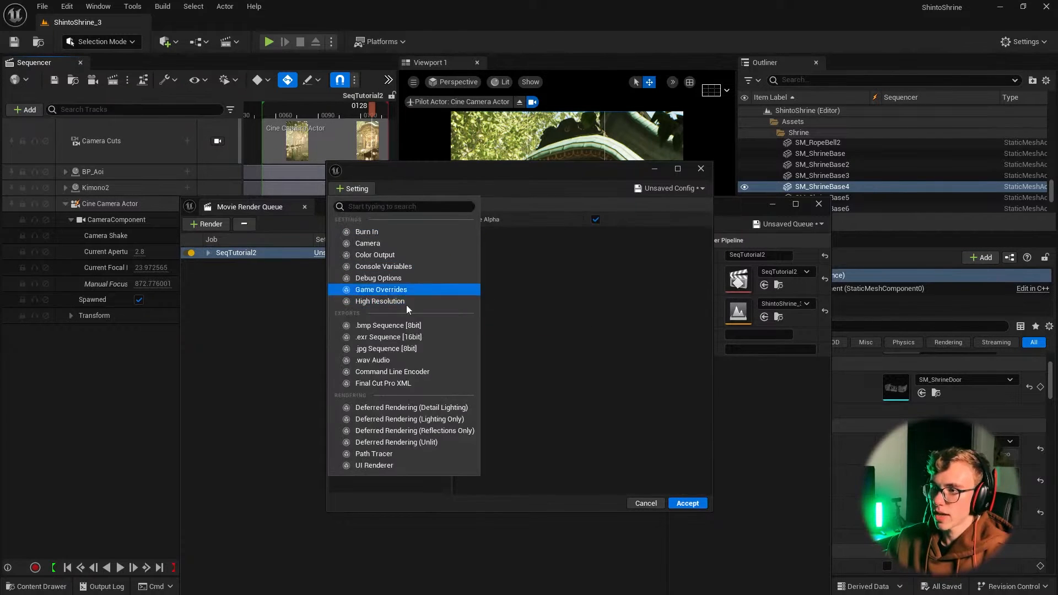
pyautogui.click(502, 309)
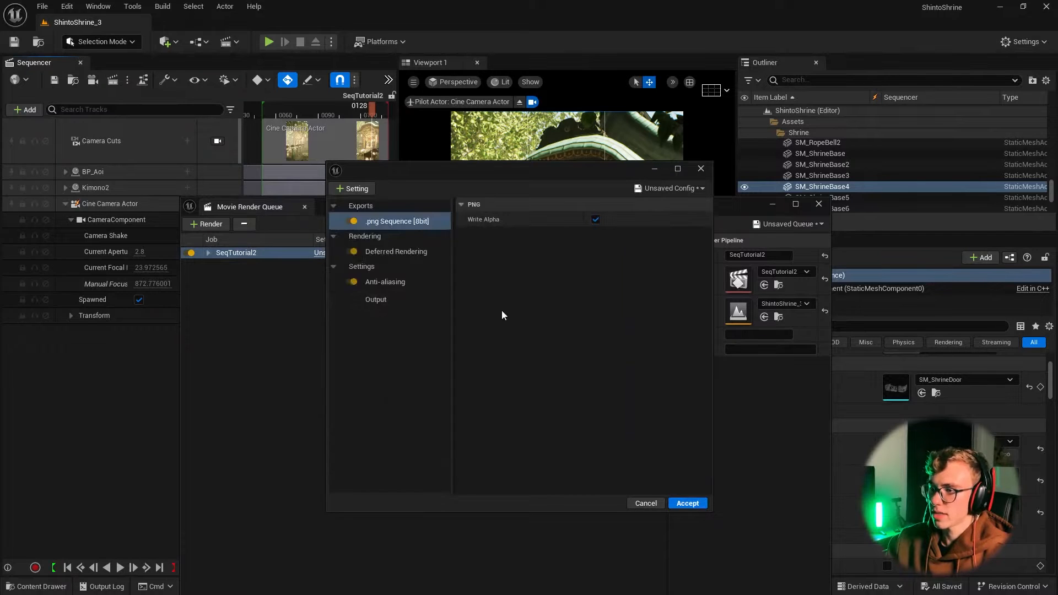
# - Set the output directory to the Tutorial folder inside Renders UNREAL, accept the configuration and start the local render
pyautogui.click(410, 298)
pyautogui.click(687, 220)
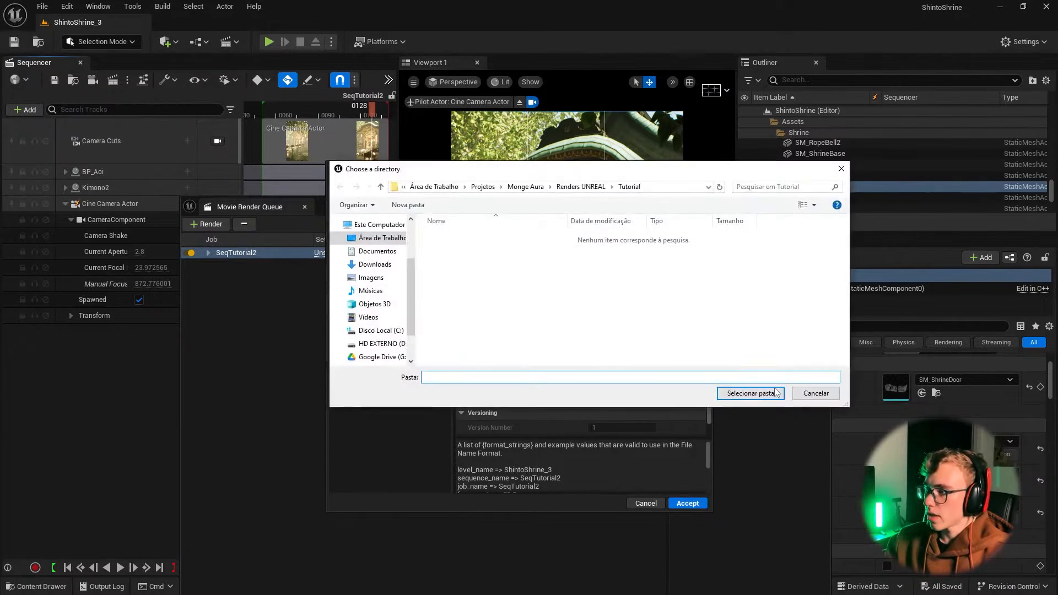
pyautogui.click(752, 393)
pyautogui.click(687, 503)
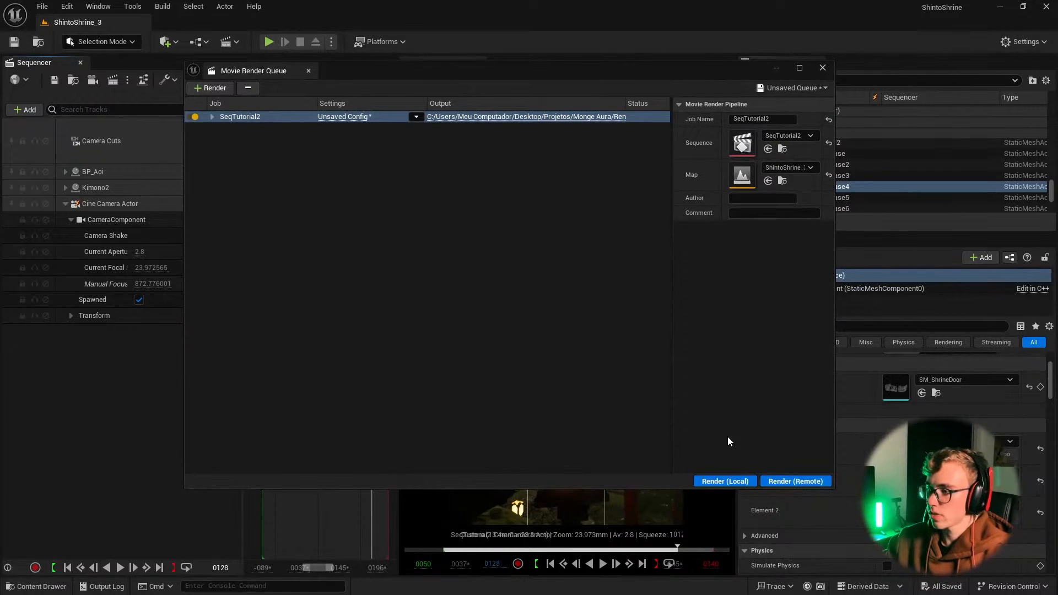
pyautogui.click(735, 480)
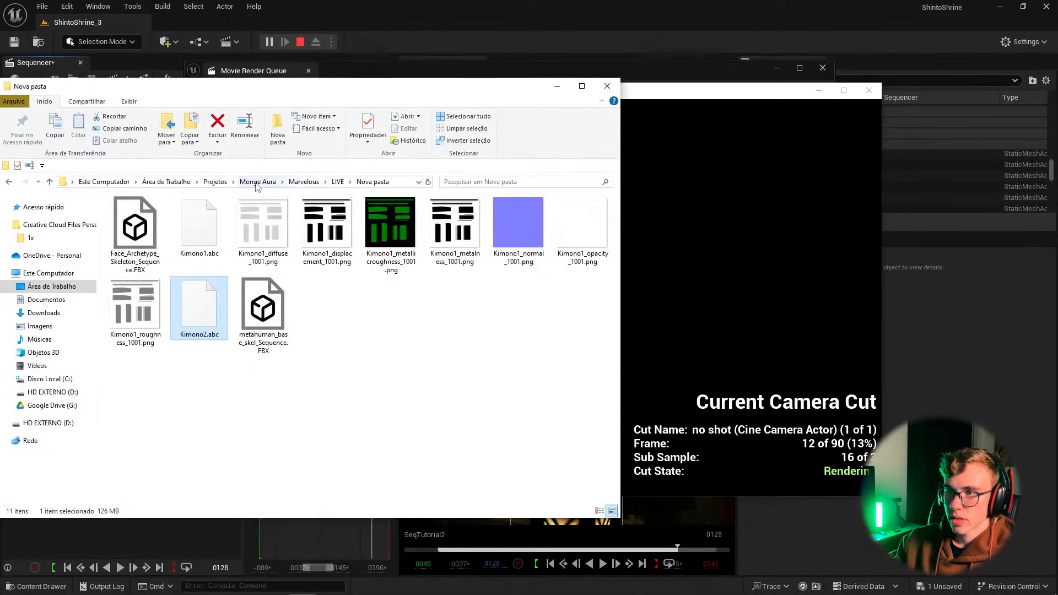
# - In File Explorer, open the Tutorial folder under Monge Aura > Renders UNREAL to see the rendered frames
pyautogui.click(257, 187)
pyautogui.doubleClick(448, 373)
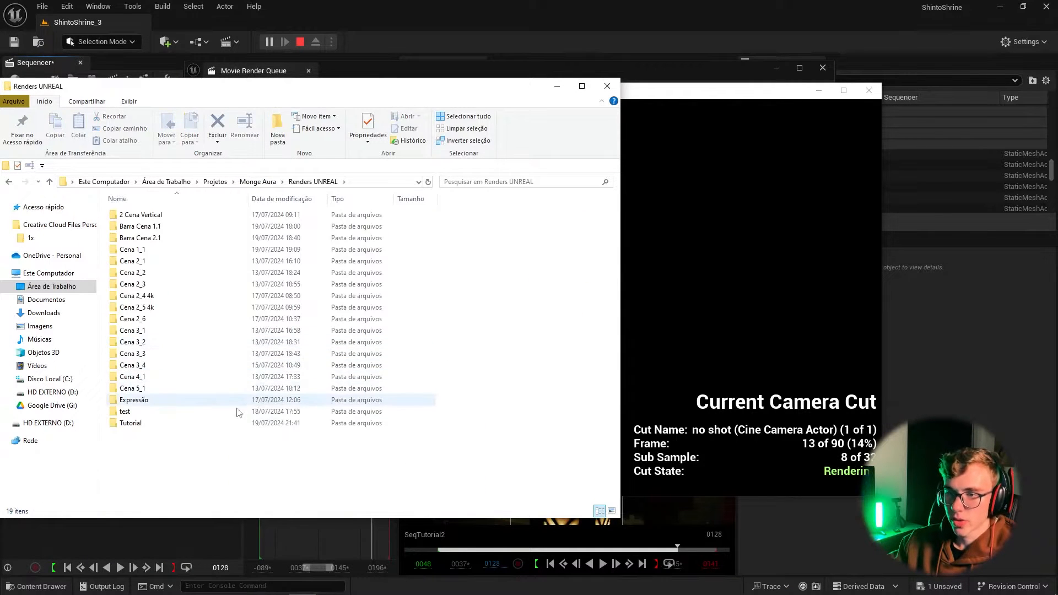
pyautogui.click(212, 423)
pyautogui.moveTo(527, 430); pyautogui.dragTo(310, 234)
pyautogui.click(188, 389)
pyautogui.doubleClick(132, 422)
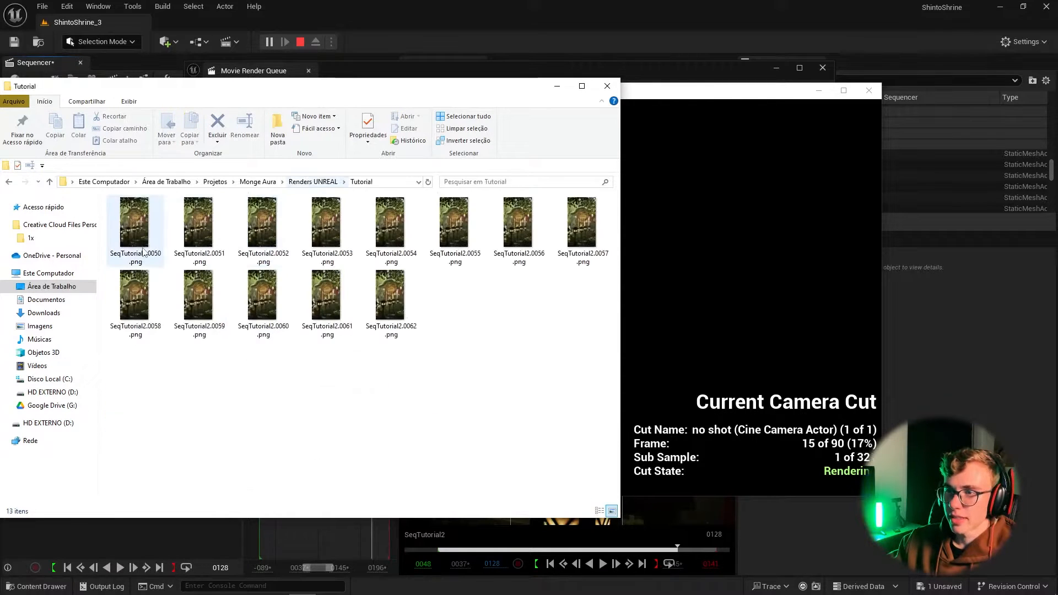
# - Open SeqTutorial2.0050.png in the image viewer and step forward through the following rendered frames to examine the camera motion
pyautogui.doubleClick(143, 251)
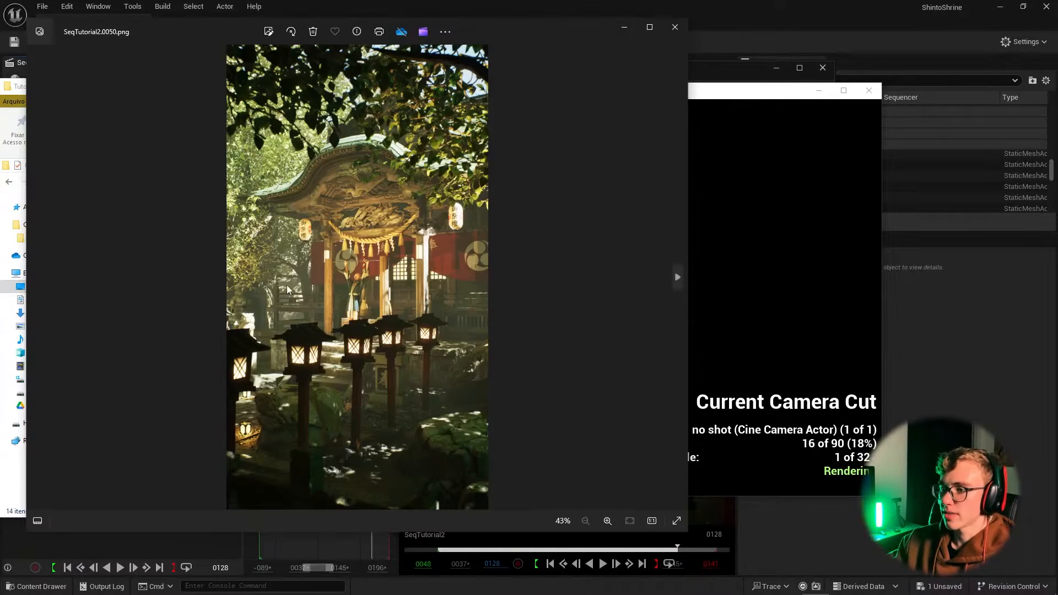
pyautogui.press('Right')
pyautogui.press('Right')
pyautogui.press('Right')
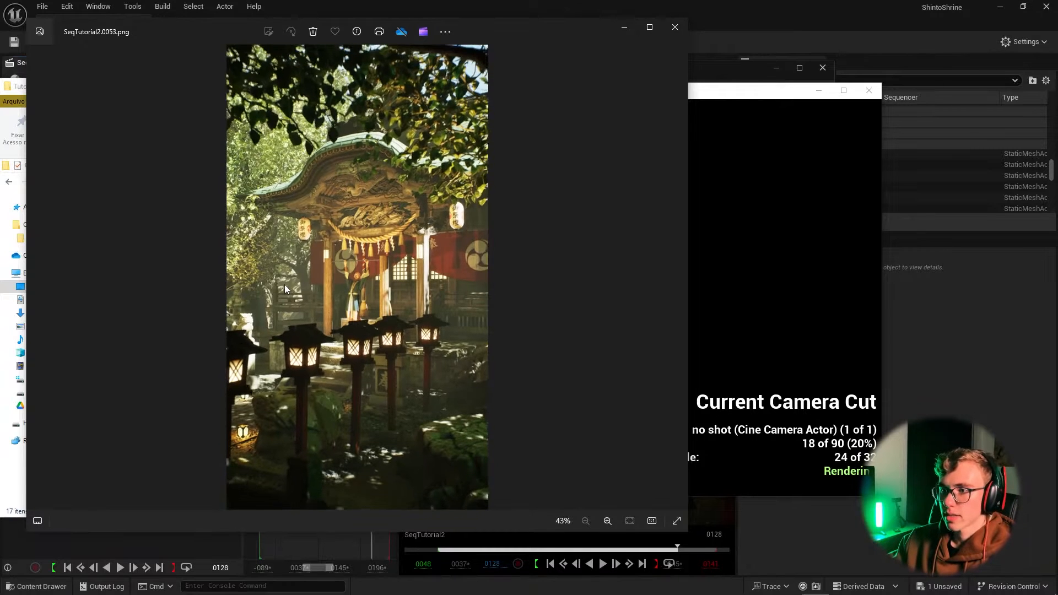
pyautogui.press('Right')
pyautogui.press('Right')
pyautogui.press('Right')
pyautogui.press('Right')
pyautogui.press('Right')
pyautogui.press('Right')
pyautogui.press('Right')
pyautogui.press('Right')
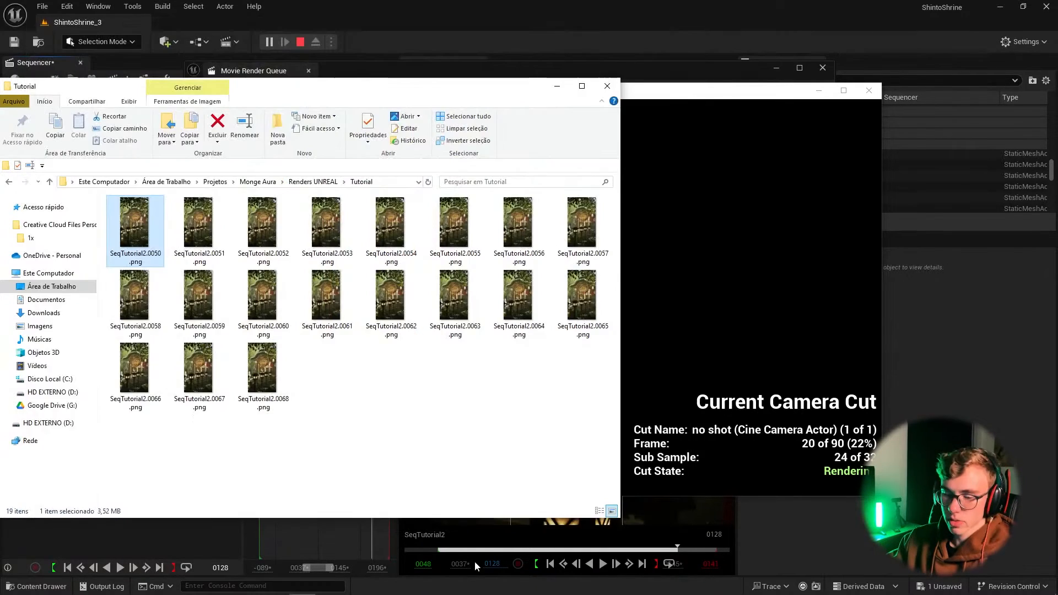
# - Switch to After Effects and import the frames starting at SeqTutorial2.0050.png from the Tutorial folder as a PNG Sequence
pyautogui.press('super')
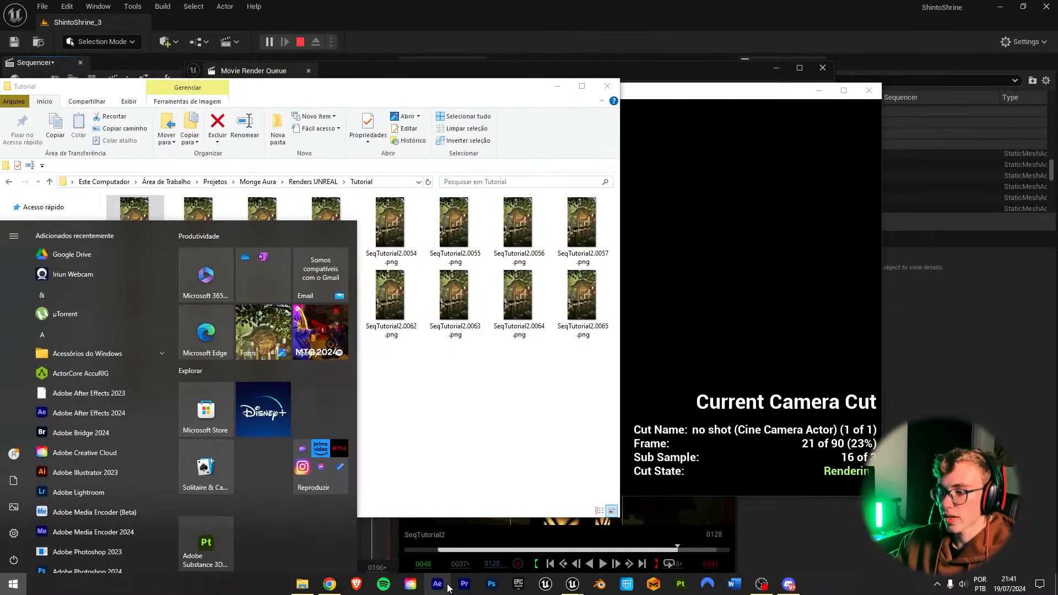
pyautogui.click(446, 587)
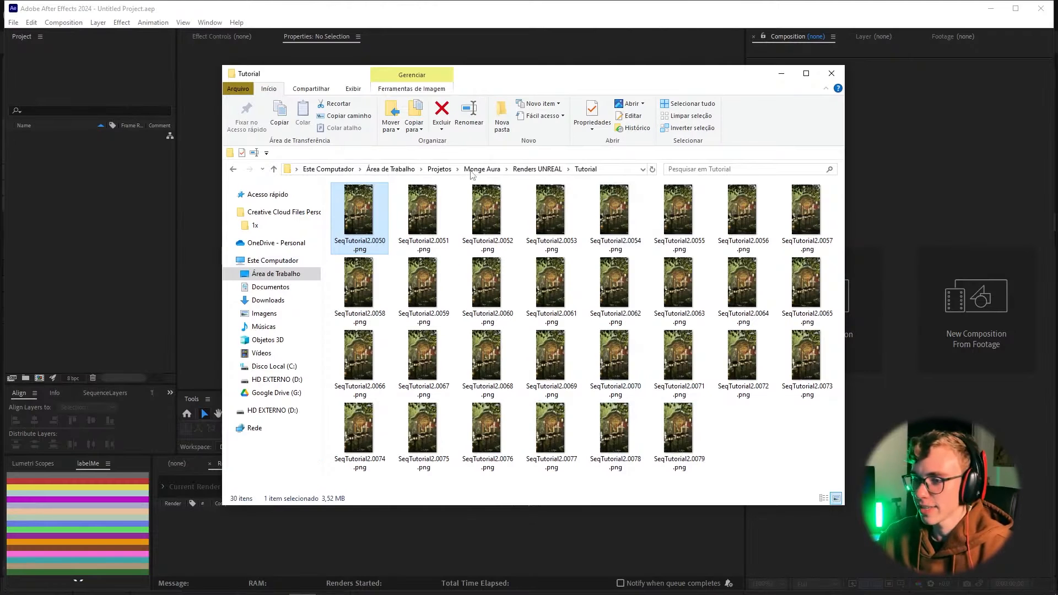
pyautogui.click(616, 170)
pyautogui.doubleClick(122, 297)
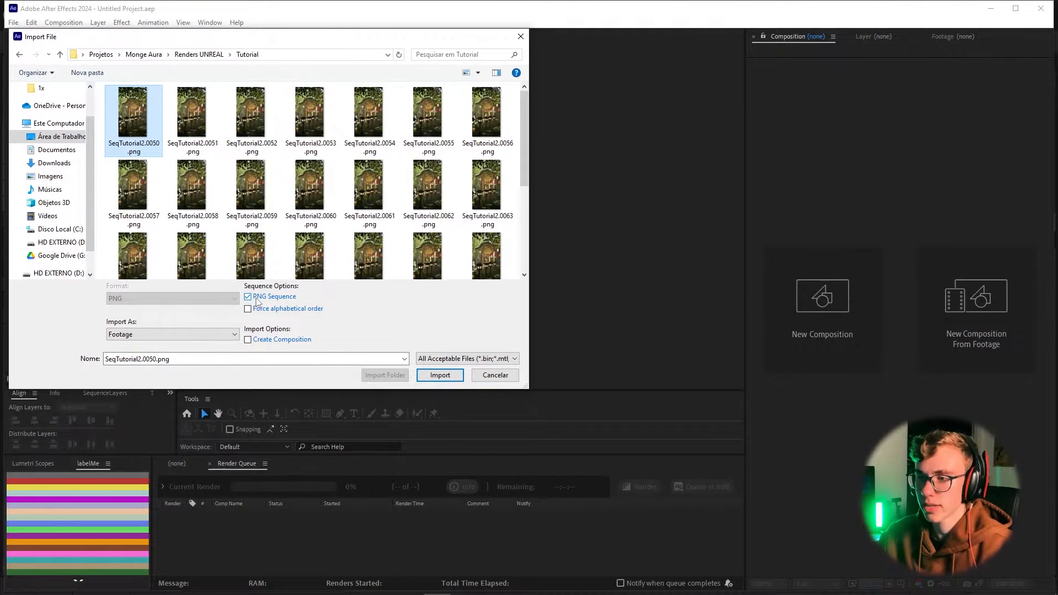
pyautogui.click(440, 375)
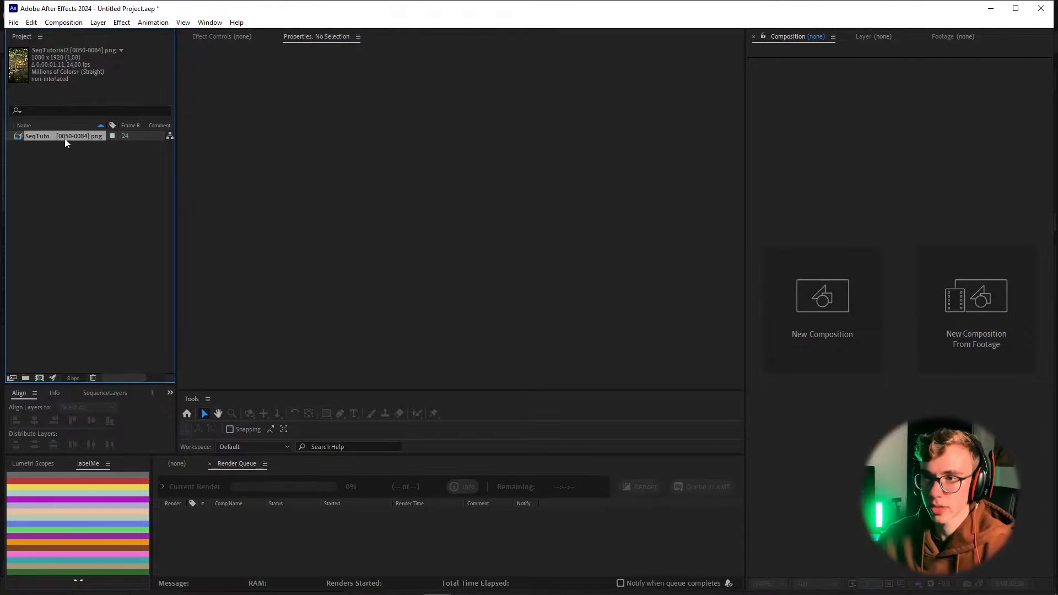
# - Compare the latest rendered PNG files in the Tutorial folder with the frame range of the imported footage
pyautogui.press('super')
pyautogui.click(301, 584)
pyautogui.scroll(-2, 510, 465)
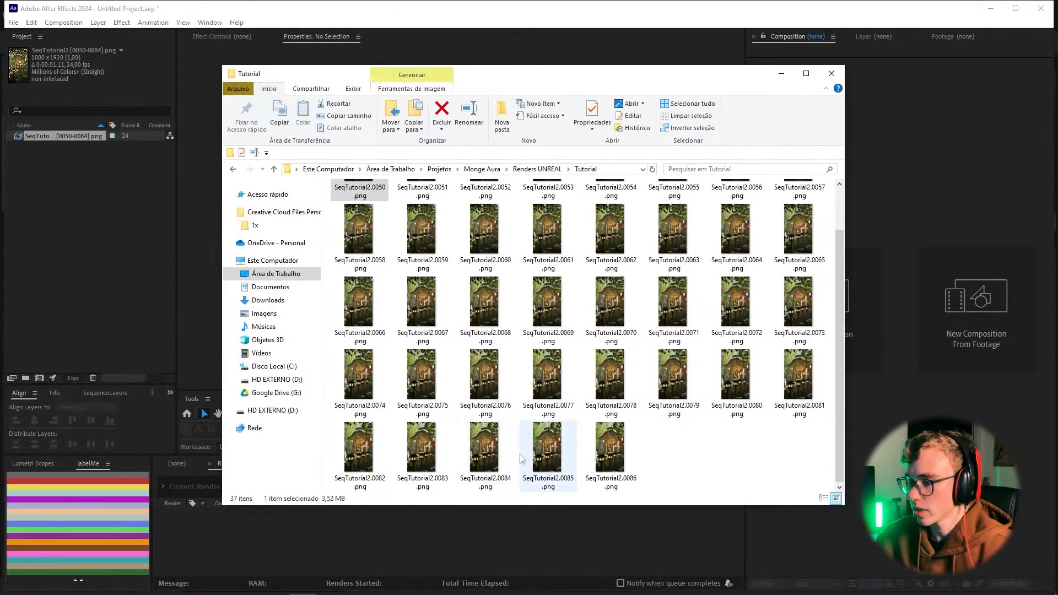
pyautogui.click(489, 457)
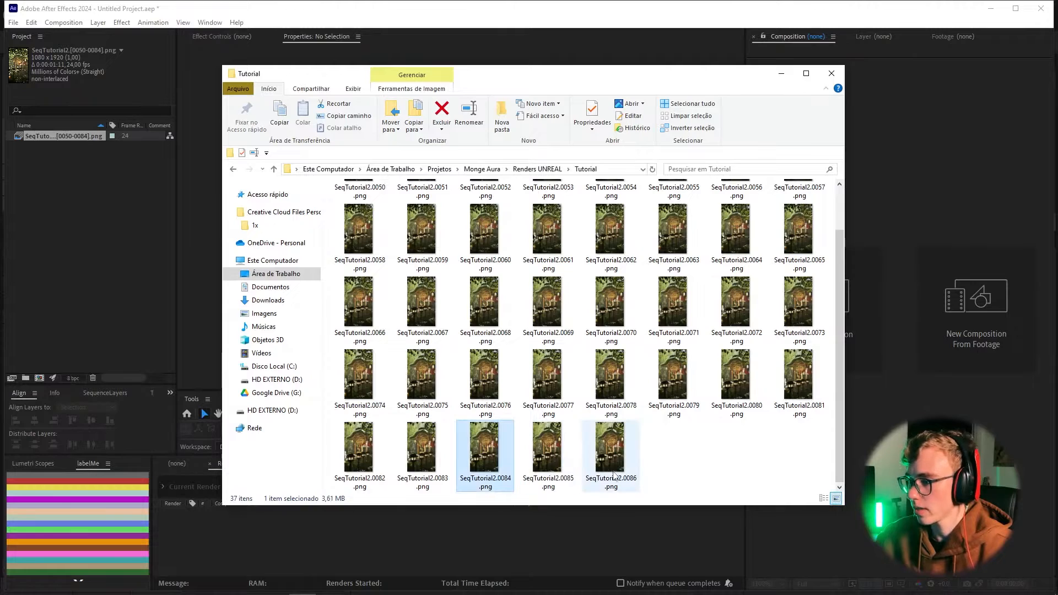
pyautogui.click(139, 164)
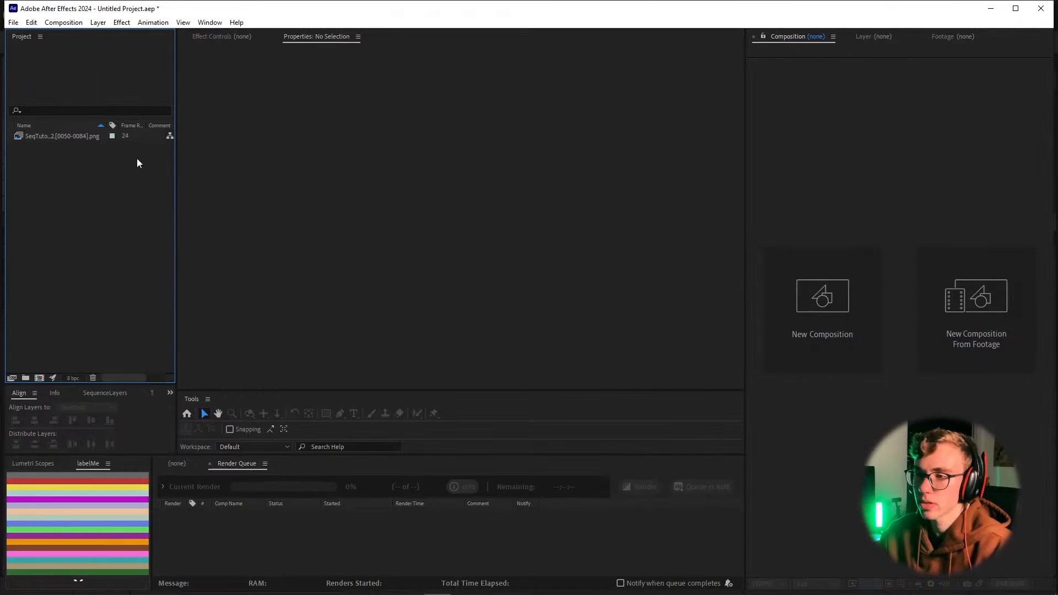
# - Reload the SeqTutorial2 footage to pick up newly rendered frames, and create a composition from it
pyautogui.rightClick(48, 138)
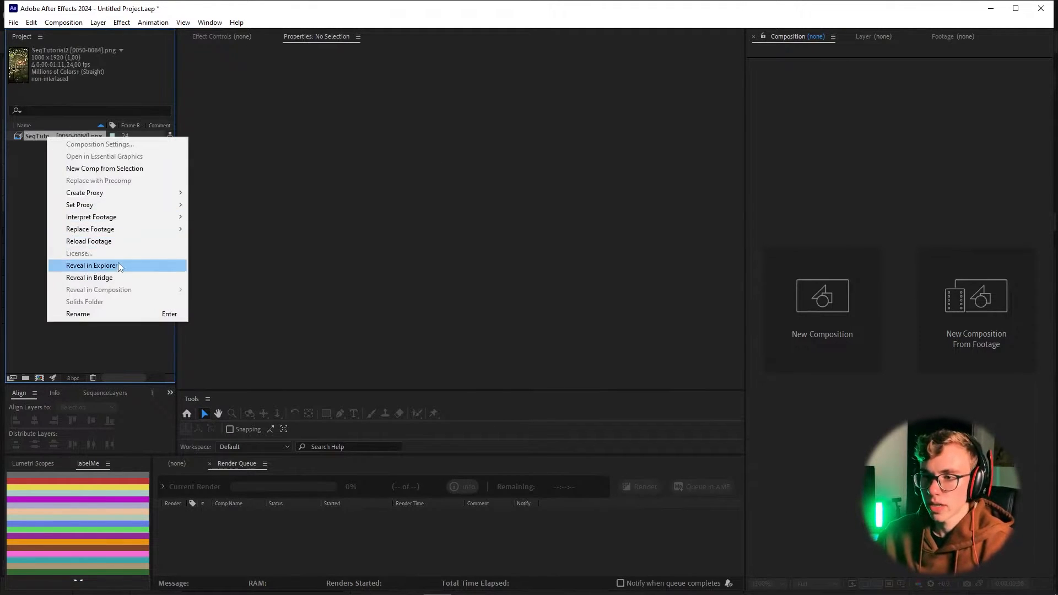
pyautogui.click(89, 241)
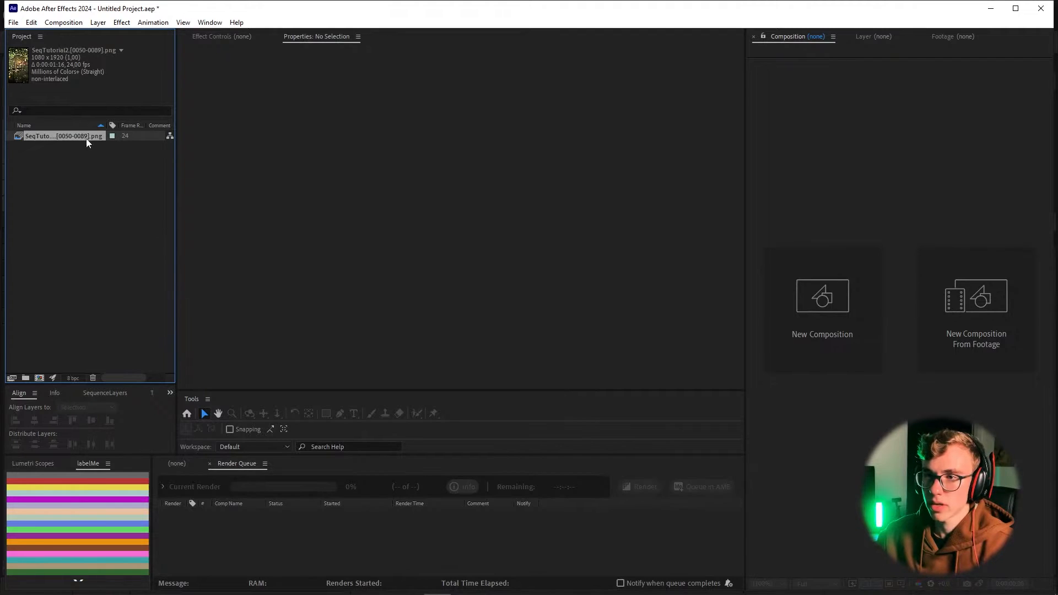
pyautogui.moveTo(78, 140); pyautogui.dragTo(44, 382)
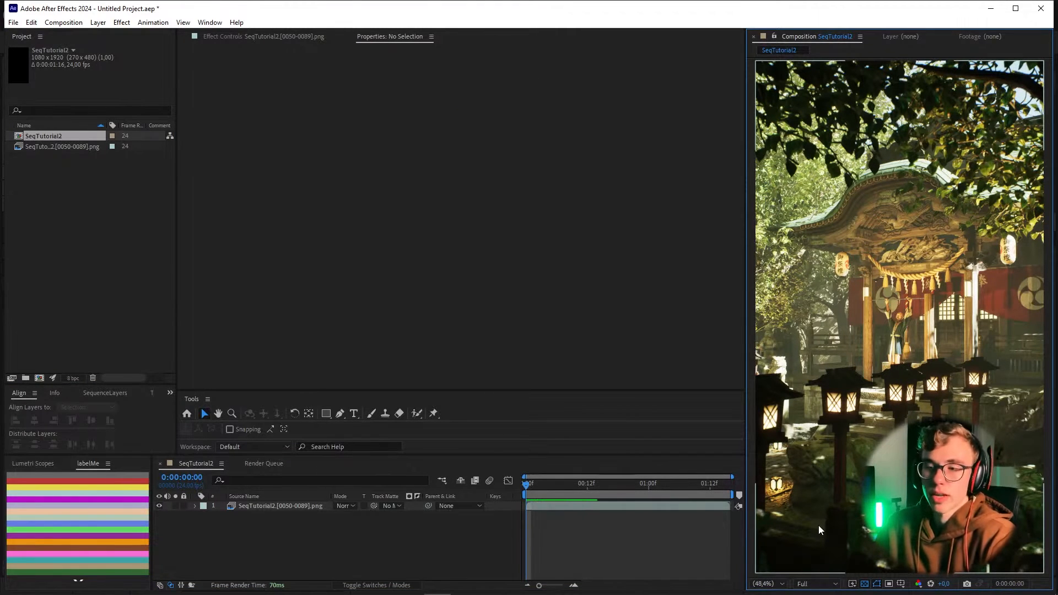
# - Apply the Lumetri Color effect to the SeqTutorial2 layer in the composition
pyautogui.click(270, 508)
pyautogui.hotkey('ctrl', 'space')
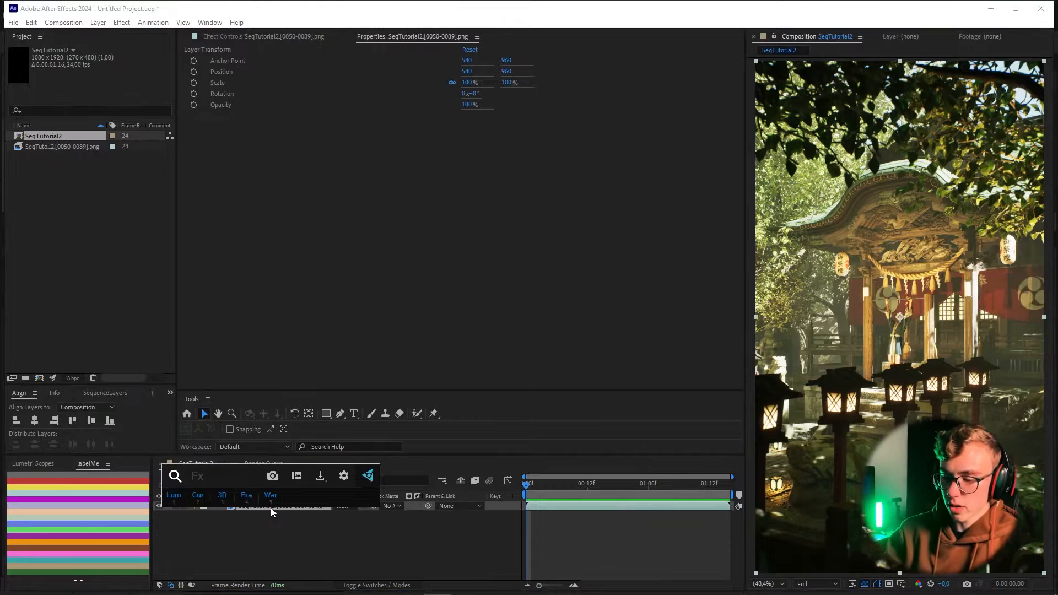
pyautogui.write('lume')
pyautogui.press('Return')
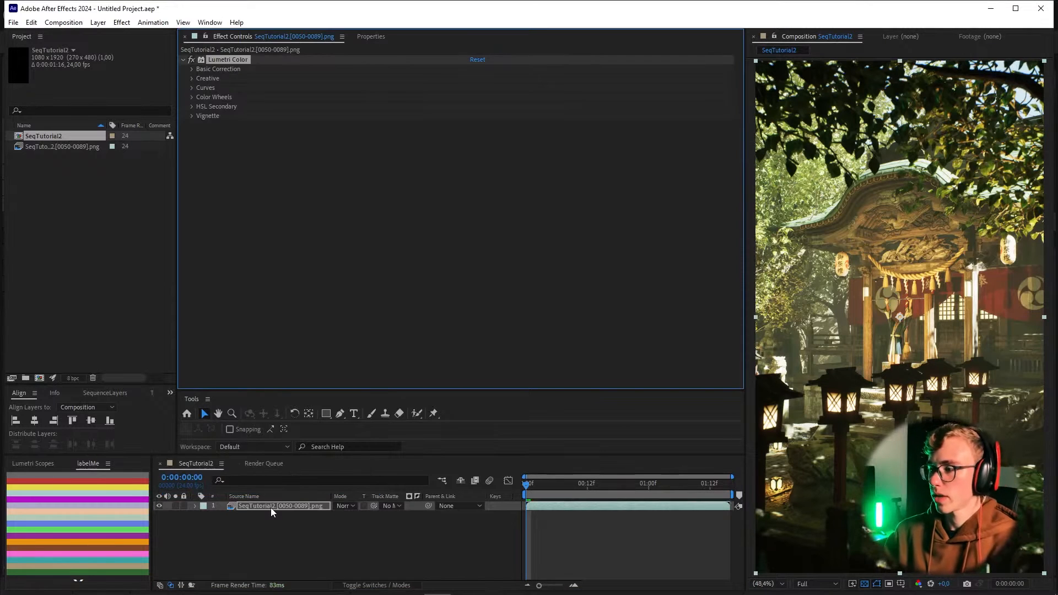
# - Shape Lumetri's RGB curve into a gentle S with lowered shadows and raised highlights, and compare the image with the curve switched off
pyautogui.click(192, 87)
pyautogui.scroll(-1, 327, 213)
pyautogui.moveTo(372, 223); pyautogui.dragTo(374, 226)
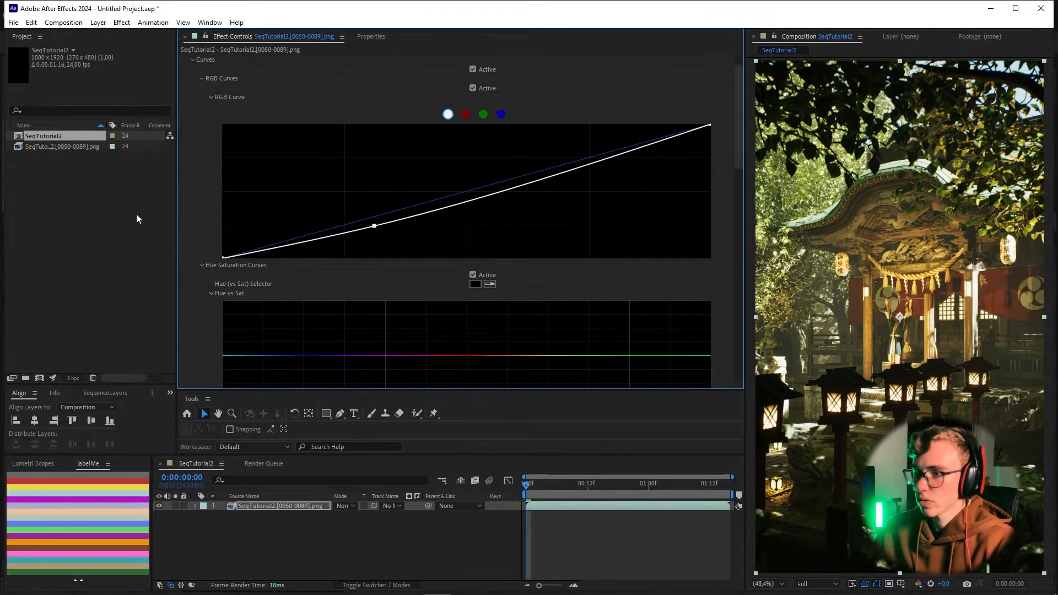
pyautogui.moveTo(177, 207); pyautogui.dragTo(352, 207)
pyautogui.moveTo(494, 225); pyautogui.dragTo(489, 226)
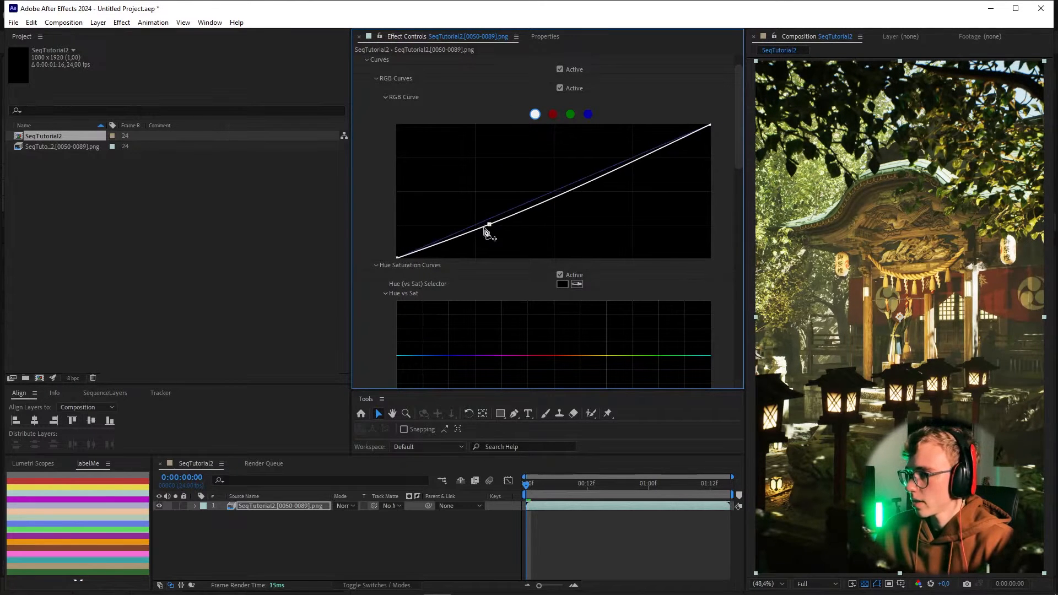
pyautogui.moveTo(623, 166); pyautogui.dragTo(626, 160)
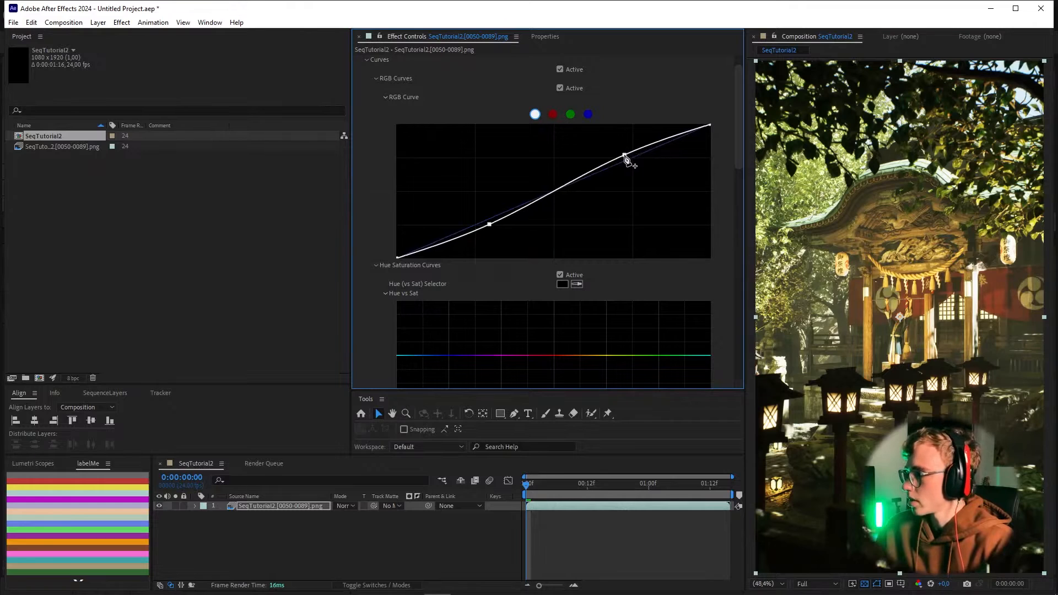
pyautogui.click(559, 88)
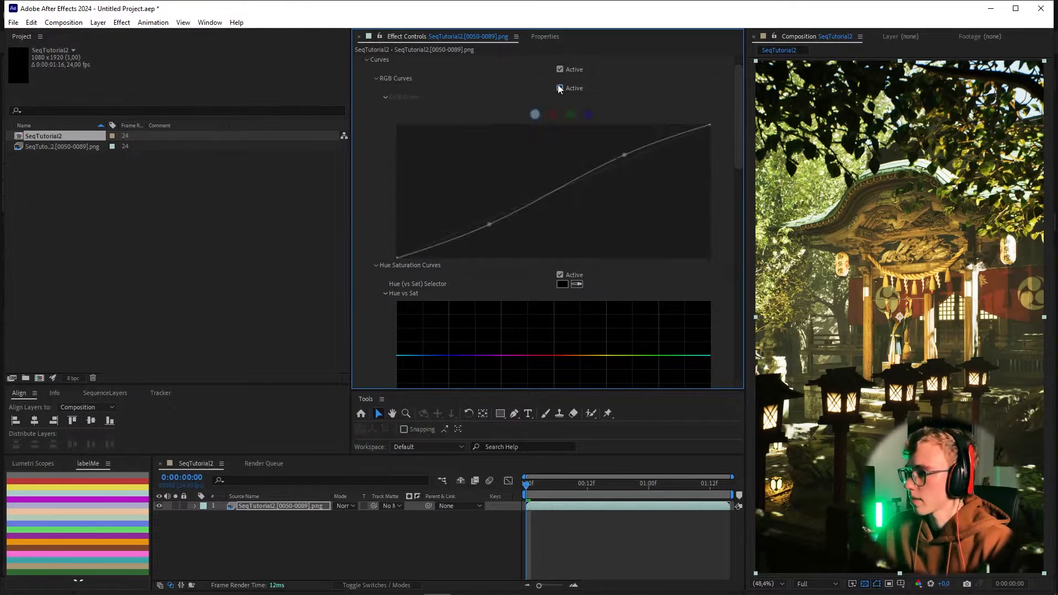
pyautogui.click(554, 194)
pyautogui.moveTo(554, 195); pyautogui.dragTo(548, 188)
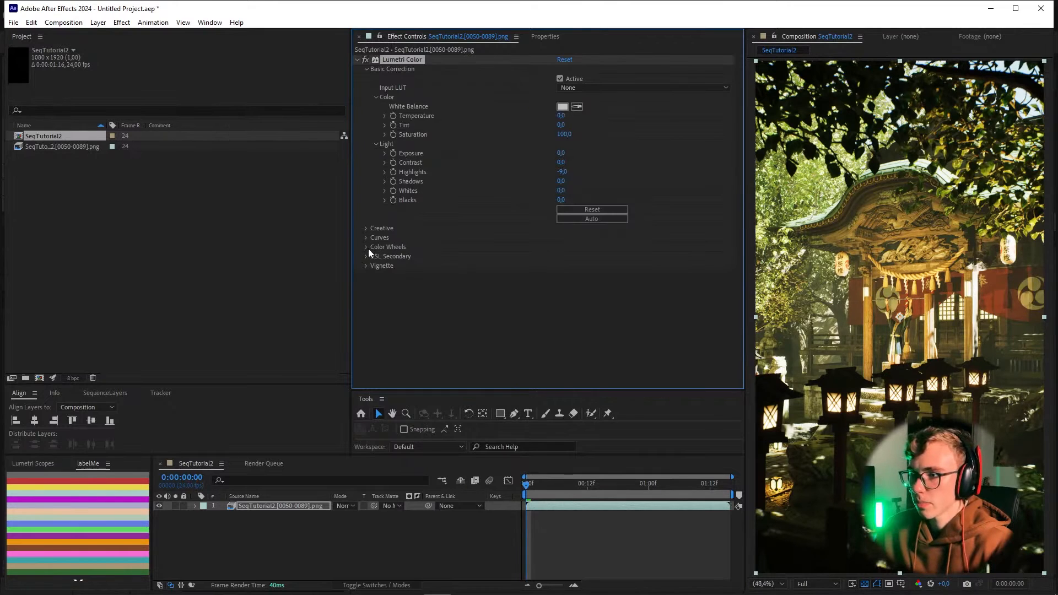
# - Expand the Color Wheels section of Lumetri Color and collapse the effect's settings
pyautogui.click(366, 246)
pyautogui.scroll(1, 465, 248)
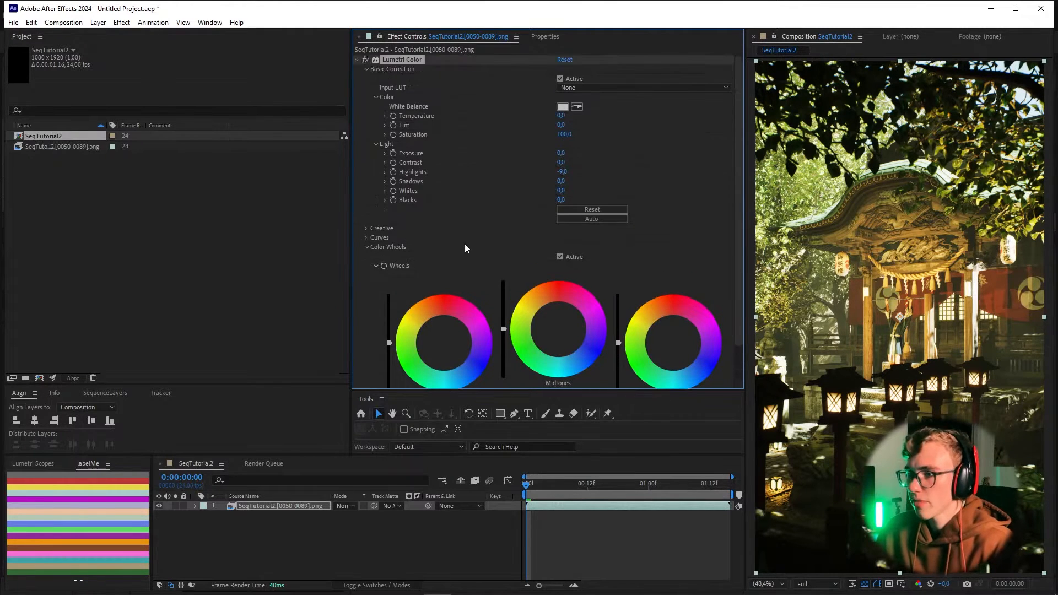
pyautogui.click(357, 59)
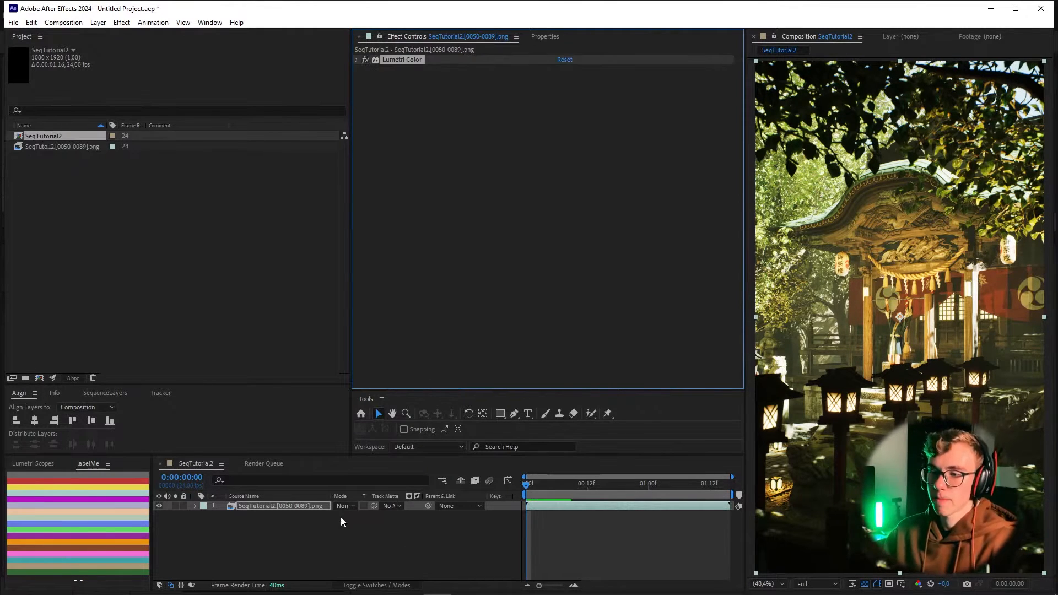
# - Apply the Looks effect to the SeqTutorial2 layer and bring up its Magic Bullet Looks editor
pyautogui.click(325, 507)
pyautogui.hotkey('ctrl', 'space')
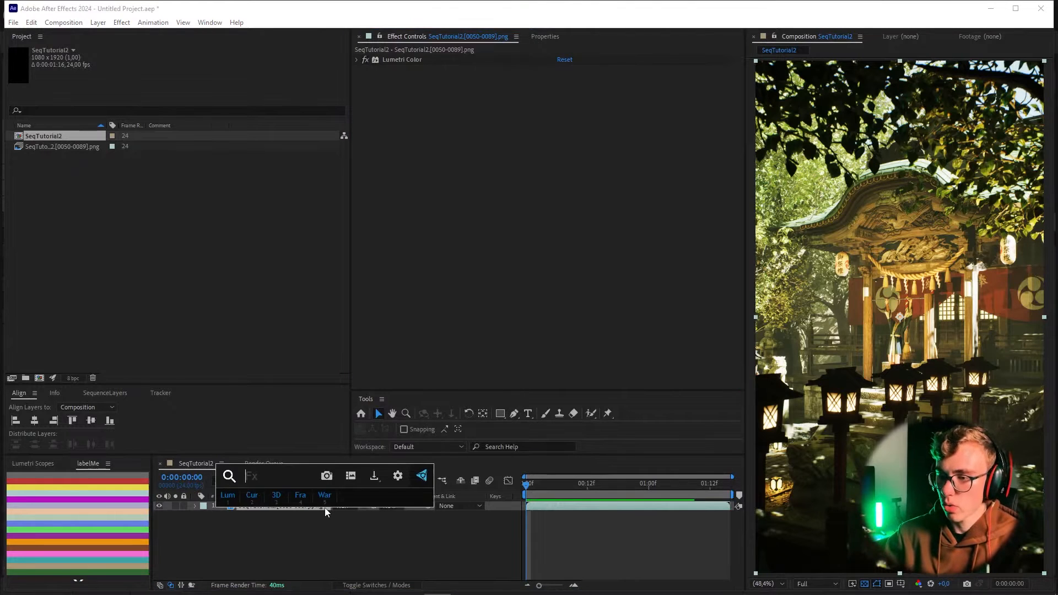
pyautogui.write('look')
pyautogui.press('Up')
pyautogui.press('Return')
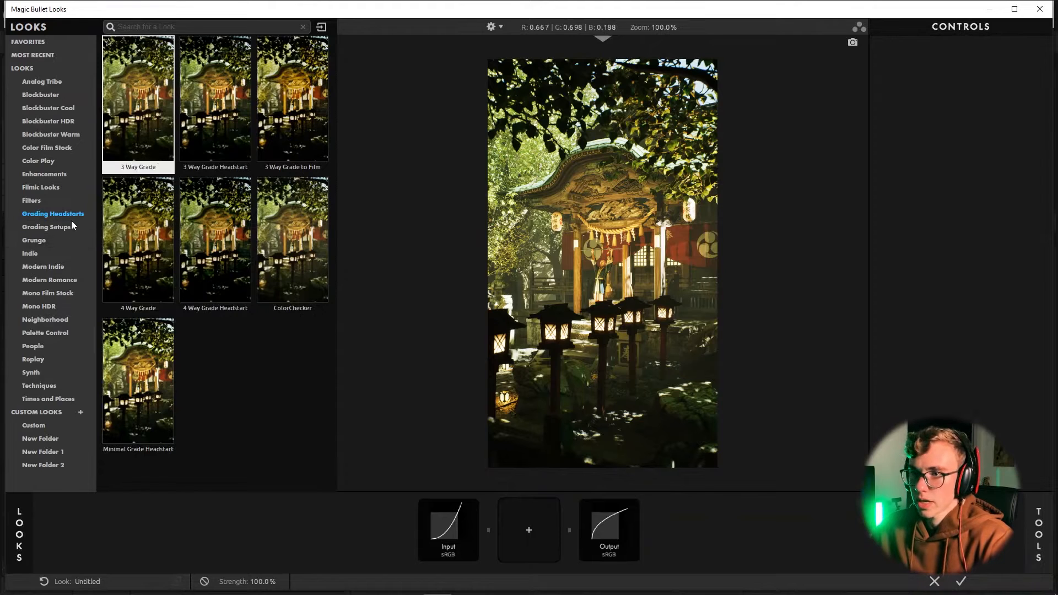
# - Try the 3 Way Grade Headstart and 3 Way Grade looks, and browse the Filters looks
pyautogui.click(195, 136)
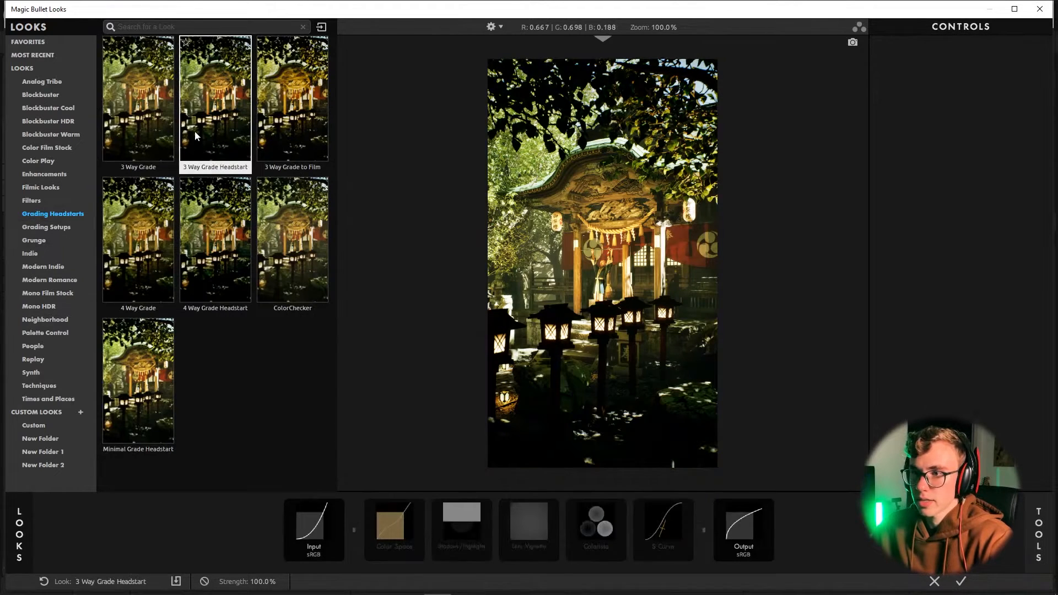
pyautogui.click(141, 134)
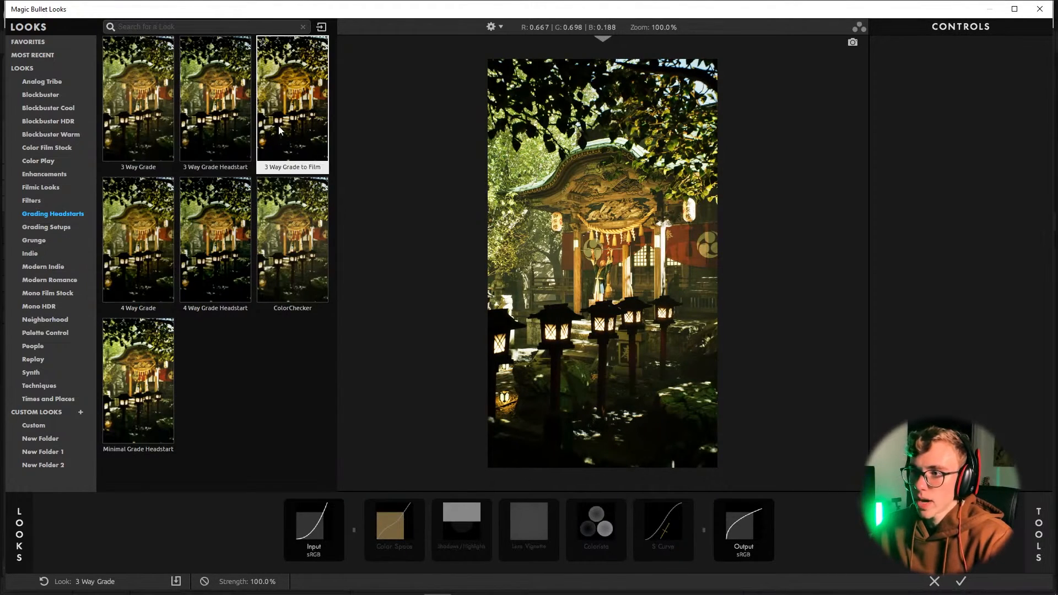
pyautogui.click(32, 201)
pyautogui.click(215, 102)
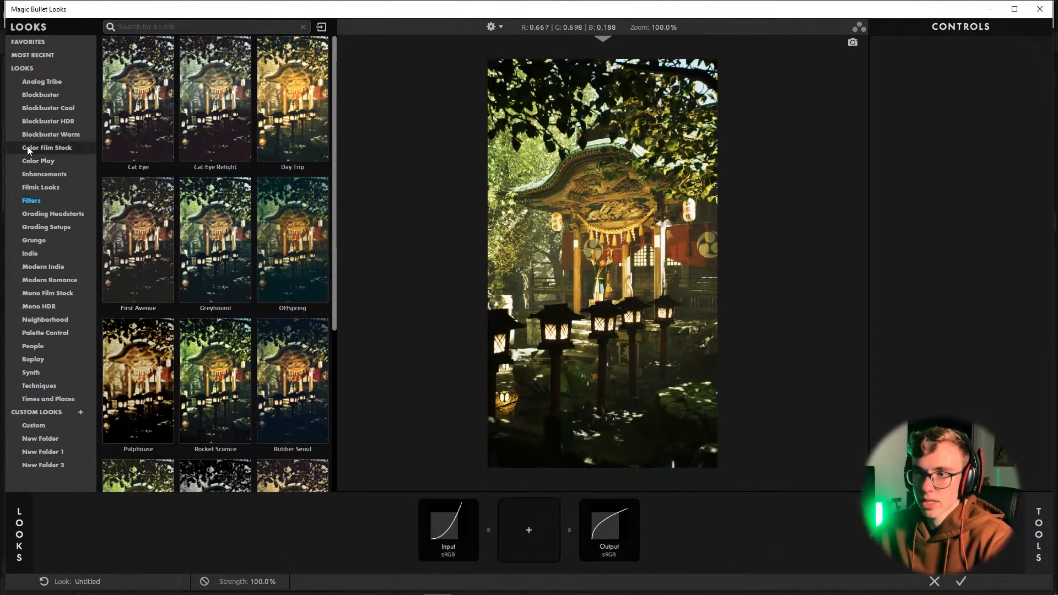
# - Choose the Moves Like preset from the Filmic Looks category and apply it to the layer
pyautogui.click(40, 187)
pyautogui.click(208, 61)
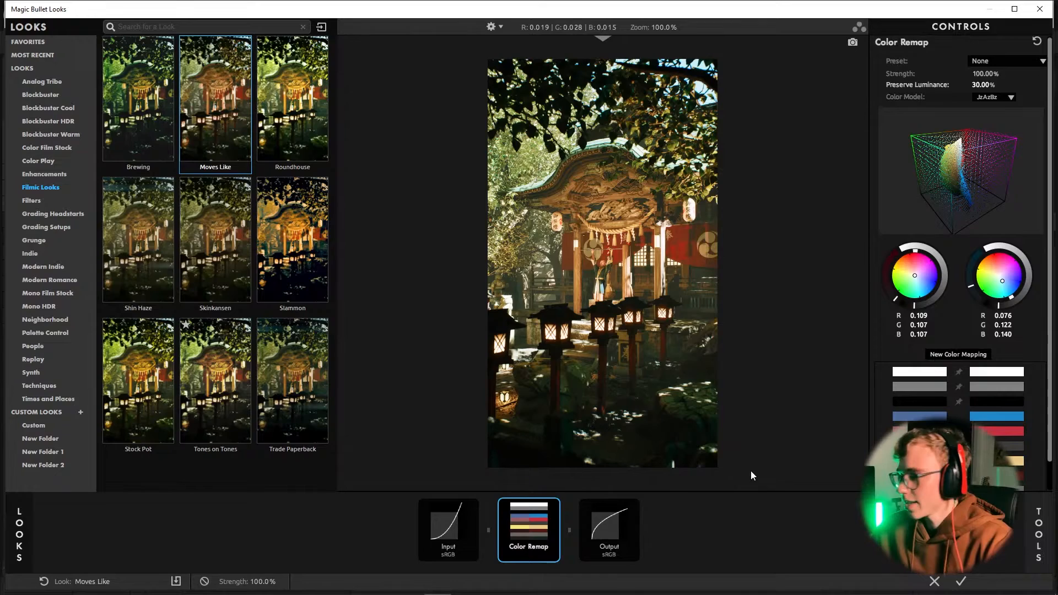
pyautogui.click(960, 581)
# - Try tinting the Highlights and Shadows wheels in Lumetri Color, shift the Midtones slightly towards red and lower their brightness a little
pyautogui.moveTo(563, 156); pyautogui.dragTo(613, 170)
pyautogui.click(613, 179)
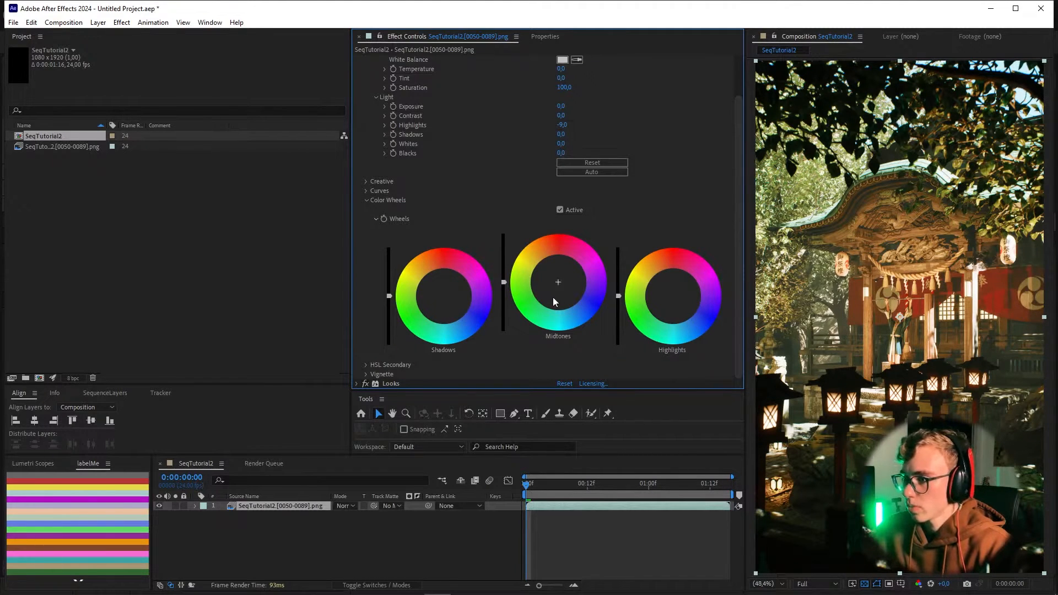
pyautogui.moveTo(558, 282); pyautogui.dragTo(557, 282)
pyautogui.moveTo(674, 296); pyautogui.dragTo(673, 295)
pyautogui.moveTo(443, 296); pyautogui.dragTo(444, 296)
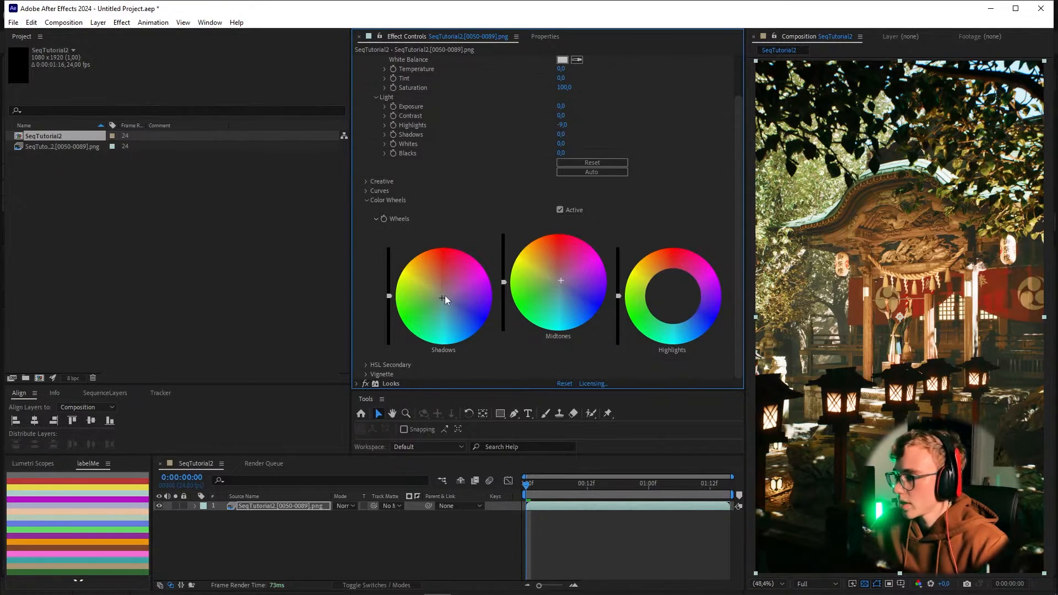
pyautogui.moveTo(561, 281); pyautogui.dragTo(503, 285)
# - Check on the Unreal Engine render and reload the SeqTutorial2 PNG sequence footage to bring in its new frames
pyautogui.press('super')
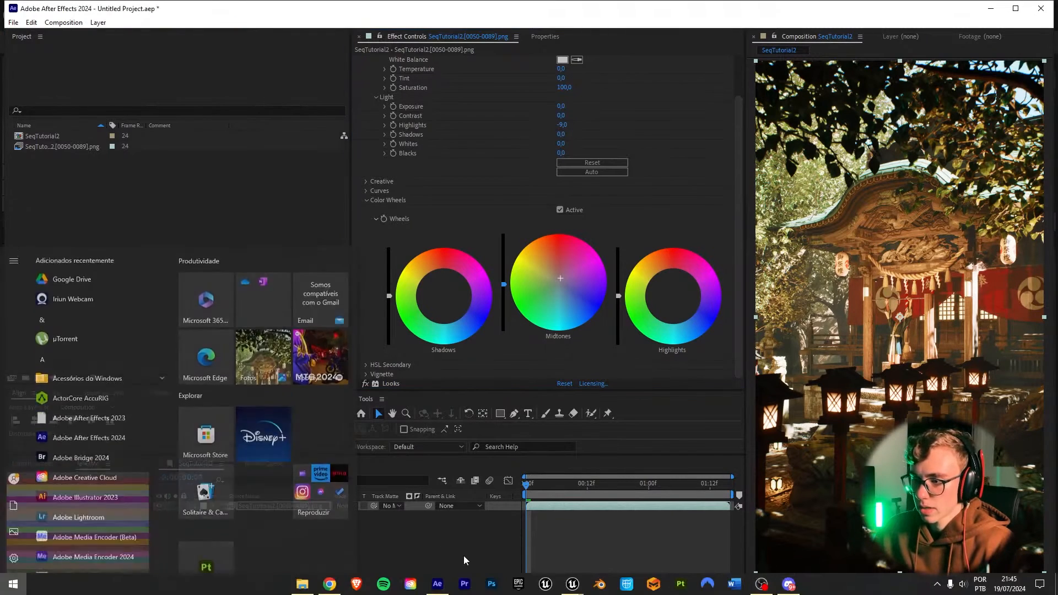
pyautogui.press('super')
pyautogui.press('super')
pyautogui.moveTo(572, 584)
pyautogui.press('super')
pyautogui.press('super')
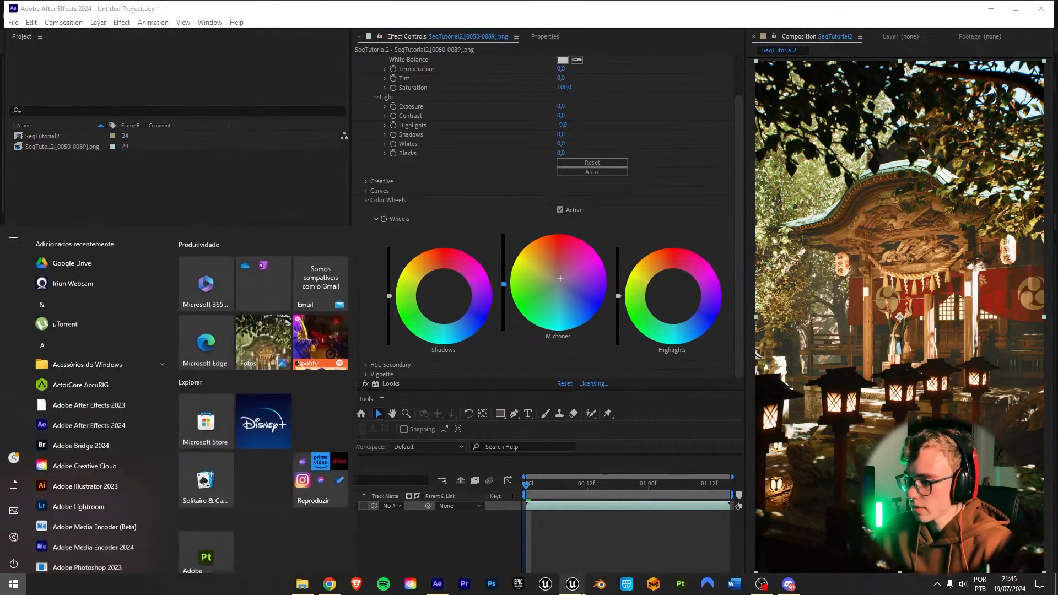
pyautogui.rightClick(85, 147)
pyautogui.click(123, 256)
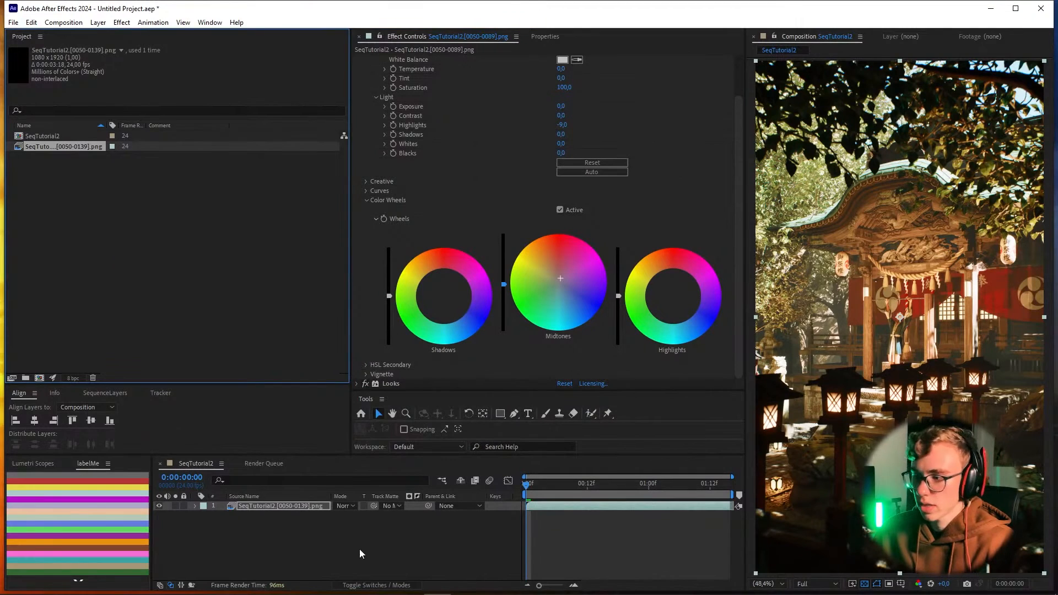
# - Set the SeqTutorial2 composition's duration to 5:16
pyautogui.click(574, 520)
pyautogui.hotkey('ctrl', 'k')
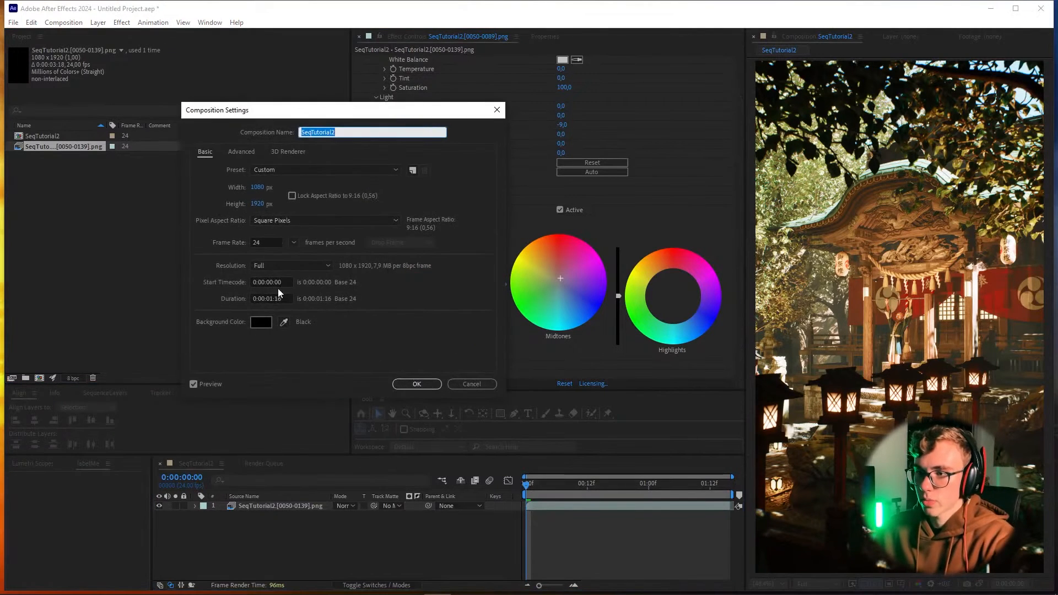
pyautogui.moveTo(271, 298); pyautogui.dragTo(306, 299)
pyautogui.write('5:16')
pyautogui.press('Return')
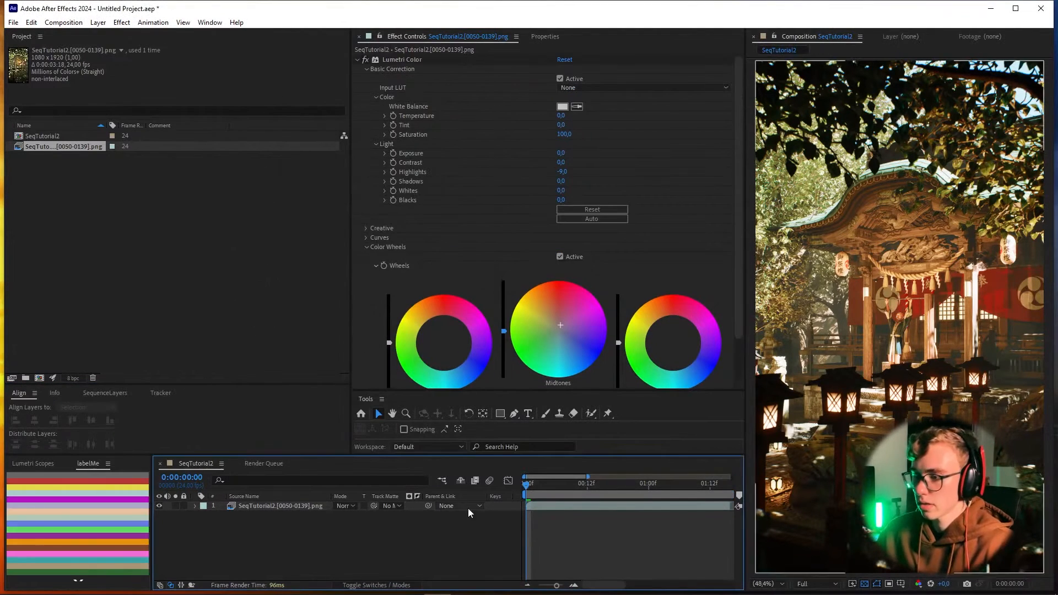
# - Extend the layer to the full length of its footage, and trim the composition to a work area ending at the layer's end
pyautogui.keyDown('alt'); pyautogui.scroll(-5, 469, 533); pyautogui.keyUp('alt')
pyautogui.moveTo(587, 505); pyautogui.dragTo(665, 506)
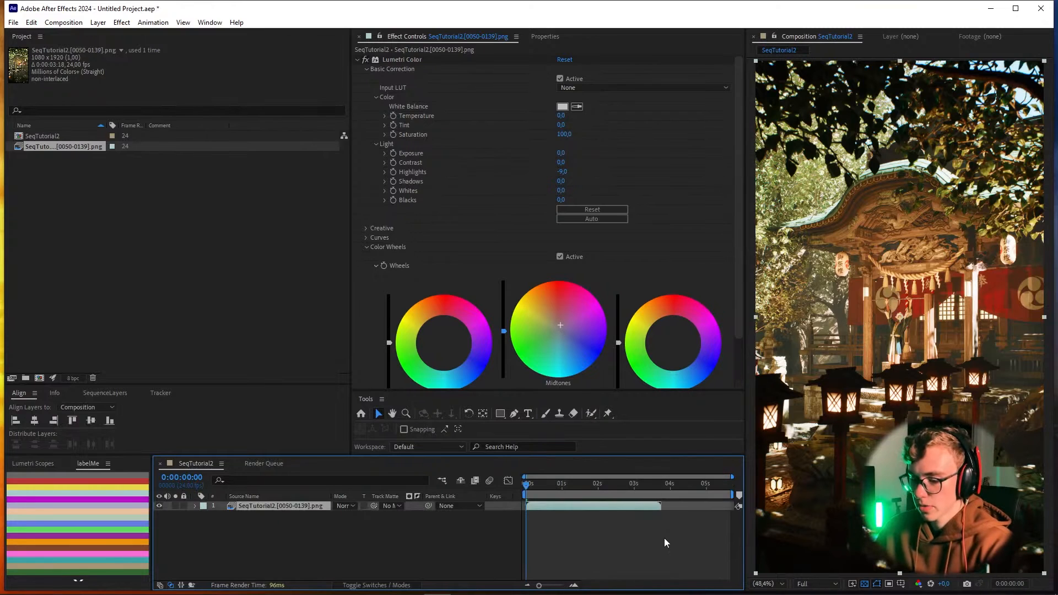
pyautogui.press('o')
pyautogui.press('n')
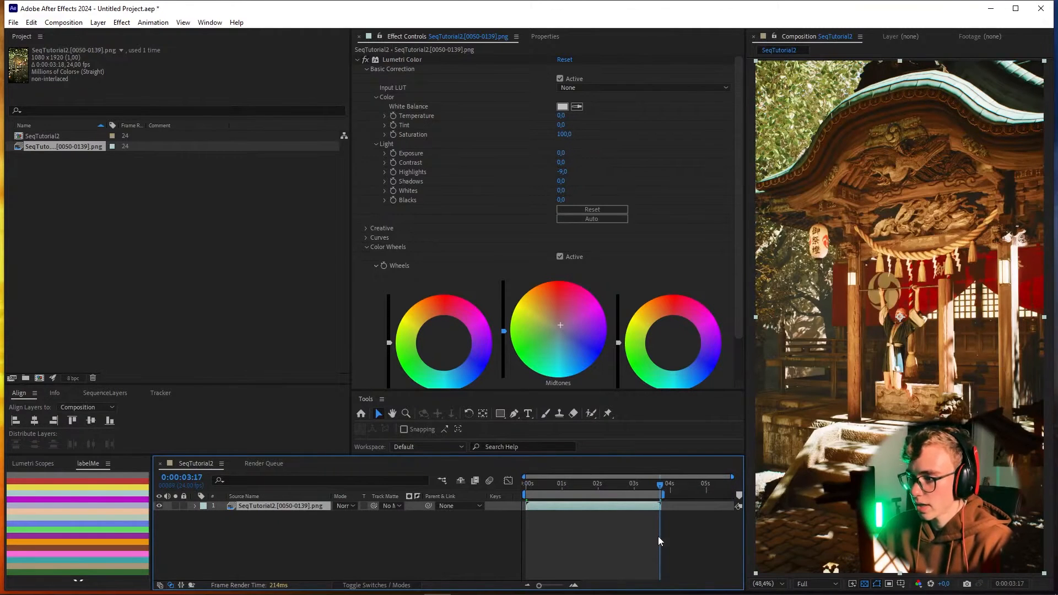
pyautogui.rightClick(648, 495)
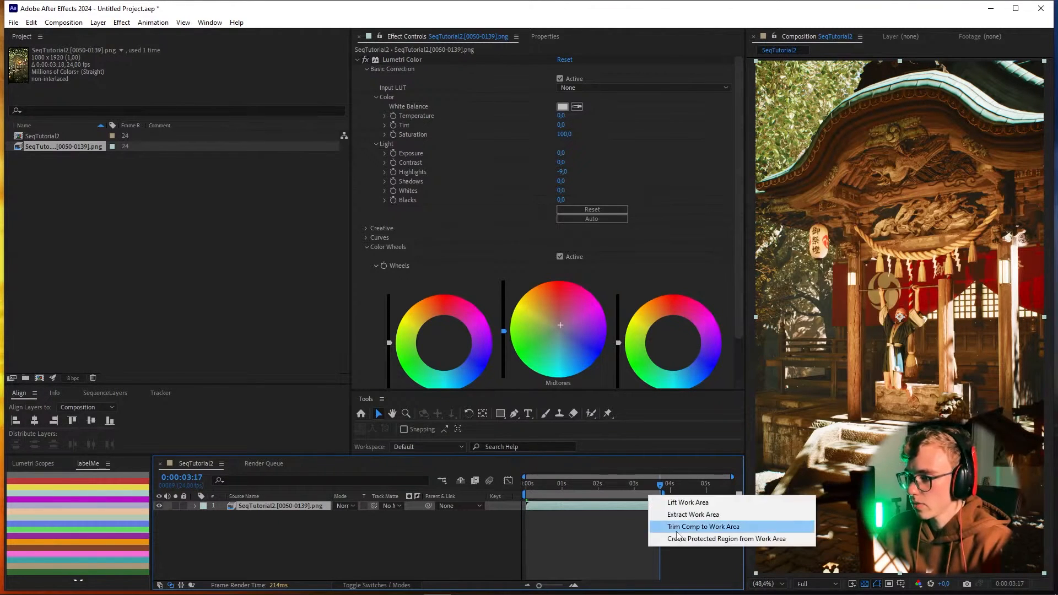
pyautogui.click(681, 527)
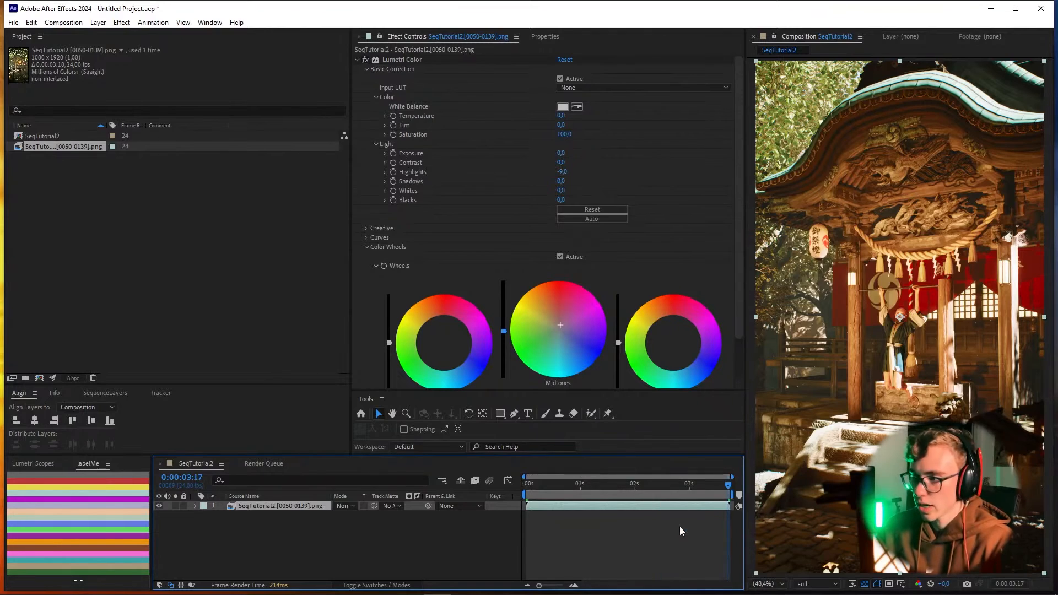
pyautogui.press('space')
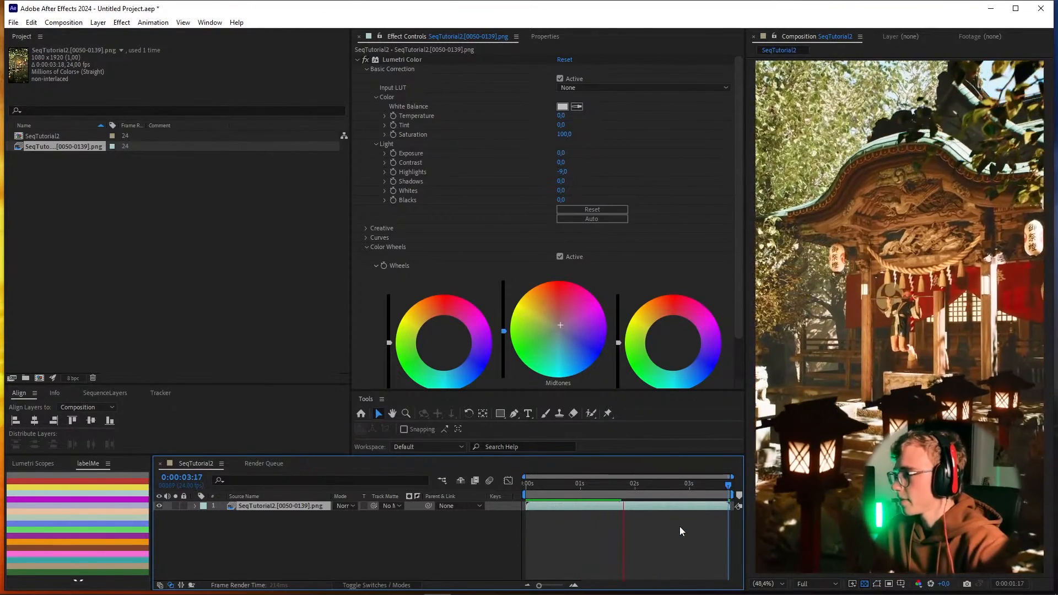
# - Apply the uni.Finisher effect to the SeqTutorial2 layer and set its Enhanced Contrast to 25
pyautogui.hotkey('ctrl', 'space')
pyautogui.write('fini')
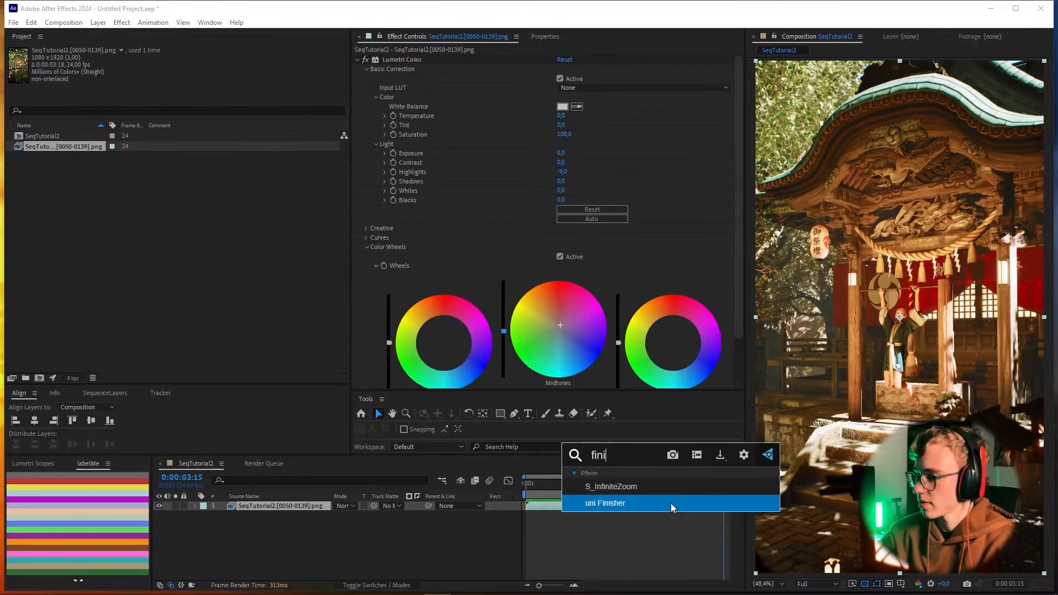
pyautogui.click(670, 504)
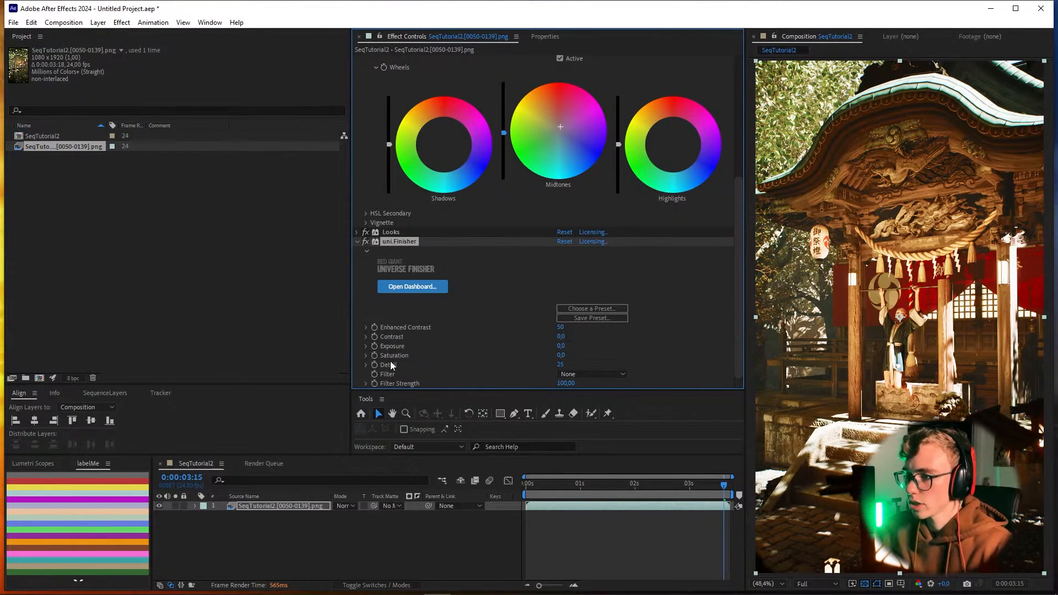
pyautogui.scroll(3, 982, 343)
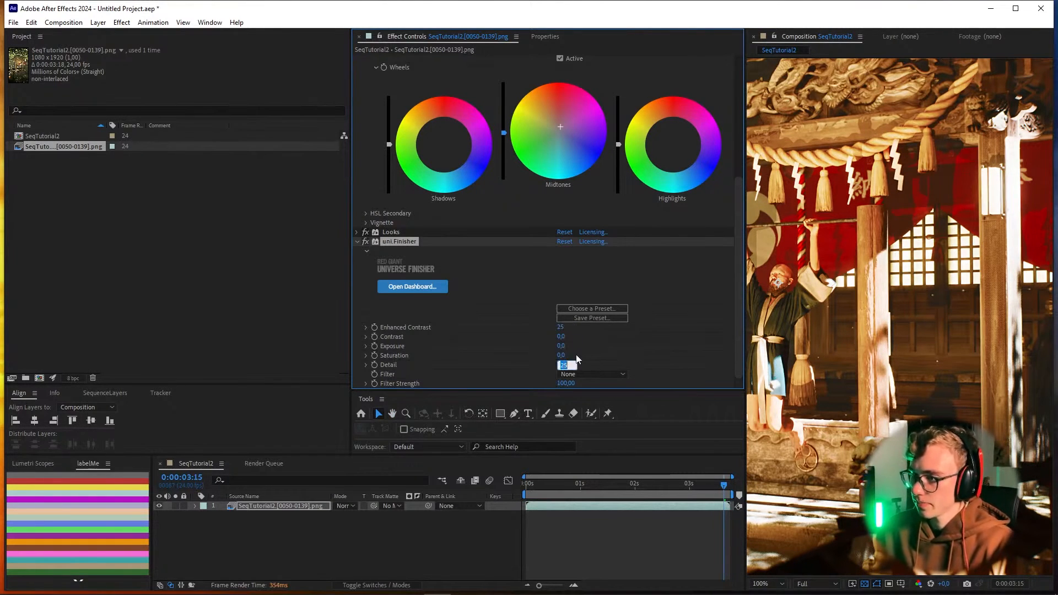
# - Export the composition through the render queue and play the finished SeqTutorial2 video in the media player
pyautogui.hotkey('ctrl', 'm')
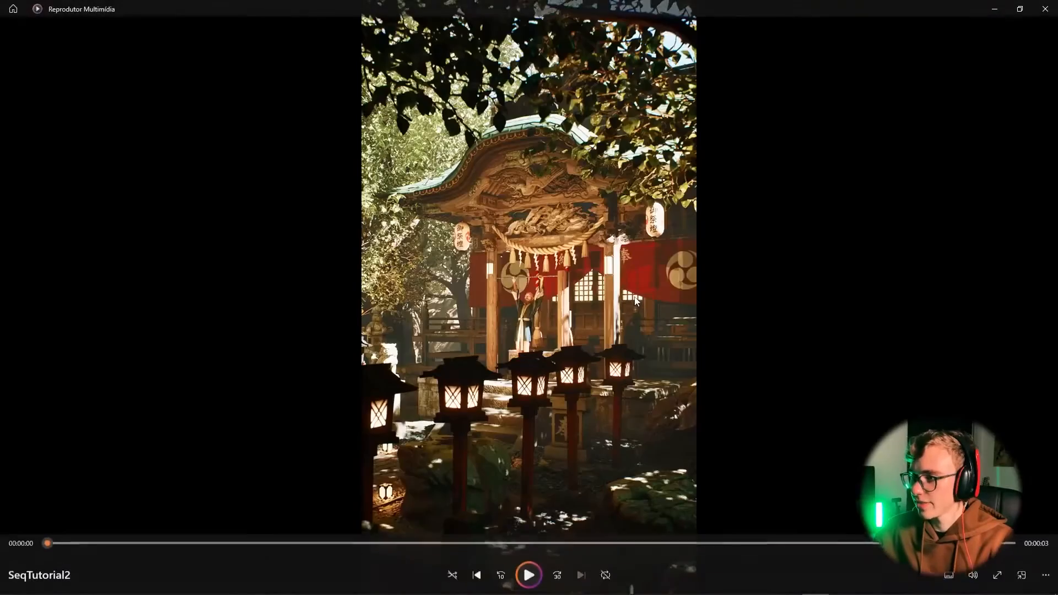
pyautogui.click(606, 571)
pyautogui.click(529, 572)
pyautogui.moveTo(530, 4); pyautogui.dragTo(724, 26)
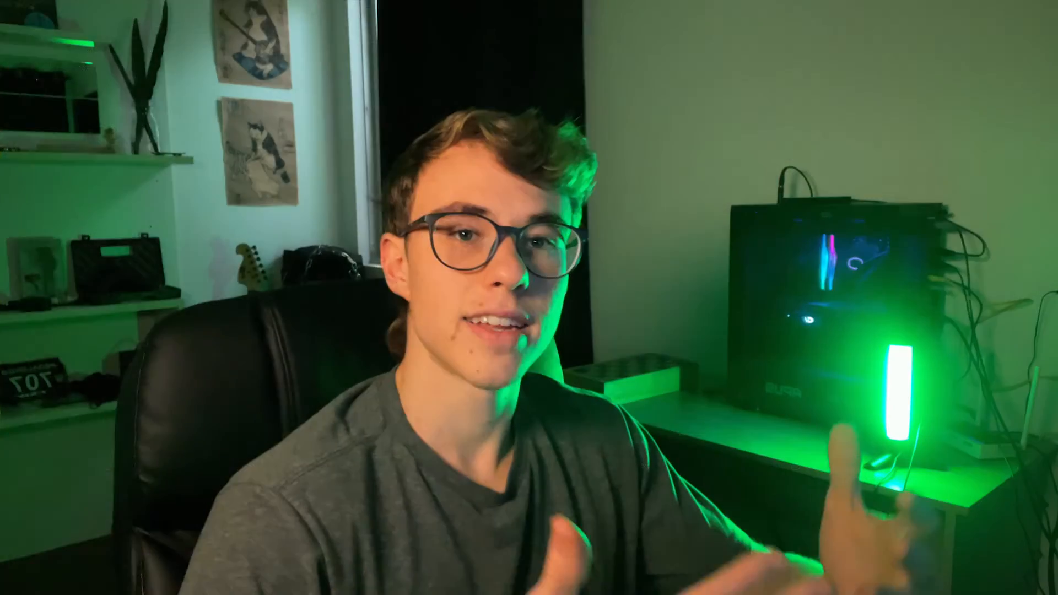